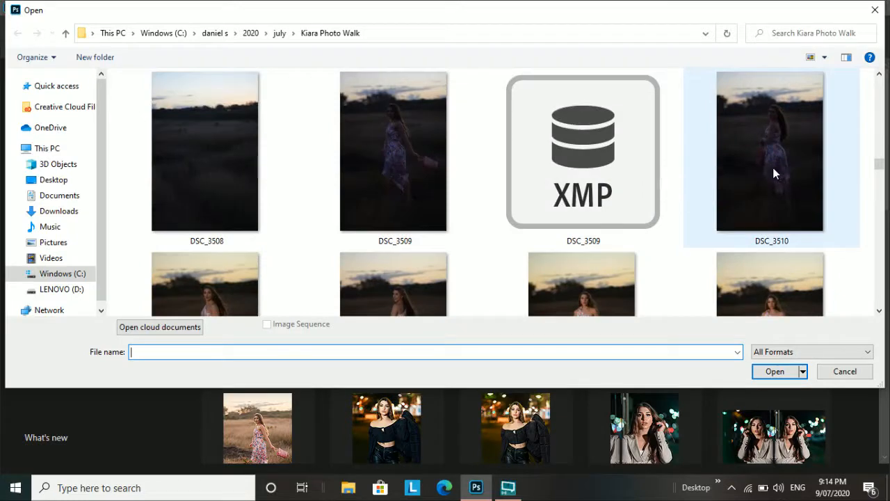
- Open the DSC_3510 raw photo of the woman in the field and raise its exposure to +2.30
double_click(773, 167)
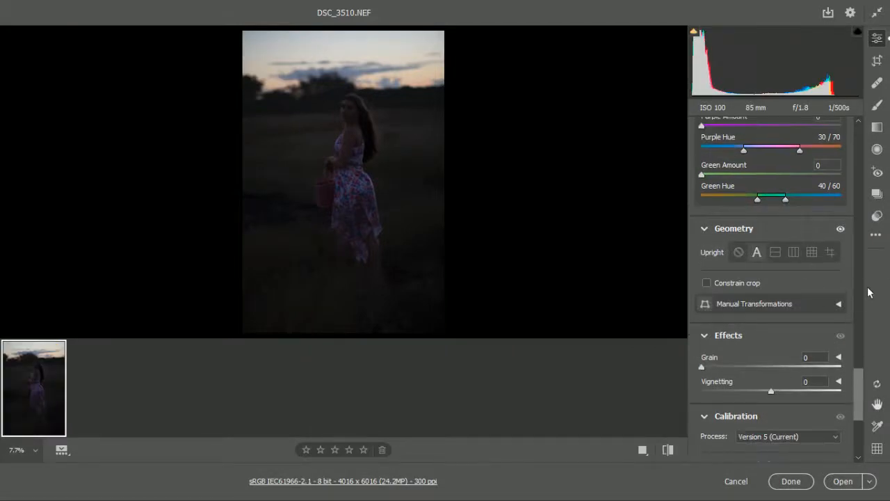
scroll(780, 298, "up", 15)
left_click_drag(785, 284, 804, 288)
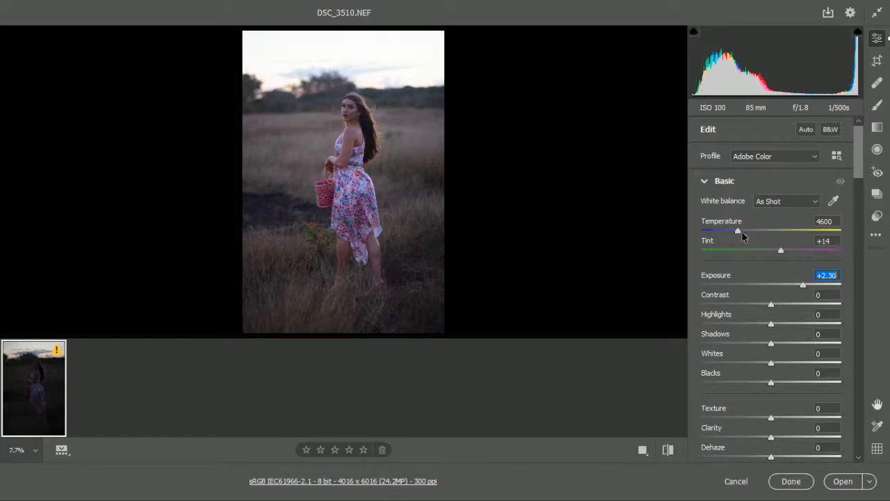
- Set the white balance to temperature 5950 and tint 0, and raise the shadows to +38
left_click_drag(741, 231, 756, 231)
left_click(781, 251)
left_click_drag(781, 252, 770, 252)
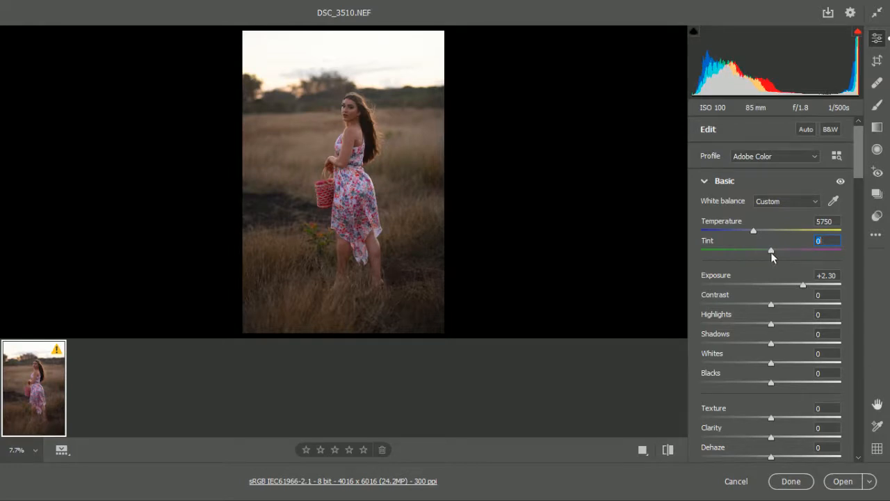
left_click_drag(753, 231, 756, 230)
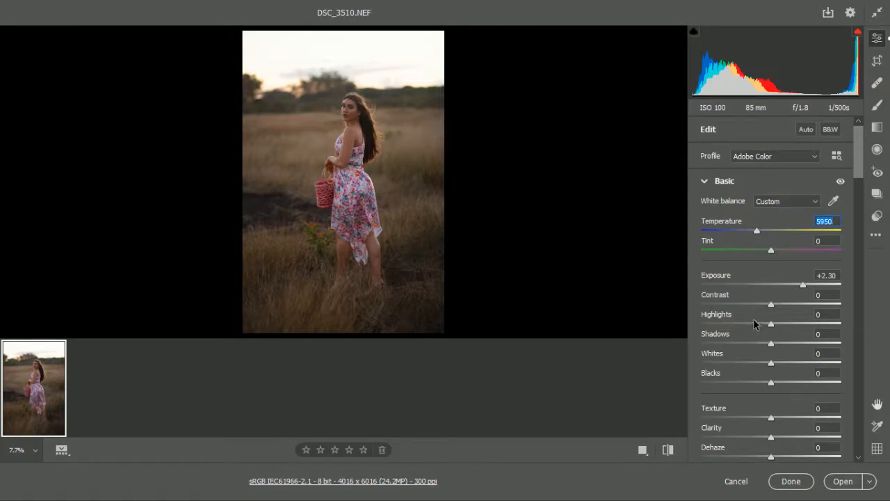
left_click_drag(770, 343, 798, 342)
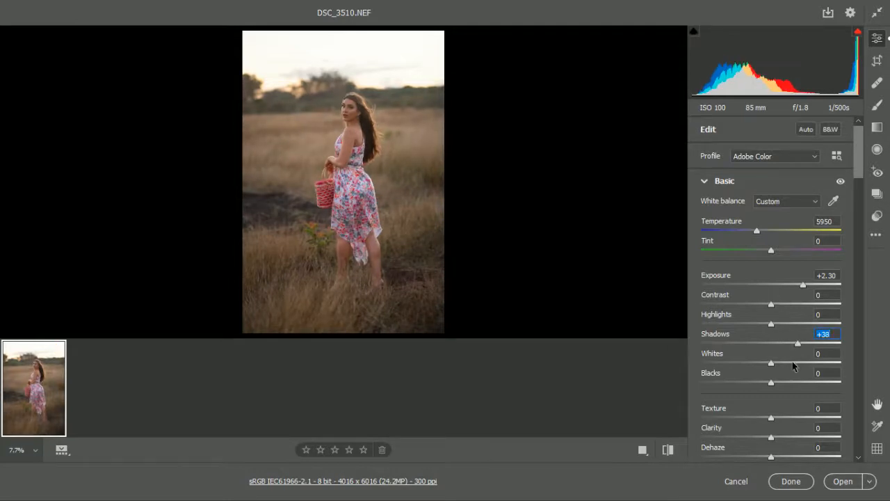
- Set the Color Mixer luminance to reds +20, oranges +36, yellows -49 and greens -36
scroll(795, 406, "down", 5)
scroll(793, 368, "down", 10)
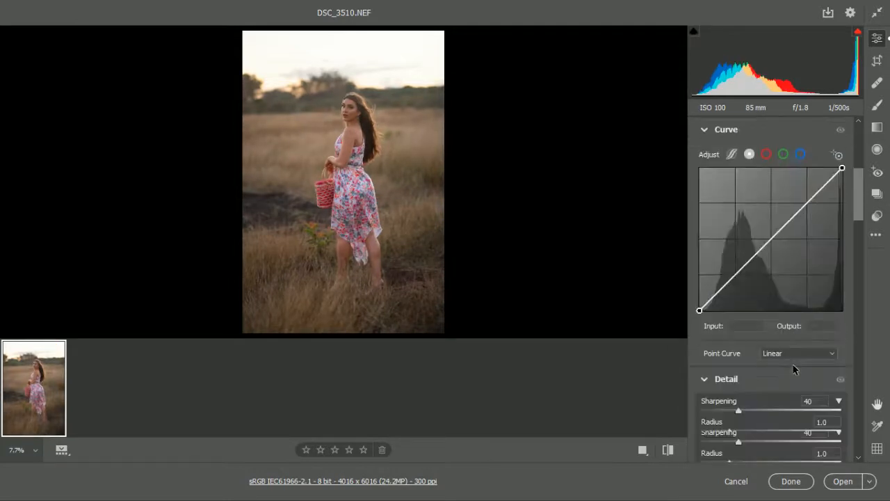
scroll(787, 343, "down", 2)
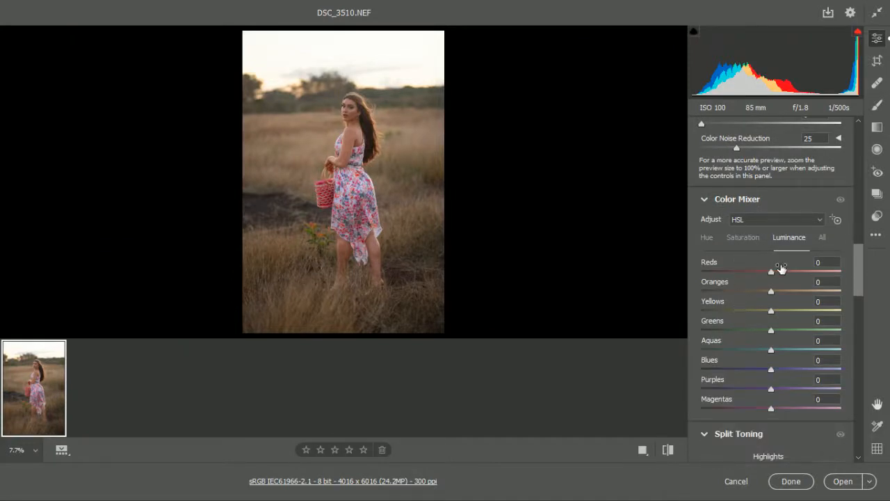
left_click_drag(774, 290, 739, 304)
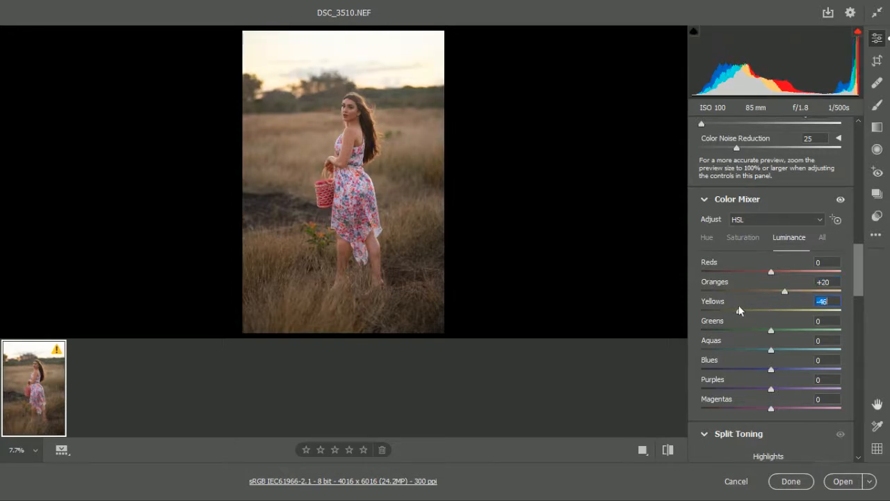
left_click_drag(769, 330, 754, 332)
left_click_drag(773, 273, 797, 294)
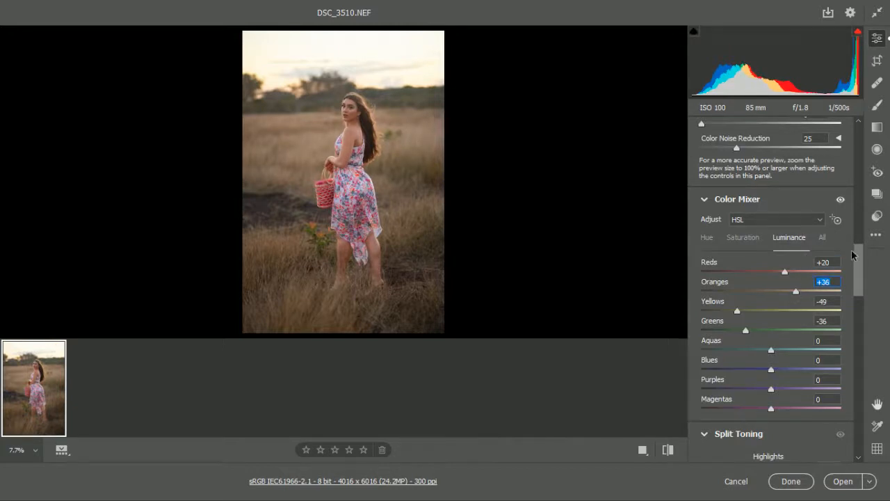
- Split-tone the highlights with a warm hue of 39 and a saturation of 6
left_click_drag(861, 253, 747, 262)
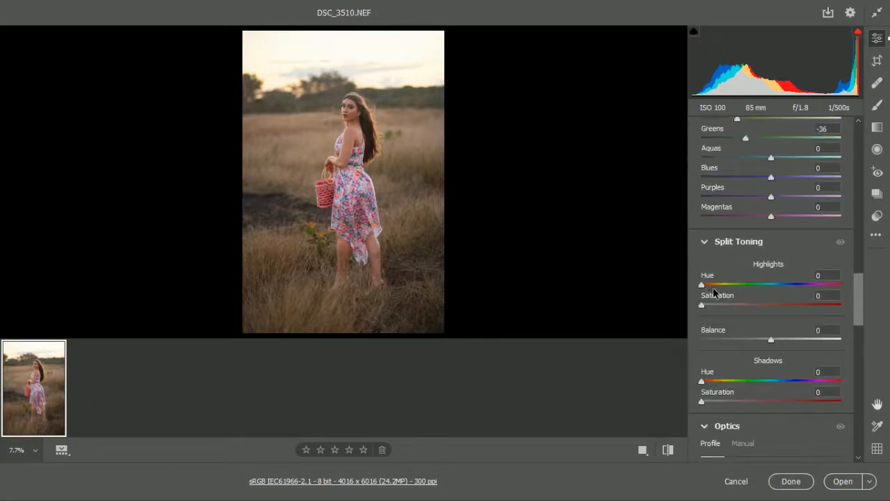
left_click_drag(714, 283, 719, 286)
left_click(710, 304)
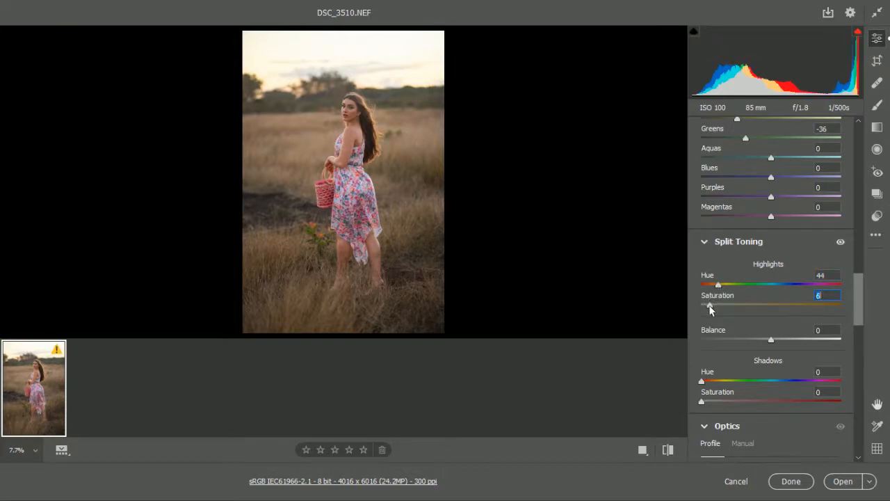
left_click_drag(719, 284, 717, 285)
- Turn on chromatic aberration removal and lens profile corrections in the Optics settings
left_click_drag(857, 298, 855, 324)
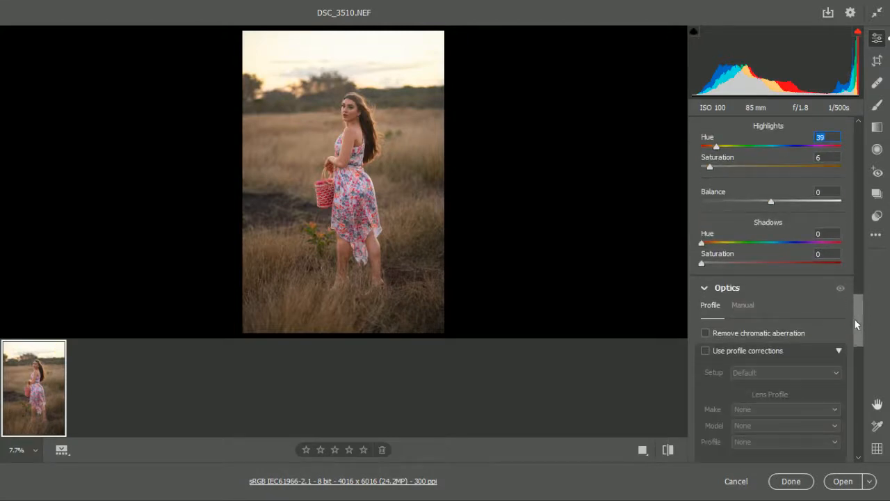
scroll(856, 322, "down", 3)
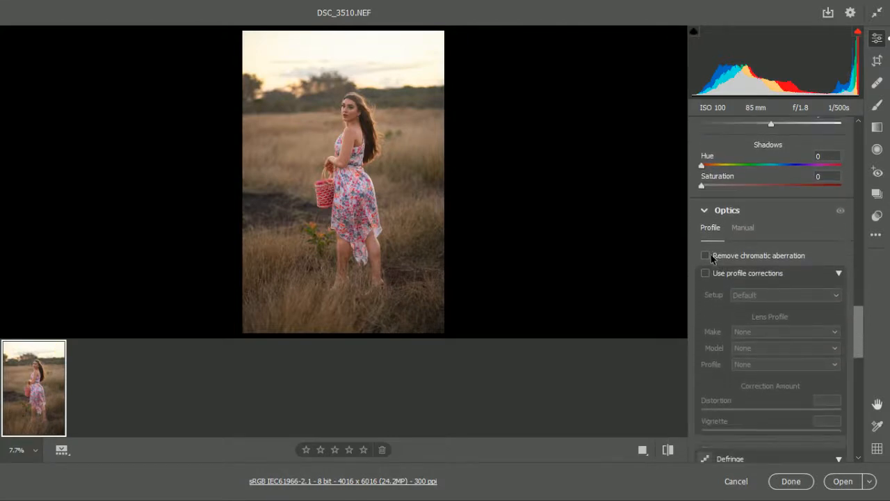
left_click(706, 256)
left_click(705, 273)
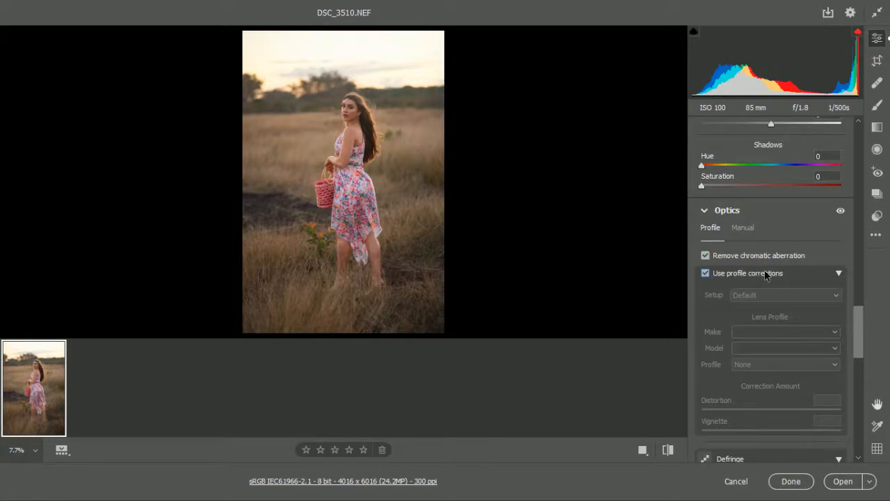
- Try an effects vignetting of -36 on the photo and reset it to 0
scroll(765, 278, "down", 5)
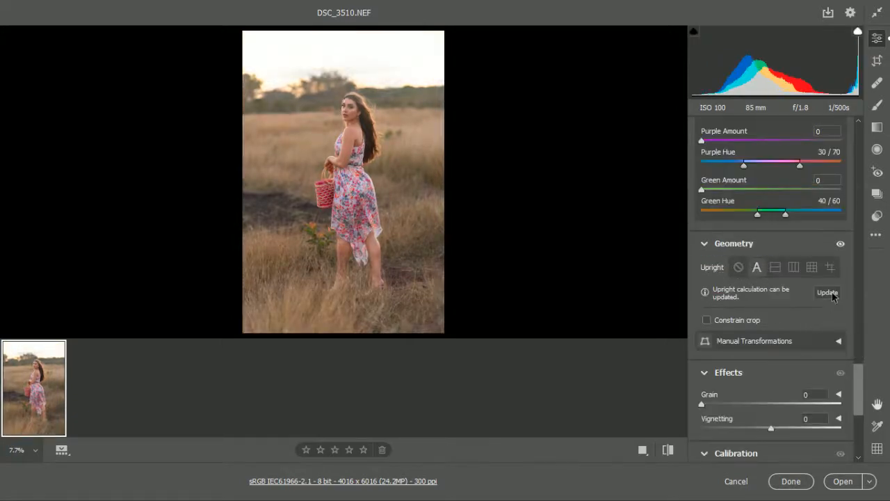
scroll(757, 337, "down", 1)
scroll(757, 318, "down", 1)
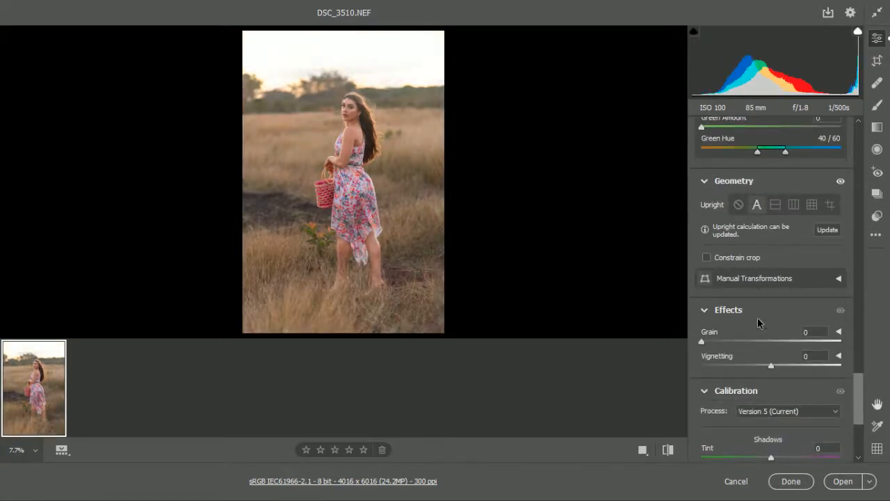
left_click(746, 364)
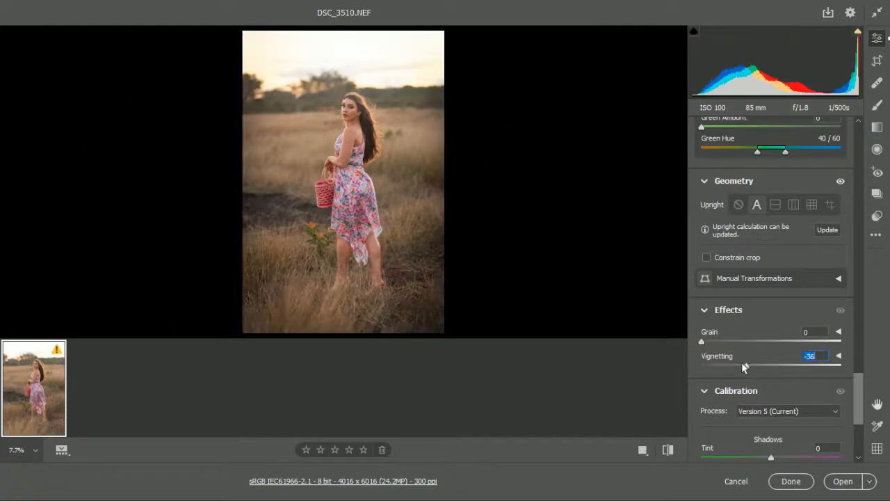
double_click(746, 364)
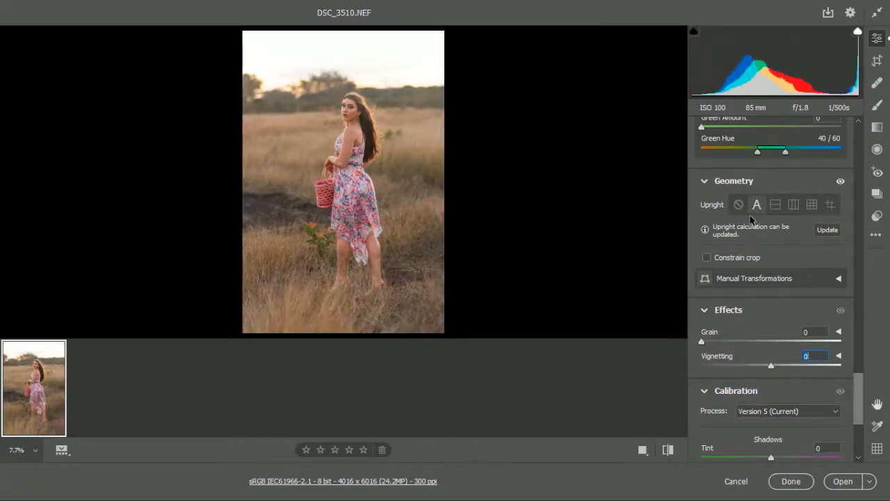
- Reduce the lens profile's vignette correction amount to 50
scroll(737, 320, "up", 2)
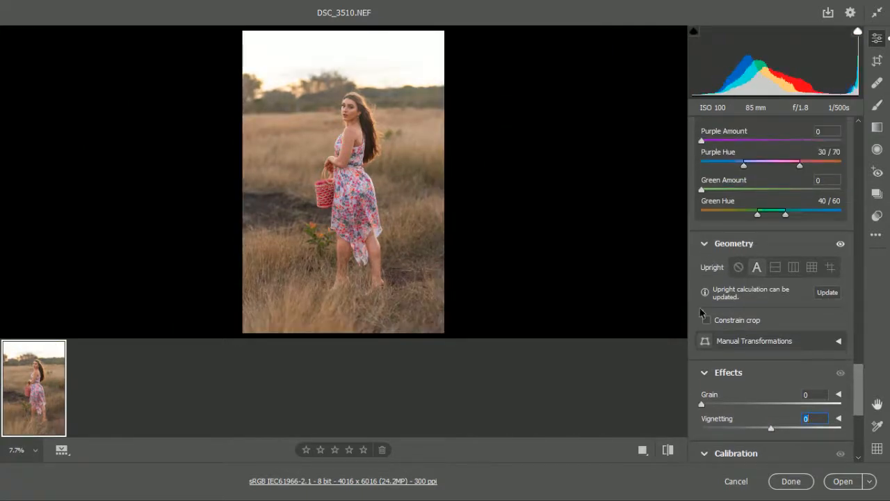
scroll(702, 309, "down", 4)
scroll(702, 303, "up", 7)
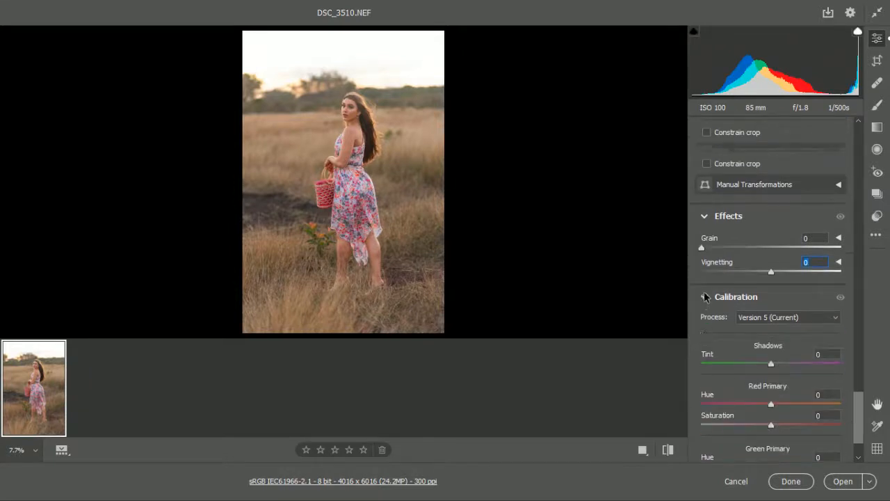
scroll(733, 274, "up", 9)
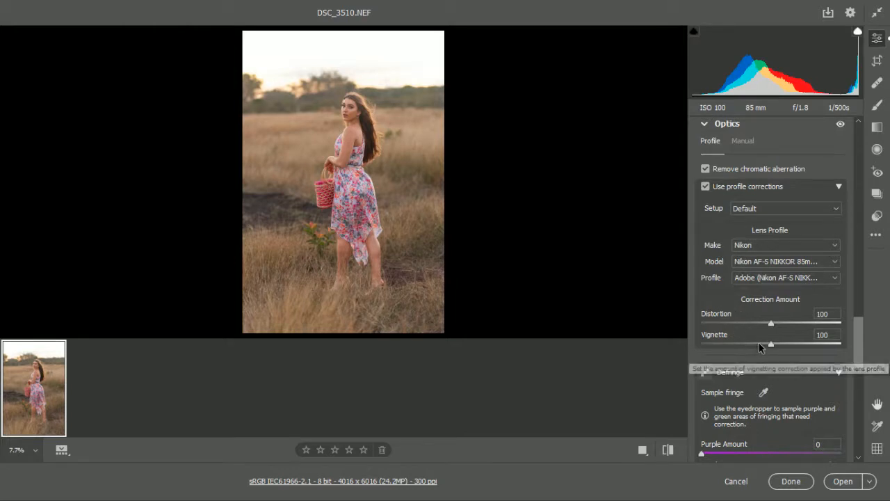
left_click_drag(761, 345, 738, 339)
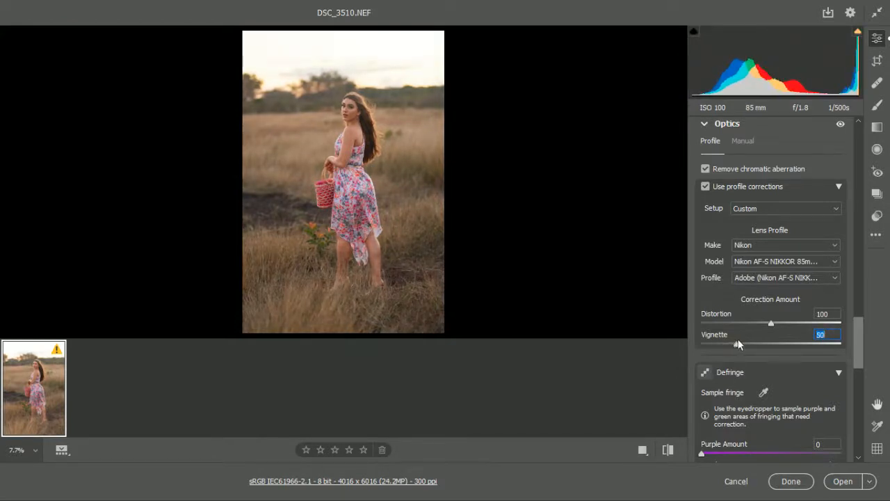
- Shape the point curve with a lifted black point, midpoints at 62/72 and 127/143, and the white point's output lowered to 237
left_click_drag(859, 347, 858, 208)
mouse_move(700, 377)
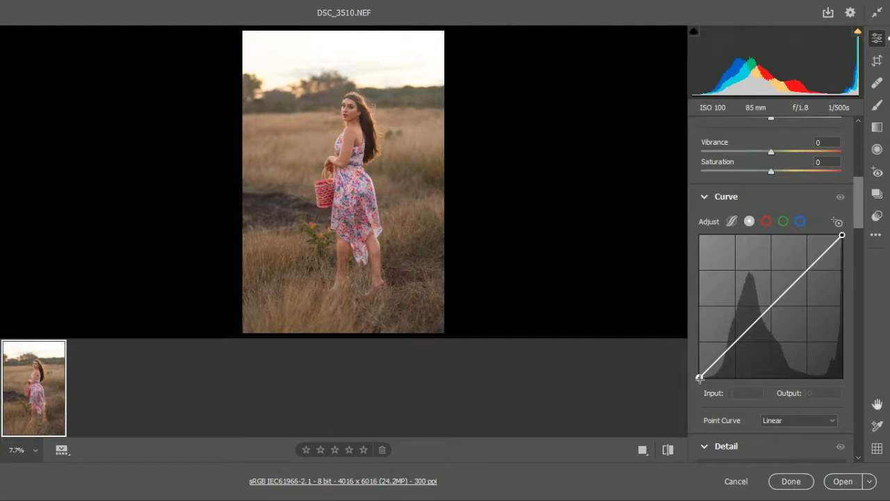
left_click_drag(699, 378, 737, 335)
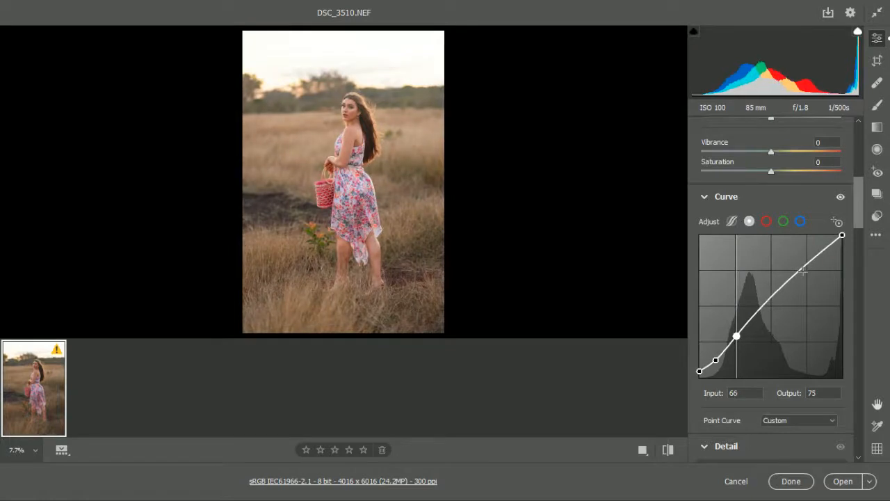
left_click_drag(842, 235, 842, 240)
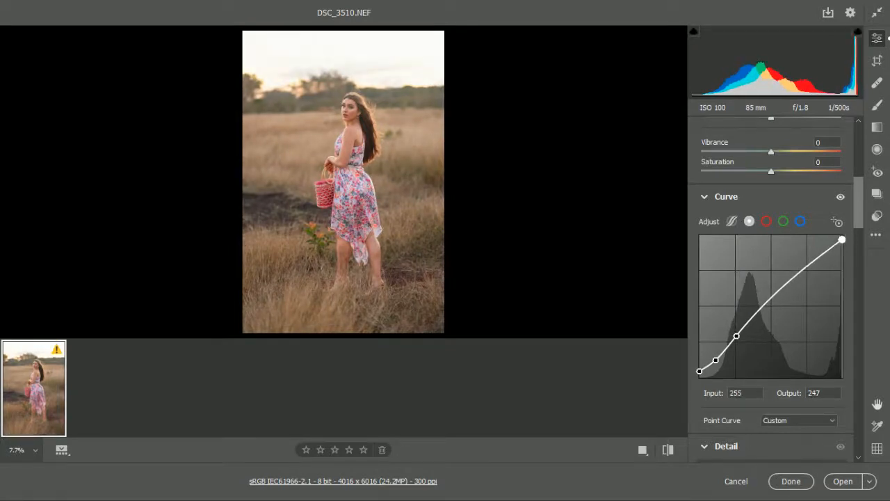
left_click_drag(769, 293, 770, 298)
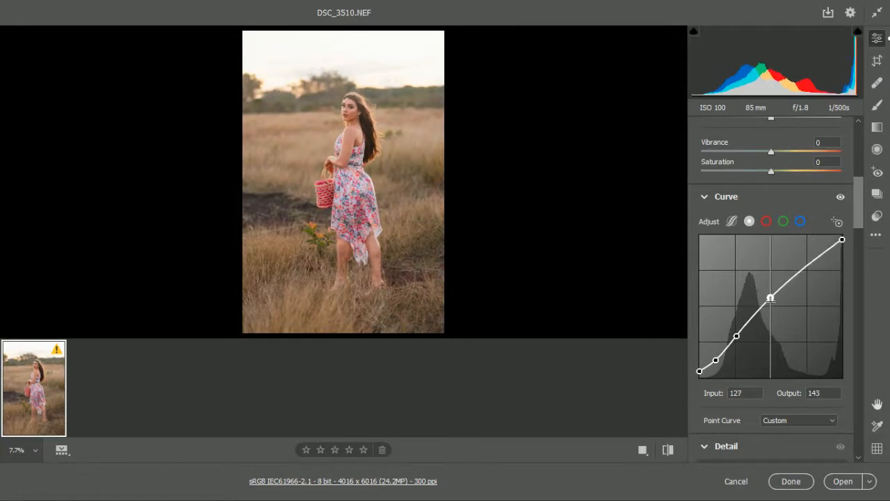
left_click_drag(736, 336, 734, 337)
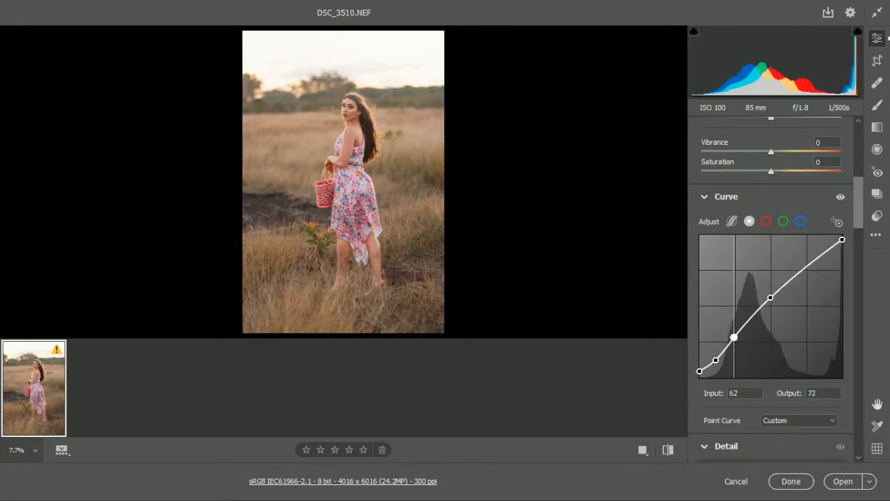
left_click_drag(842, 239, 842, 245)
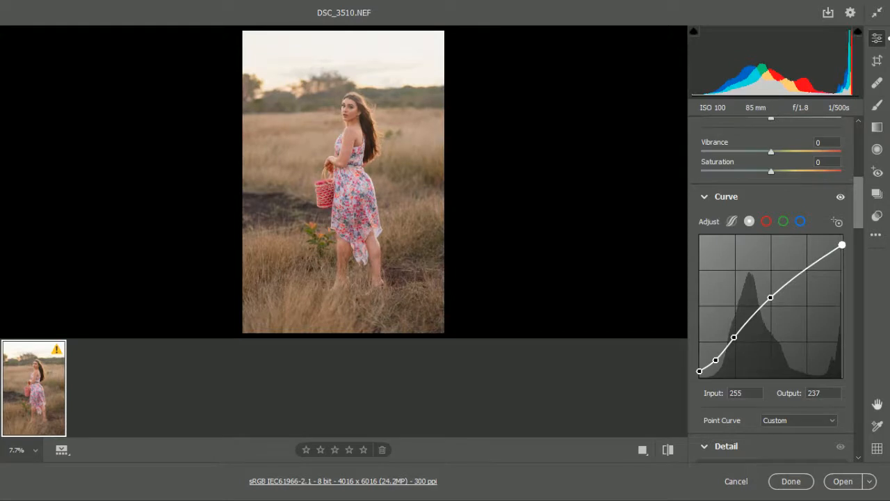
- Compare the edited photo with its original settings using the before/after toggle
left_click(666, 451)
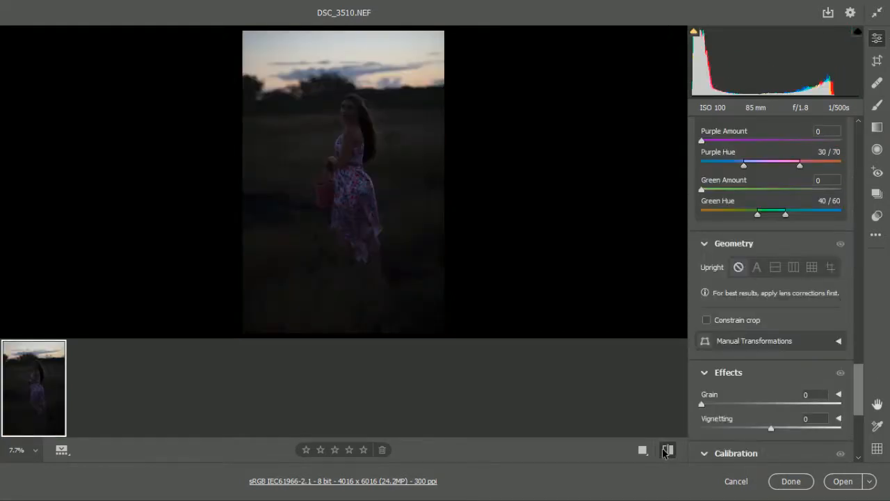
left_click(666, 451)
left_click(666, 450)
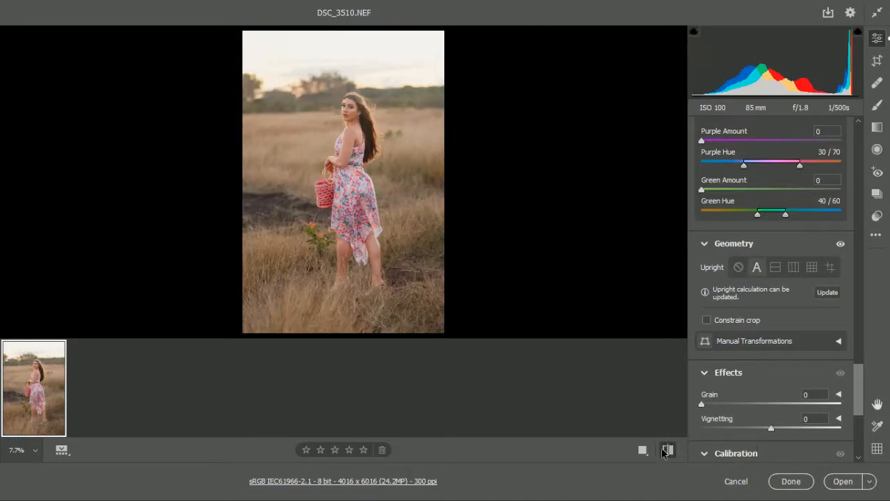
left_click(664, 450)
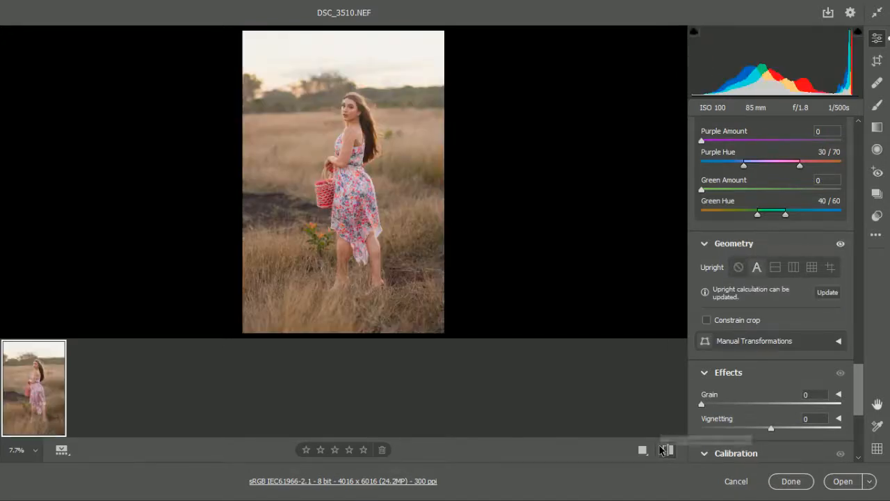
- Add a vertical graduated filter from the sky to just above the woman's face, with exposure -1.00 and highlights -36
left_click_drag(858, 408, 873, 119)
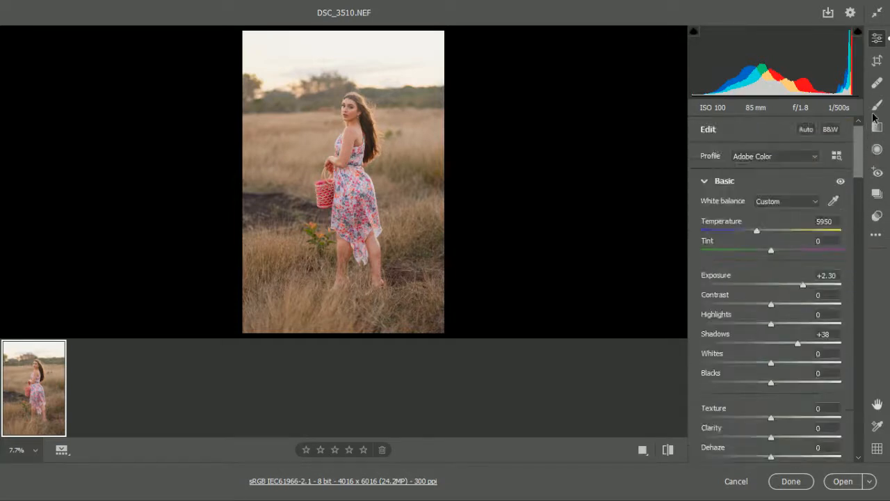
left_click(877, 128)
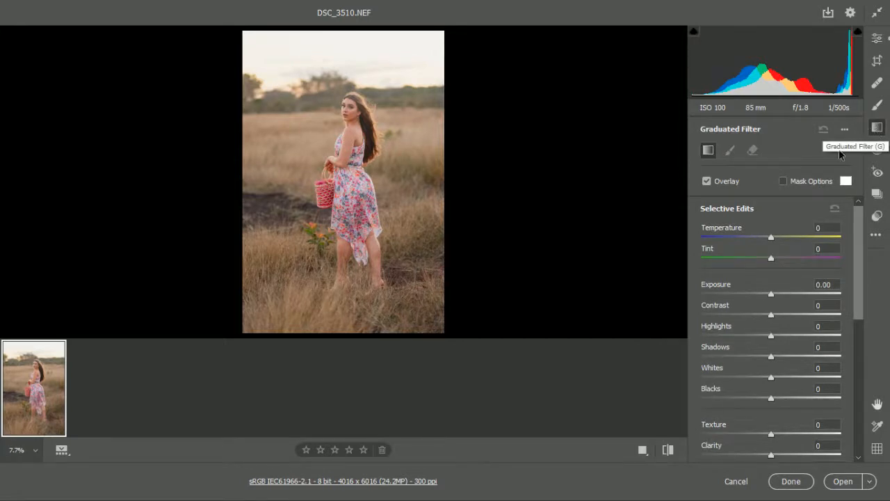
left_click_drag(754, 331, 746, 334)
left_click_drag(771, 294, 768, 297)
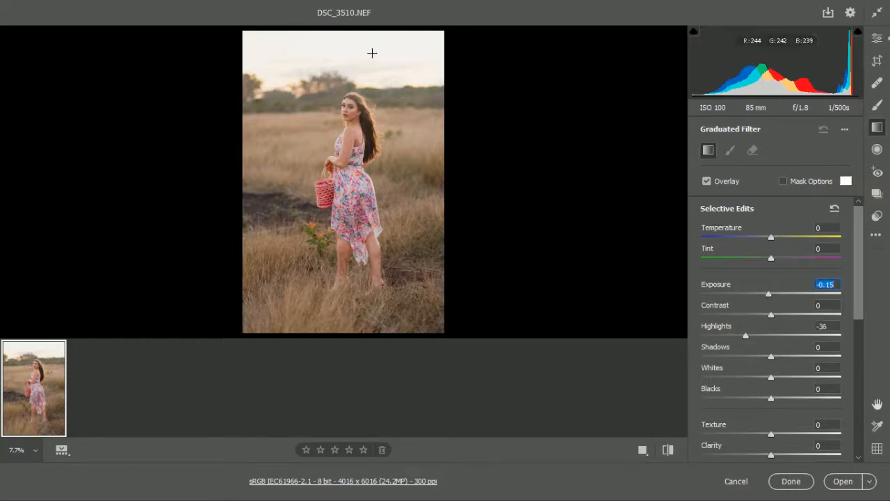
left_click_drag(364, 49, 365, 117)
left_click_drag(745, 290, 754, 294)
left_click_drag(366, 128, 369, 100)
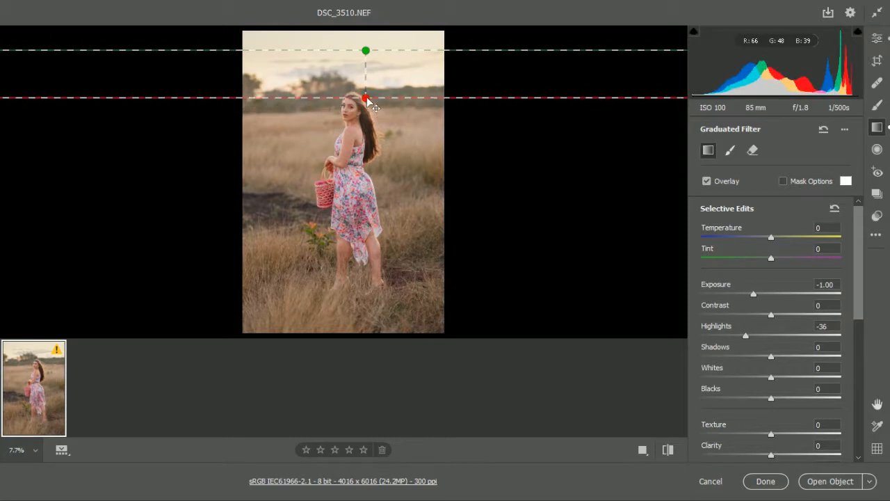
- Reduce the graduated filter's highlights to -79 and extend its lower edge down to just below the woman's face
left_click_drag(734, 338, 716, 336)
key("shift")
left_click_drag(366, 98, 367, 105)
left_click_drag(367, 122, 366, 120)
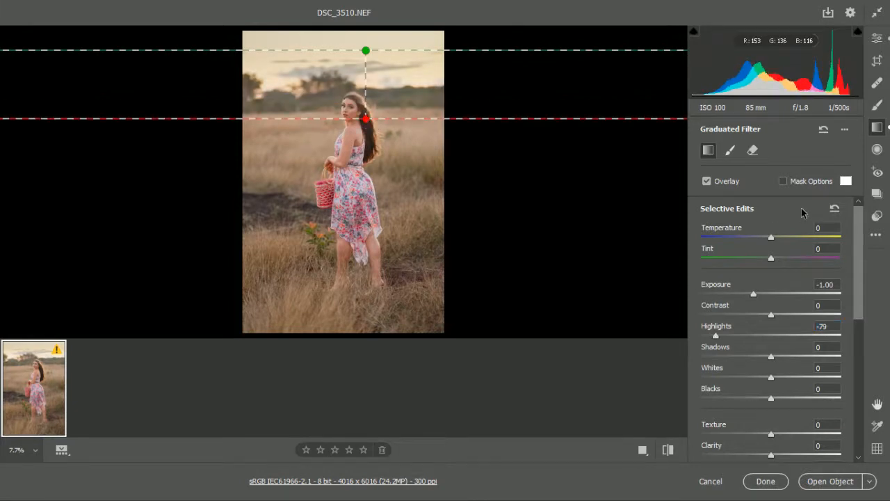
- Erase the graduated filter's effect from the woman's face with a size 7 eraser brush
left_click(752, 152)
key("bracketleft")
key("bracketleft")
key("bracketleft")
key("bracketleft")
key("bracketleft")
key("bracketleft")
key("bracketleft")
key("bracketleft")
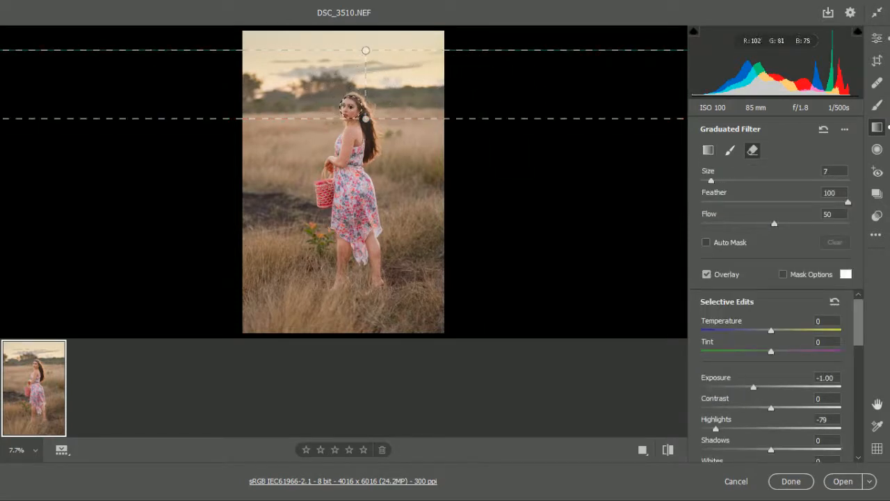
left_click_drag(352, 107, 353, 107)
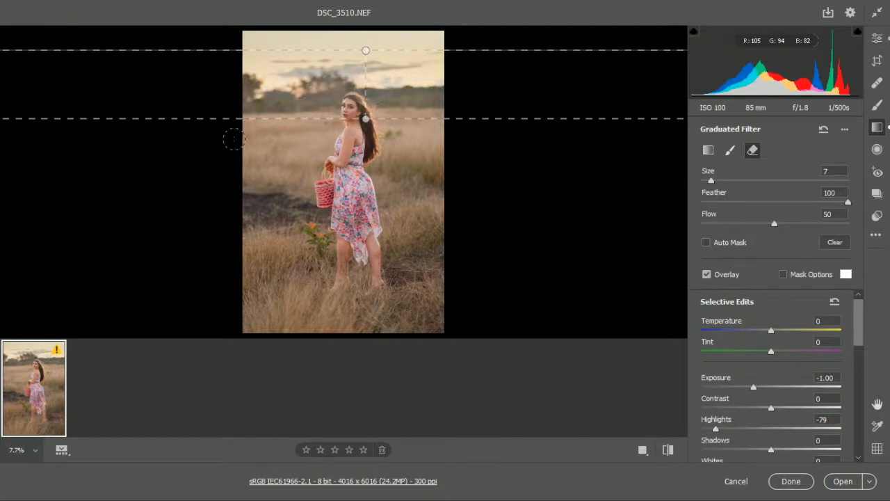
- Return to the main edit settings and compare the filtered photo with its default settings twice
left_click(877, 38)
key("alt")
left_click(434, 122, "alt")
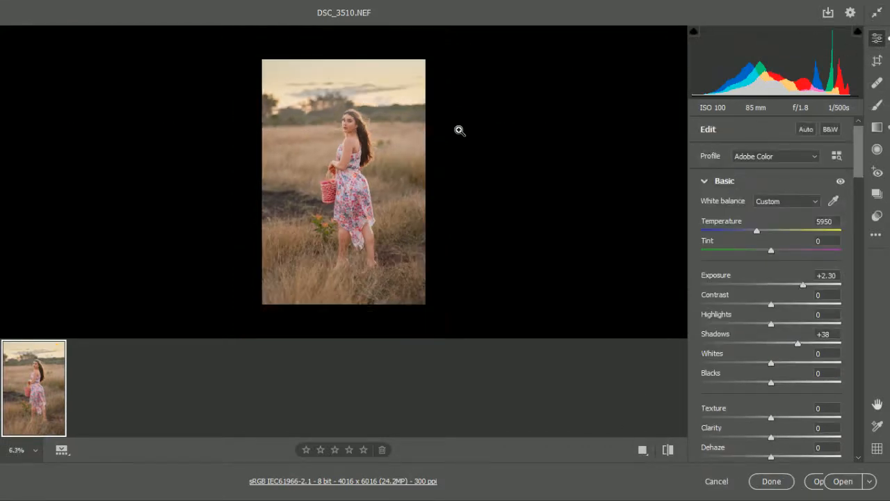
left_click(666, 451)
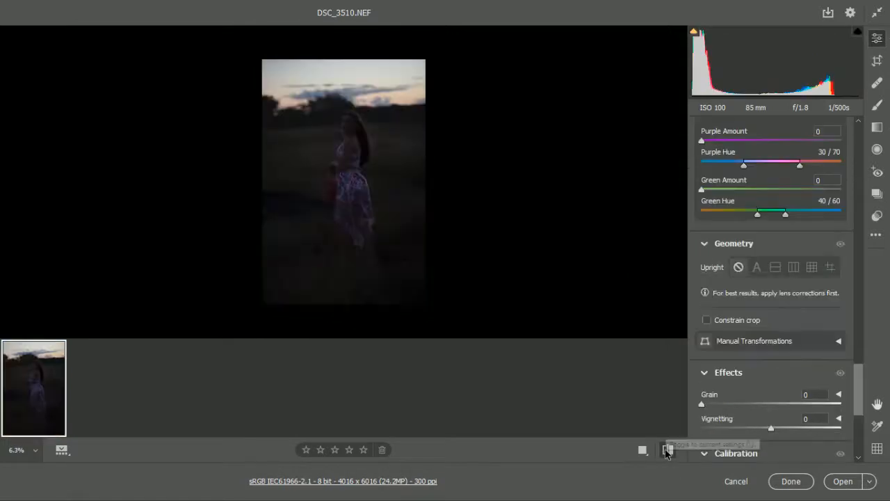
left_click(666, 451)
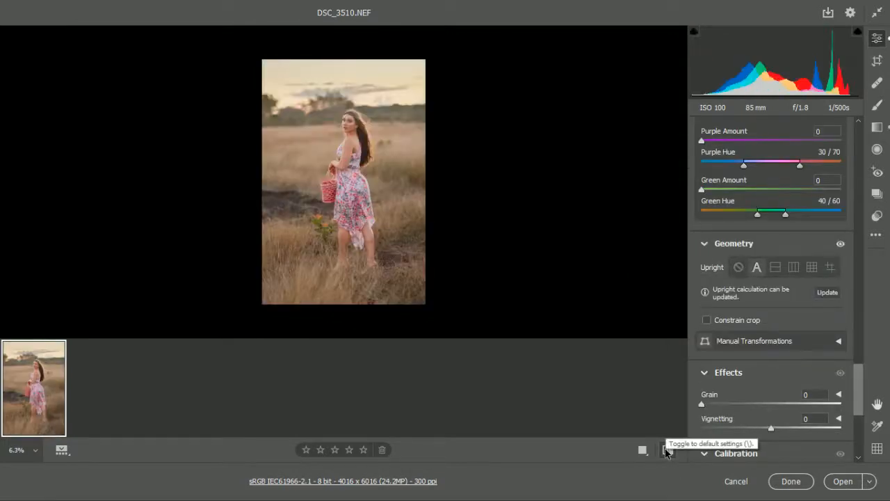
left_click(666, 451)
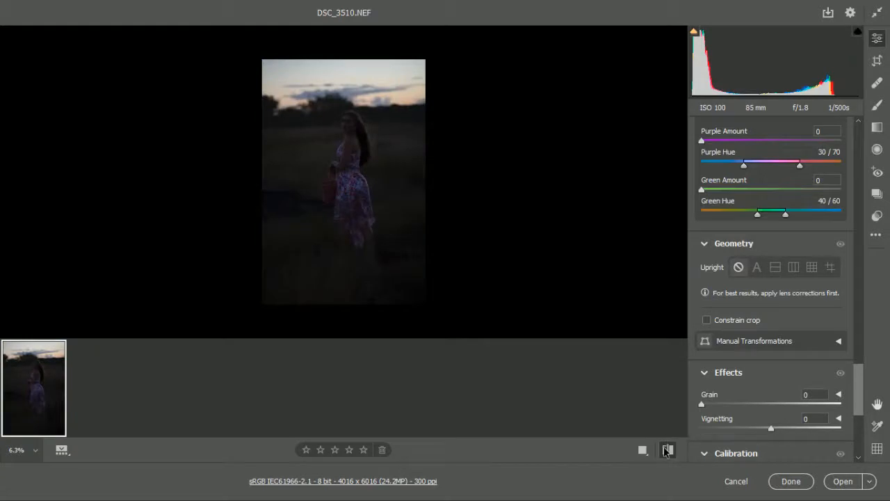
left_click(666, 451)
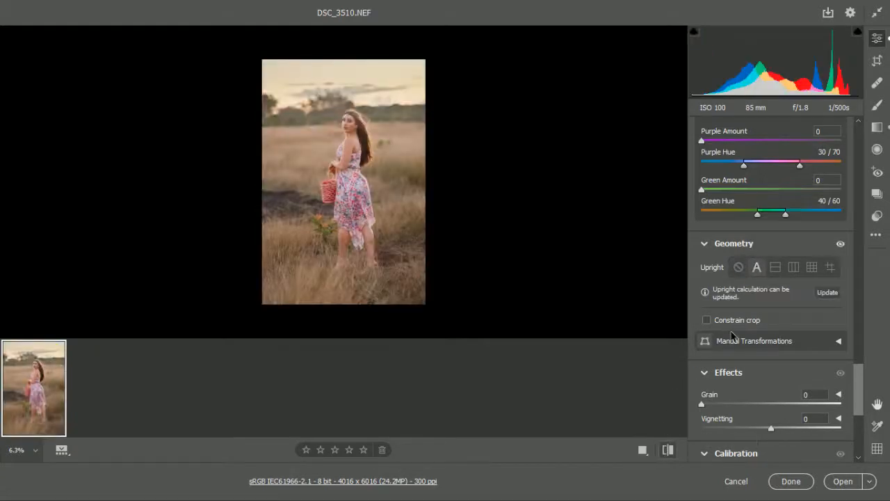
- Change the photo's colour profile to Adobe Portrait
left_click_drag(857, 386, 859, 149)
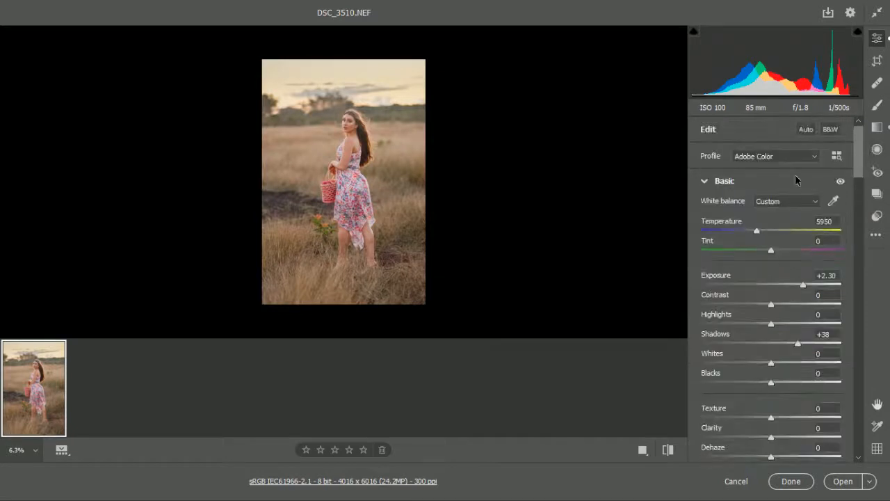
left_click(767, 157)
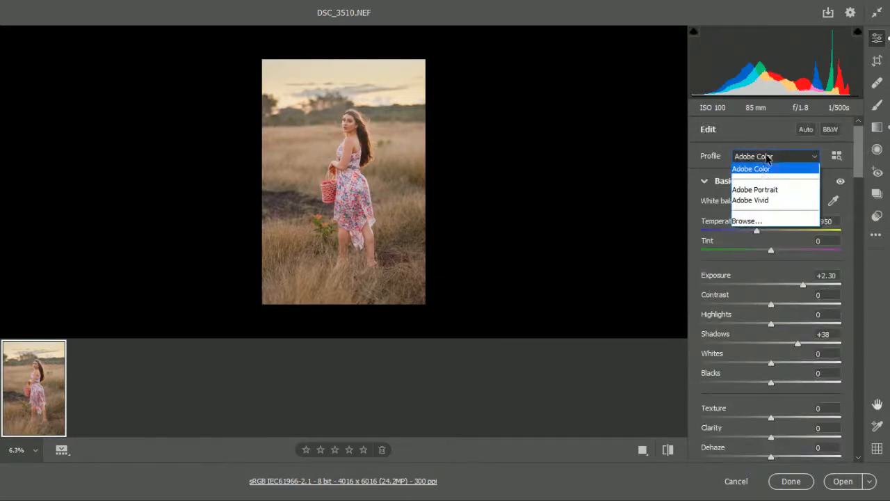
left_click(758, 192)
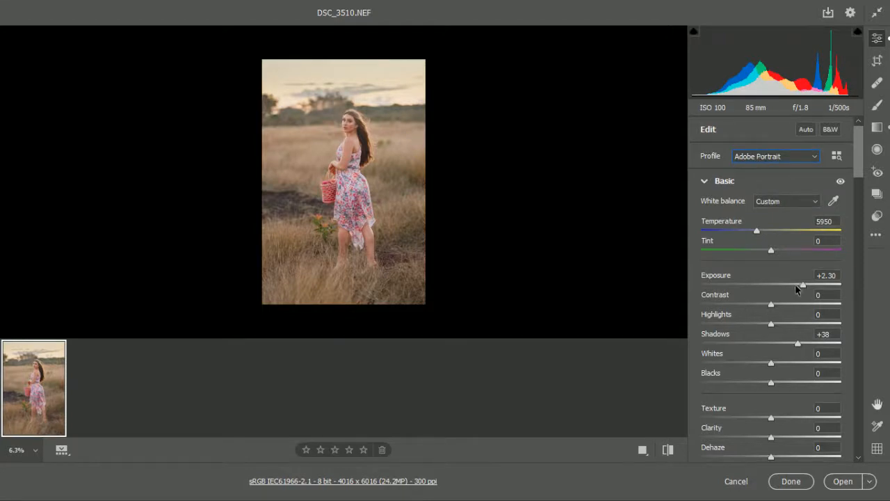
- Set exposure to +1.95, contrast to -9, highlights to -10 and shadows to +46, and open the photo in Photoshop
left_click_drag(804, 287, 765, 327)
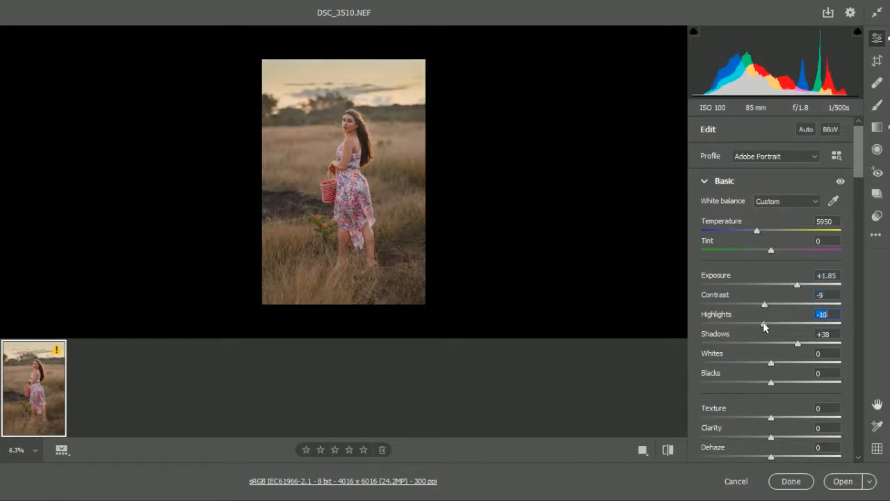
left_click_drag(798, 283, 798, 281)
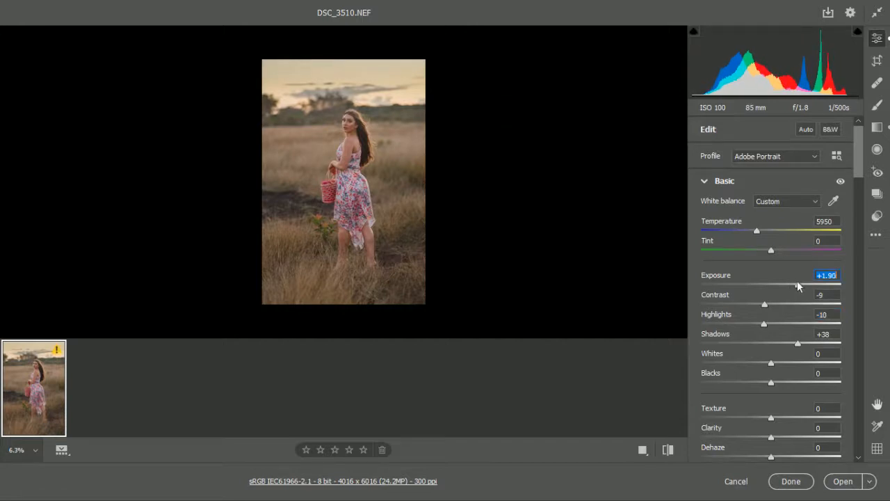
left_click(807, 343)
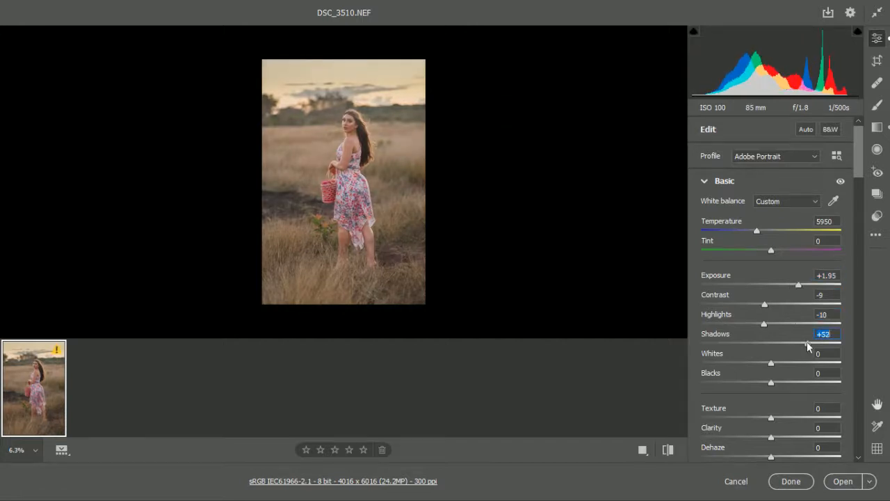
left_click_drag(804, 341, 804, 342)
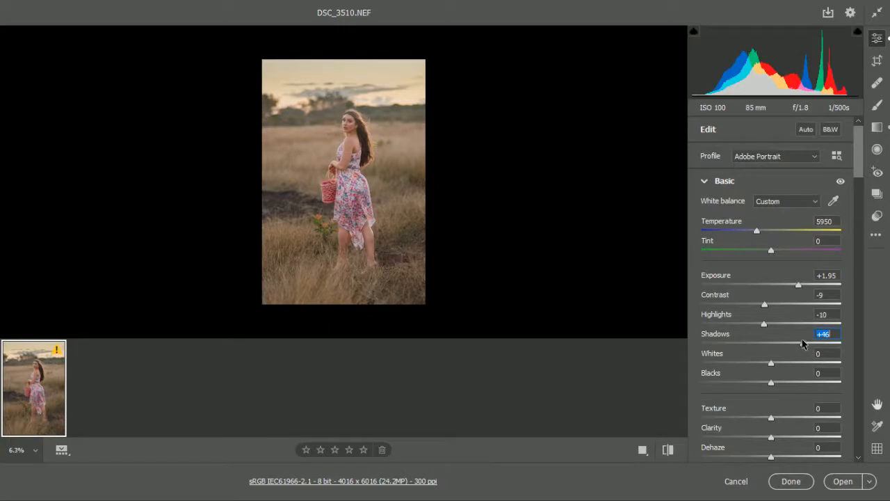
left_click(844, 481)
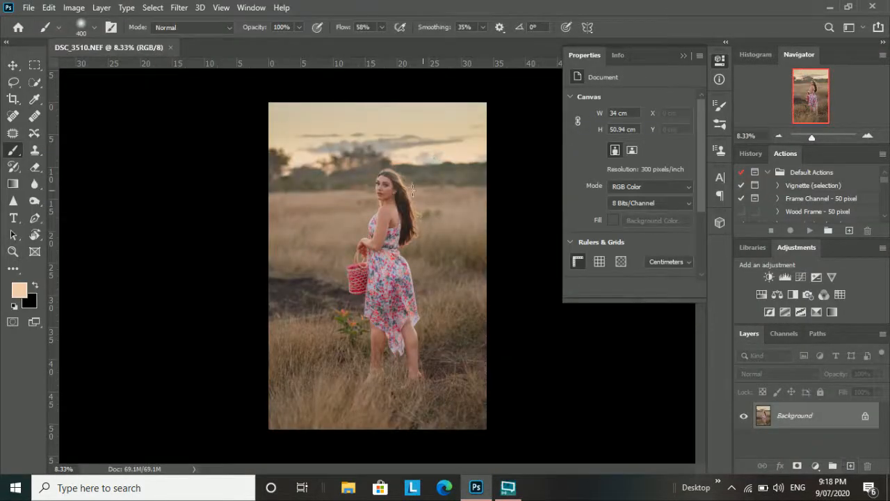
- Examine the woman's face, dress and legs up close
scroll(407, 182, "up", 3)
scroll(404, 180, "down", 2)
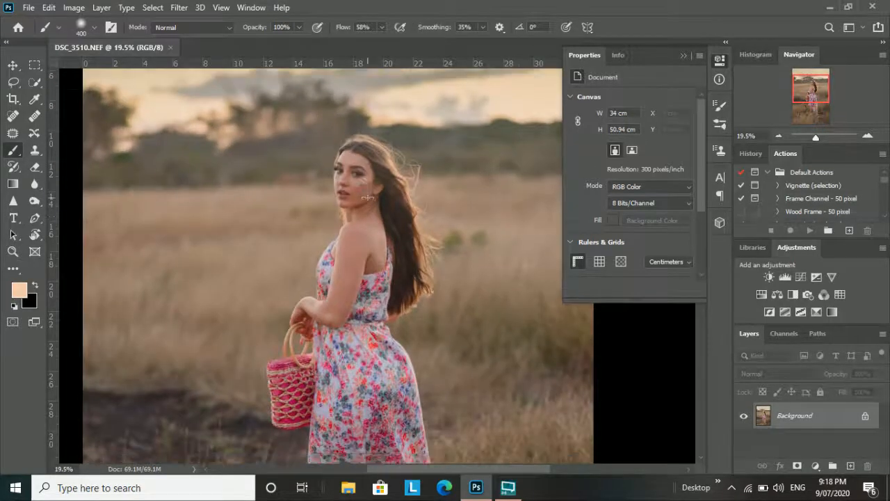
key("bracketleft")
key("bracketleft")
key("bracketleft")
key("bracketleft")
key("bracketleft")
key("bracketleft")
key("bracketleft")
key("bracketleft")
key("bracketleft")
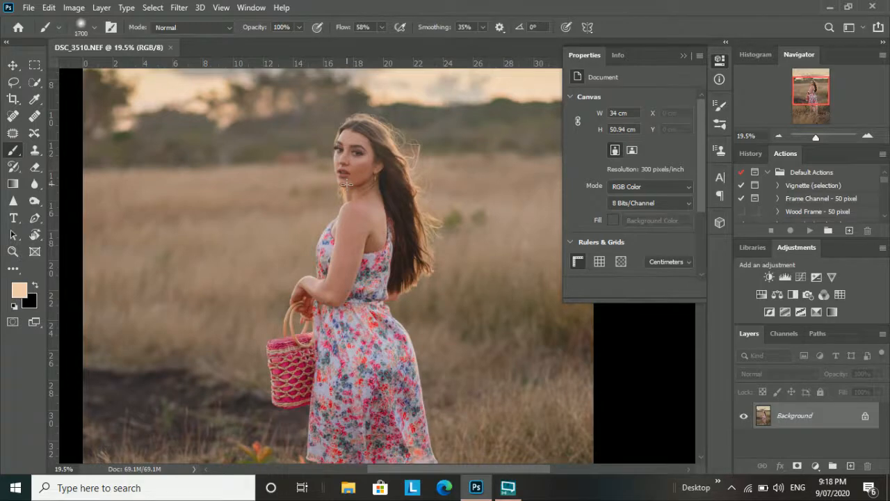
scroll(346, 184, "down", 6)
scroll(353, 127, "down", 3)
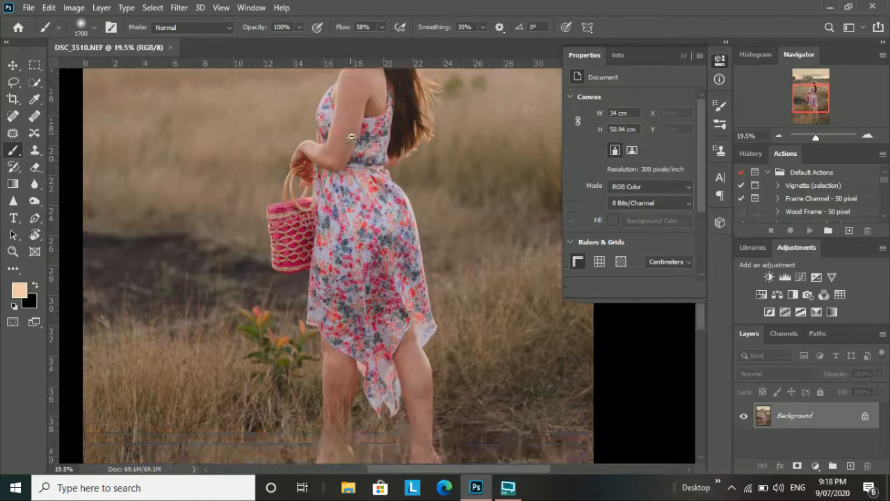
scroll(353, 128, "down", 3)
scroll(382, 215, "up", 6)
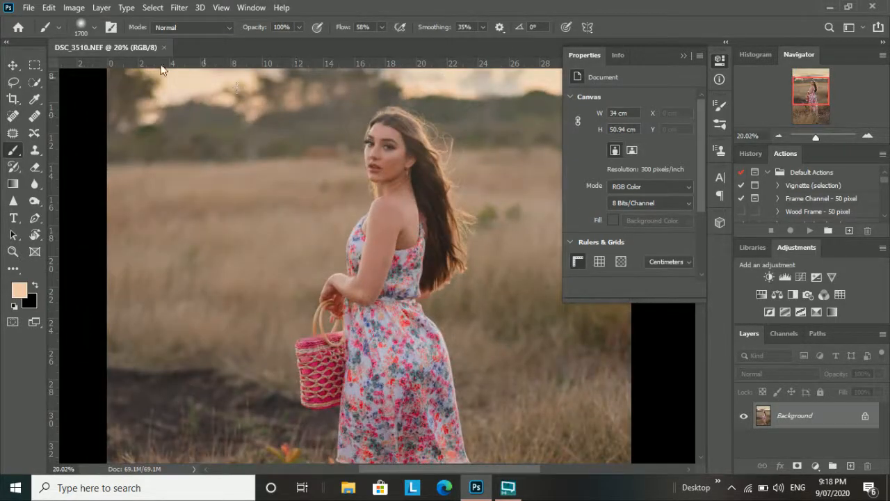
left_click(34, 133)
left_click(12, 115)
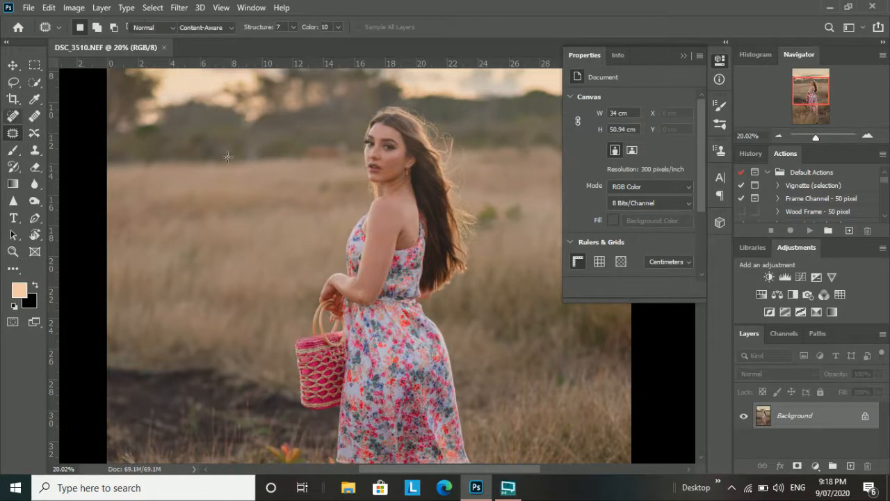
left_click(12, 150)
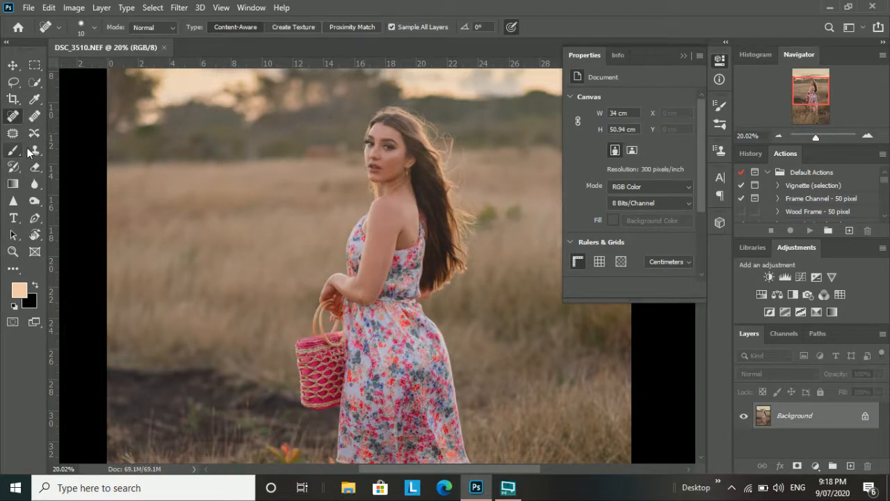
left_click(384, 165)
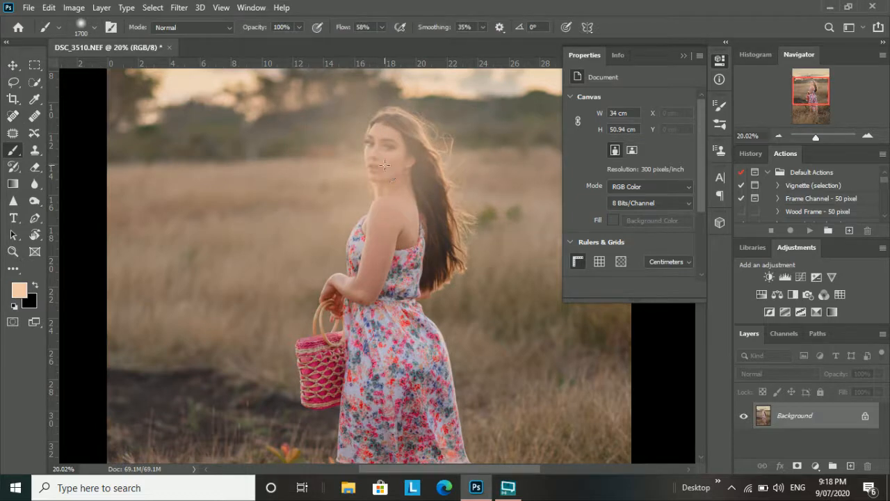
key("ctrl+z")
- Make a rectangular selection around the whole woman and feather it by 500 pixels
key("ctrl+0")
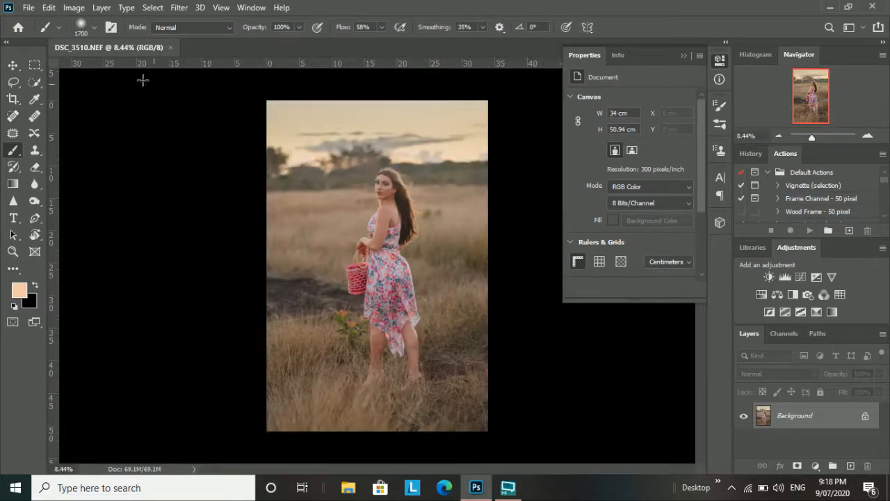
left_click(36, 67)
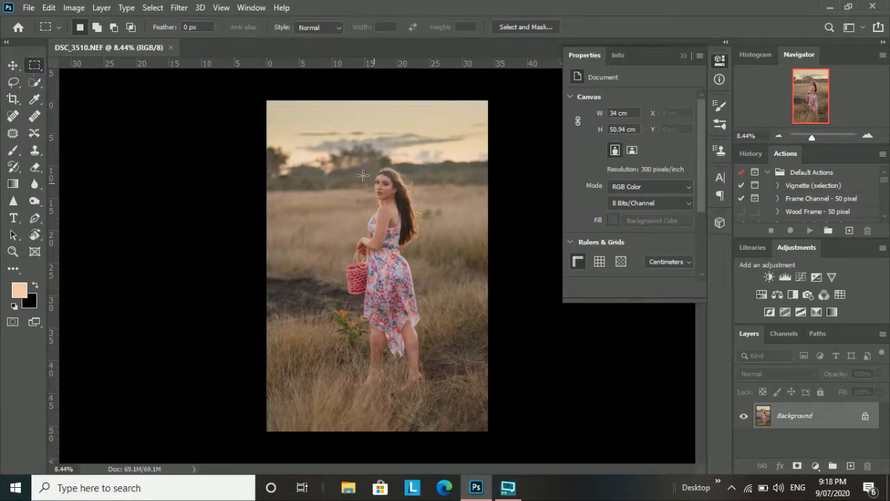
left_click_drag(366, 171, 441, 396)
left_click_drag(415, 360, 399, 355)
right_click(401, 360)
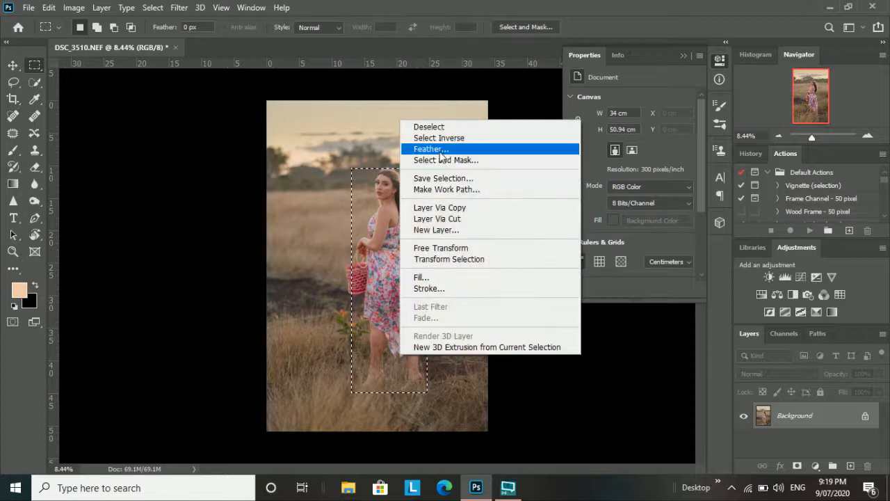
left_click(440, 148)
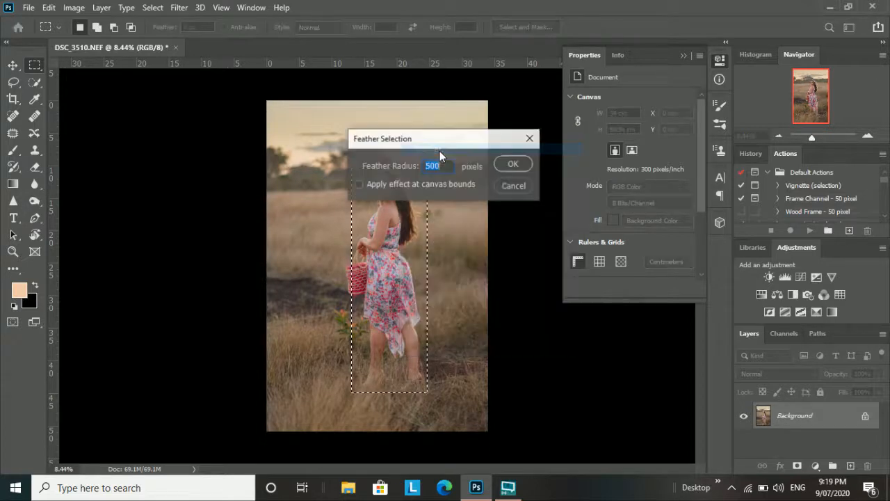
left_click(519, 165)
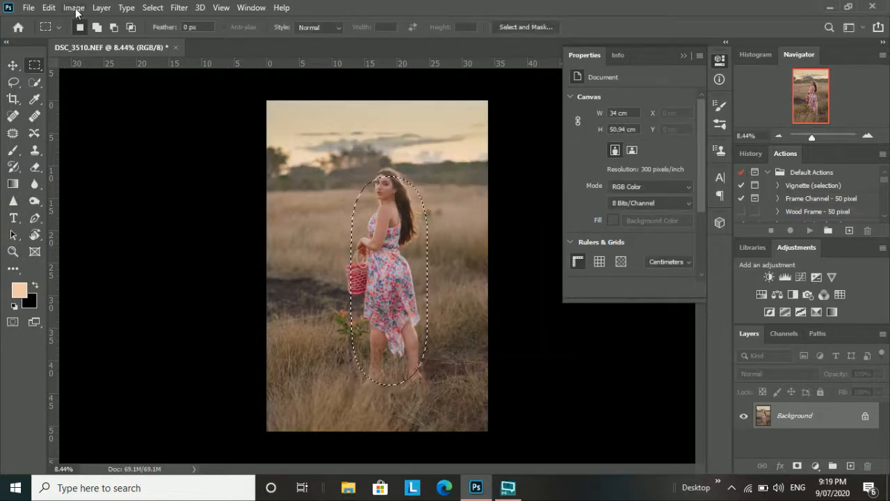
- Invert the selection and add a Curves adjustment layer that slightly darkens the surroundings, with the curve's midpoint at input 130
right_click(406, 251)
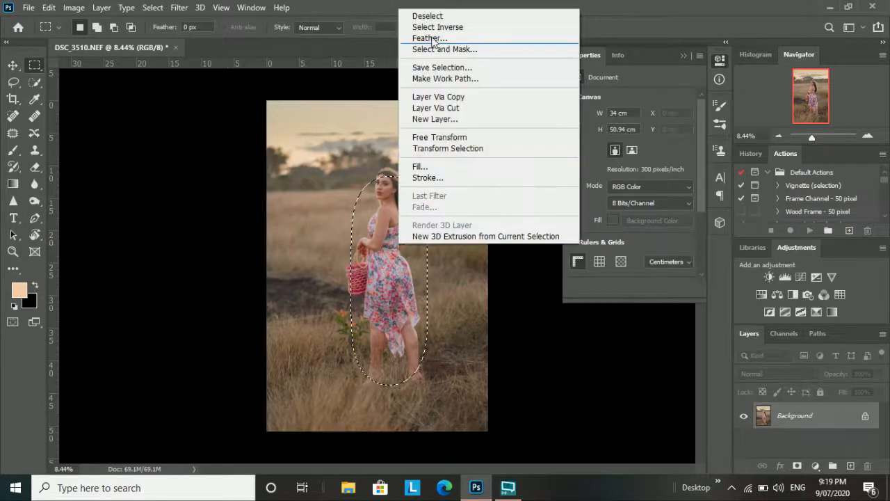
left_click(431, 26)
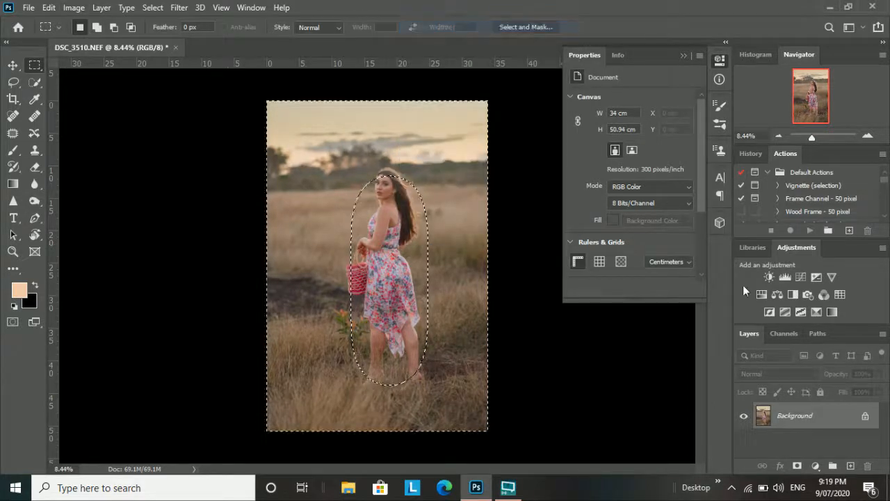
left_click(800, 278)
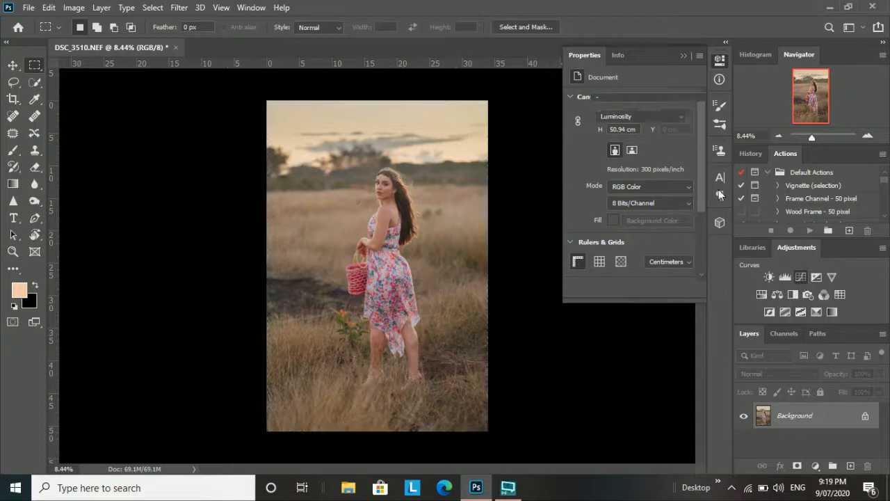
left_click_drag(643, 172, 645, 176)
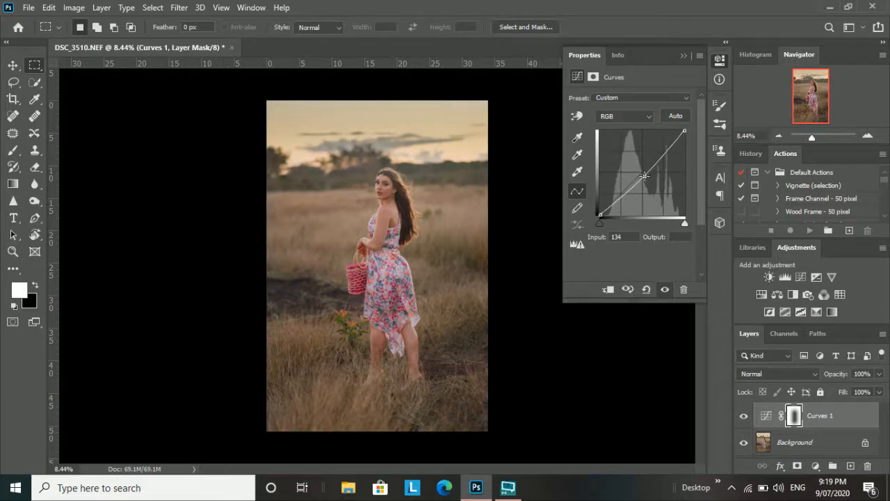
left_click_drag(645, 176, 643, 180)
- Outline the woman and her basket with a freehand Lasso selection and feather it
scroll(407, 202, "up", 5)
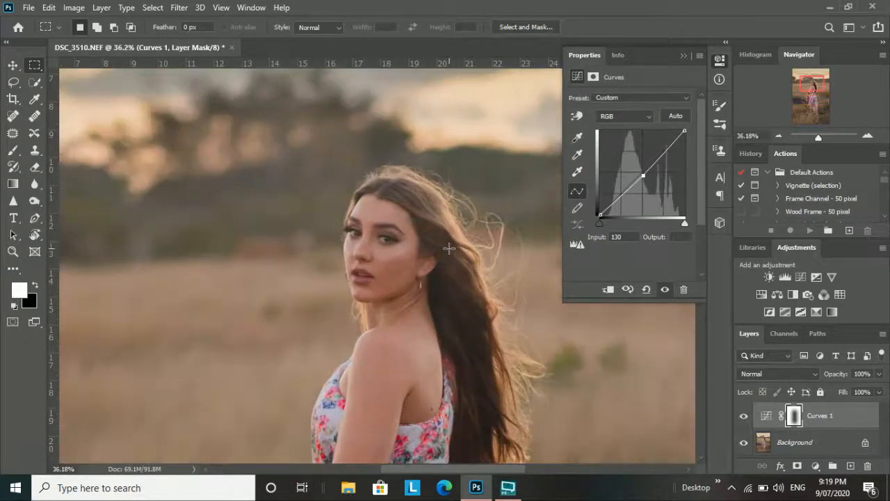
scroll(448, 248, "down", 5)
scroll(394, 187, "up", 1)
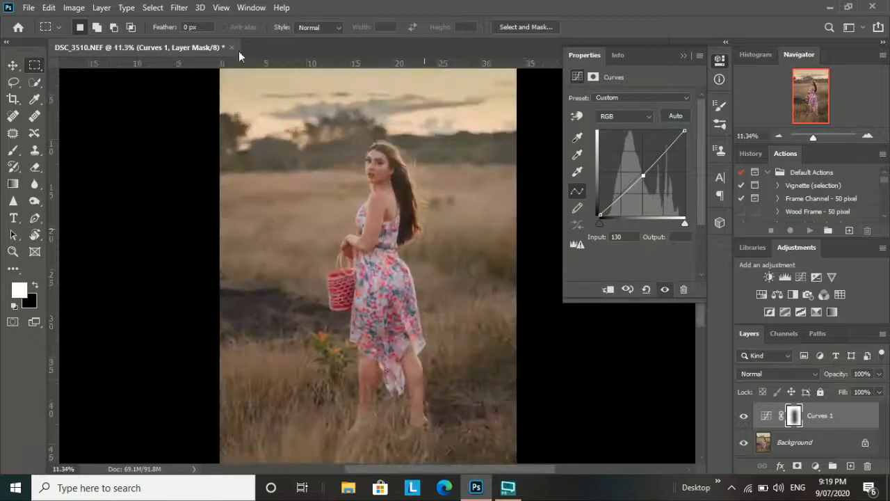
left_click(15, 87)
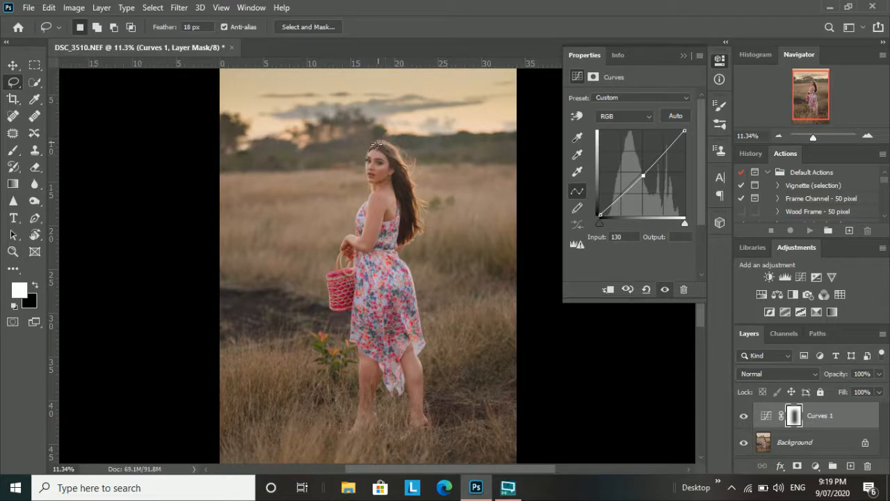
left_click_drag(367, 175, 353, 221)
mouse_move(338, 259)
left_mouse_down()
mouse_move(328, 275)
mouse_move(331, 300)
left_mouse_up()
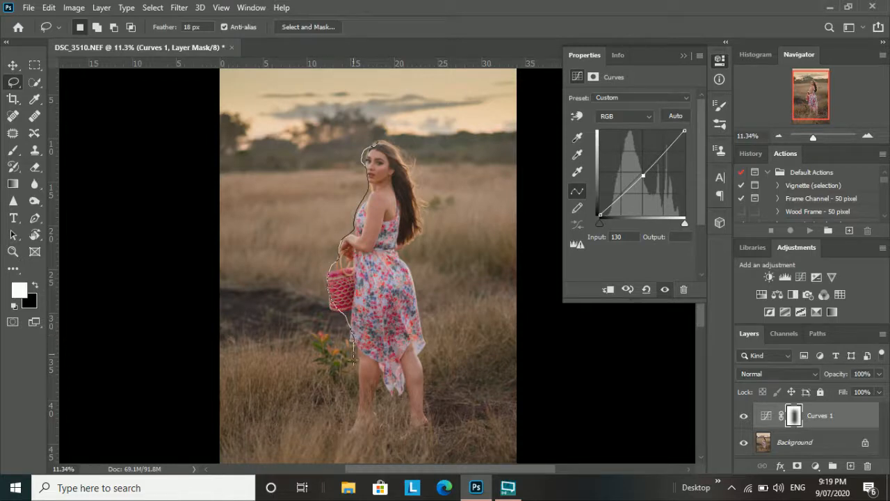
left_click_drag(385, 402, 408, 397)
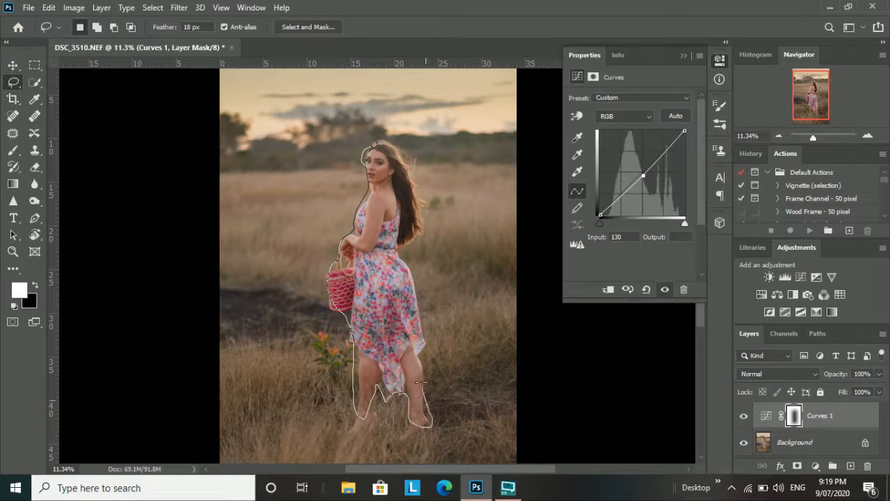
left_click_drag(415, 281, 402, 255)
mouse_move(412, 166)
left_mouse_down()
mouse_move(397, 146)
mouse_move(372, 148)
left_mouse_up()
right_click(381, 170)
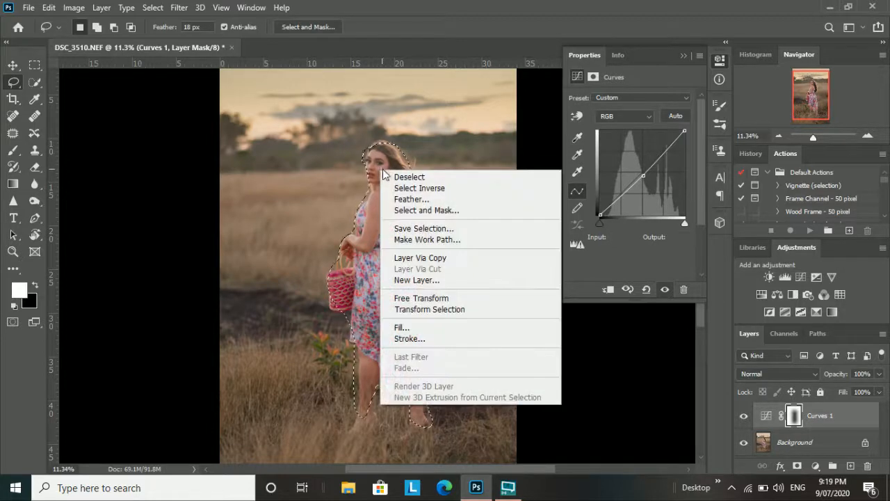
left_click(412, 199)
left_click(512, 165)
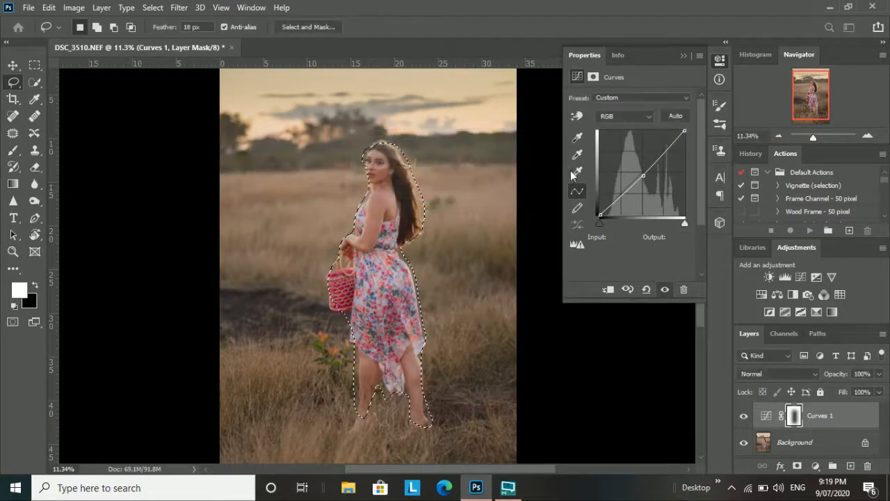
- Add a Curves adjustment layer that slightly brightens the selected woman, with the curve's midpoint at input 128, and compare it on and off
left_click(801, 277)
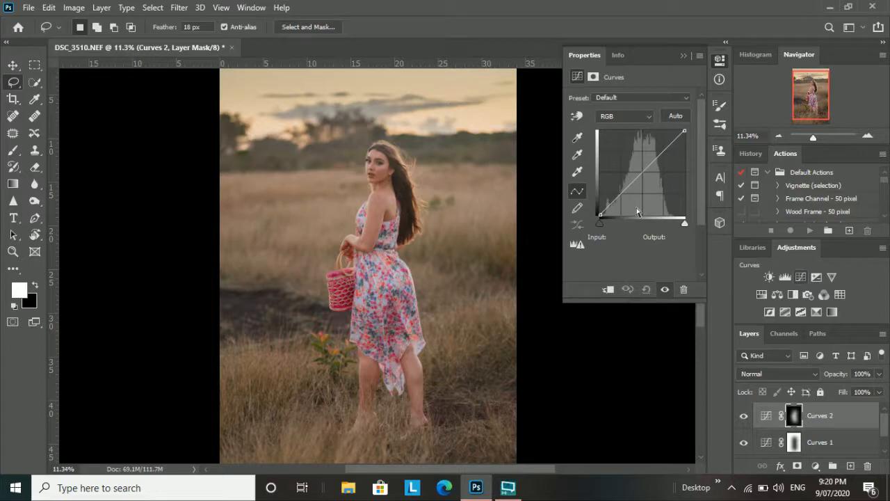
left_click_drag(645, 165, 641, 167)
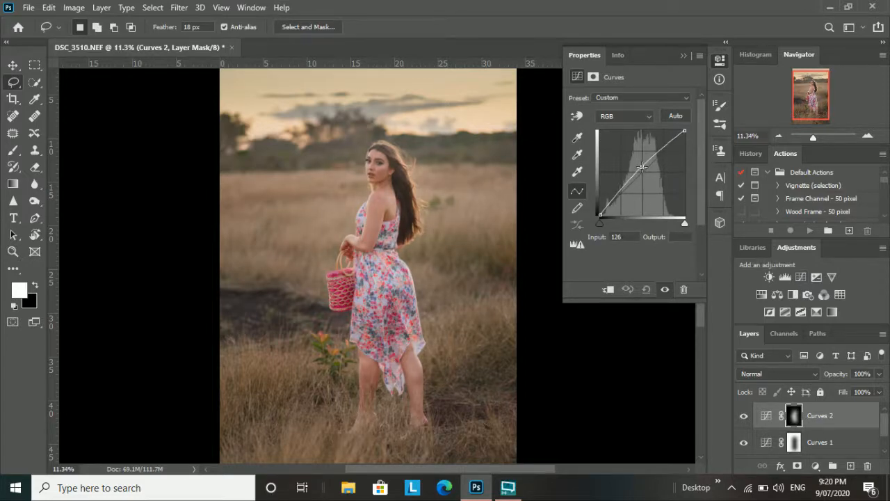
left_click_drag(642, 168, 643, 167)
scroll(447, 186, "down", 3)
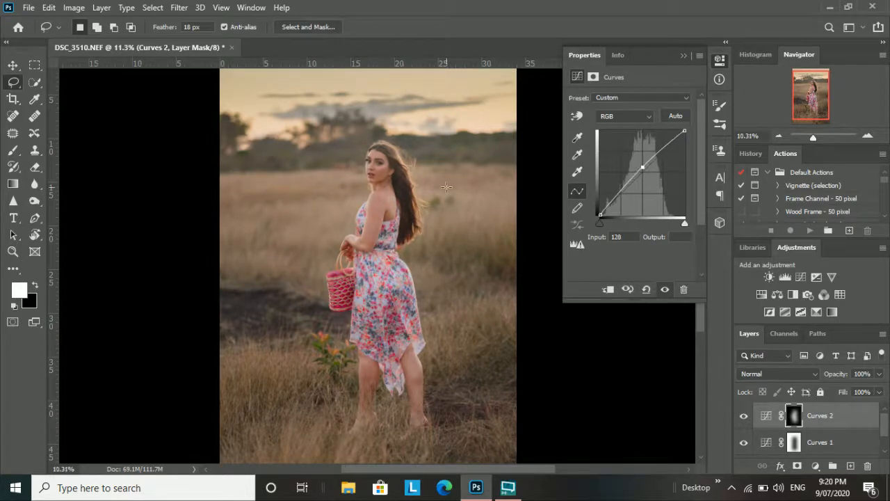
left_click(742, 416)
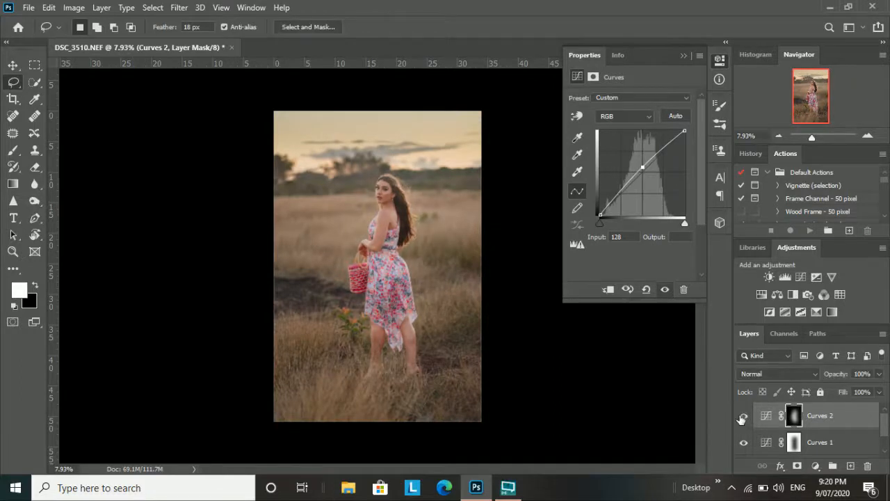
left_click(743, 416)
- Add a new empty layer and set up the Brush tool with white paint and 100% flow
left_click(849, 466)
left_click(14, 151)
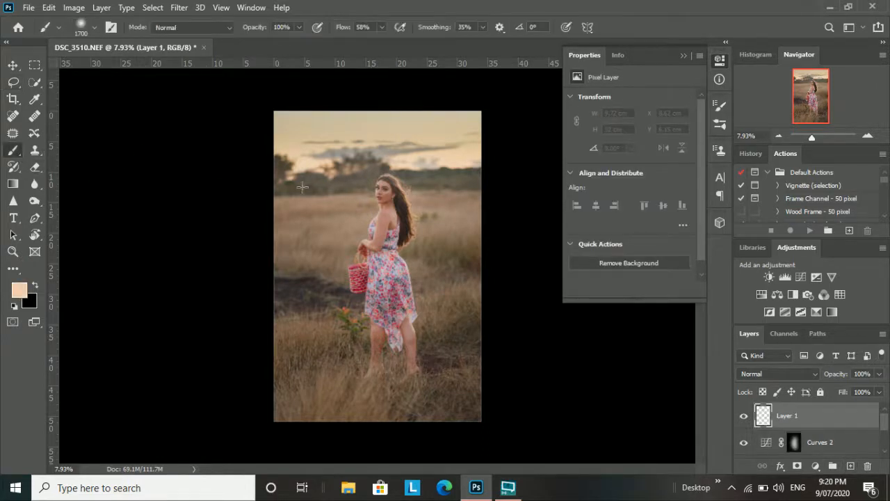
scroll(347, 195, "up", 5)
key("d")
key("x")
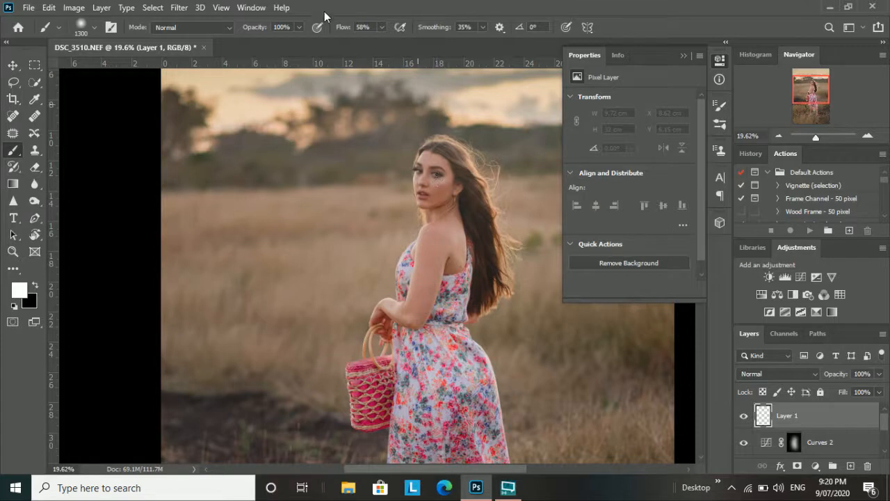
left_click(380, 27)
left_click_drag(389, 42, 428, 50)
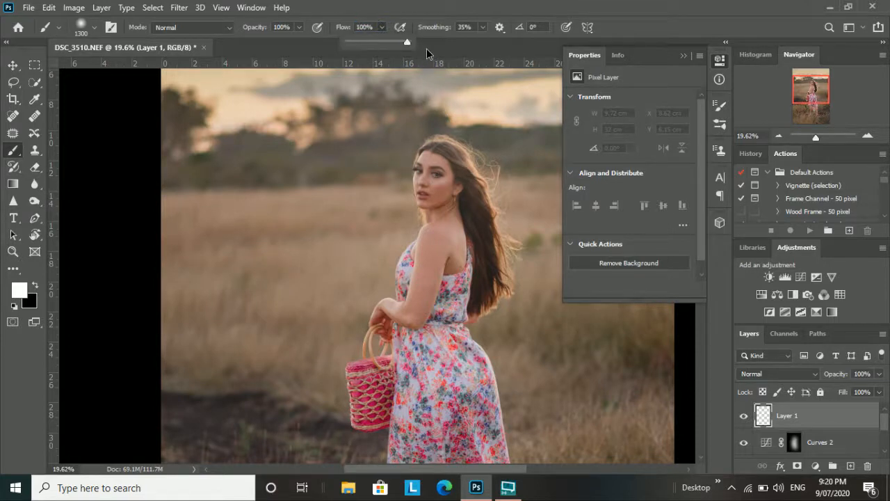
- Set the new layer's opacity to 26% and its blend mode to Overlay
left_click_drag(879, 374, 838, 387)
left_click(781, 373)
left_click(772, 310)
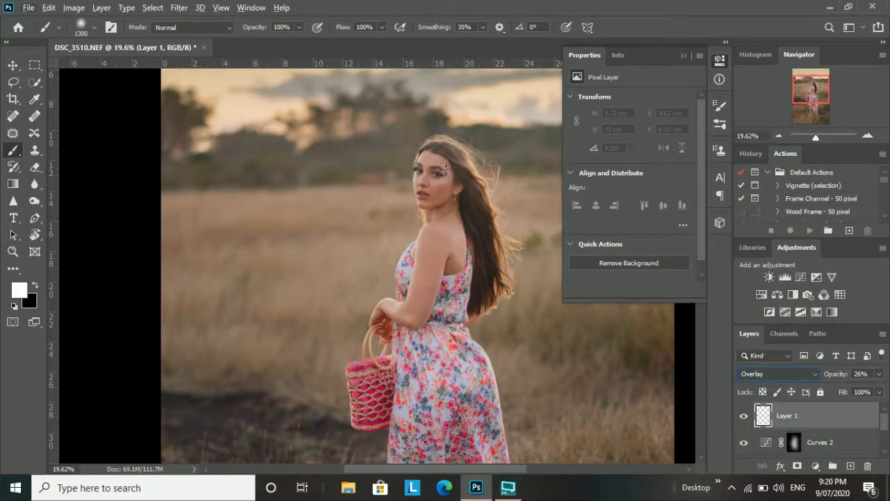
left_click_drag(376, 167, 402, 171)
scroll(371, 216, "up", 8)
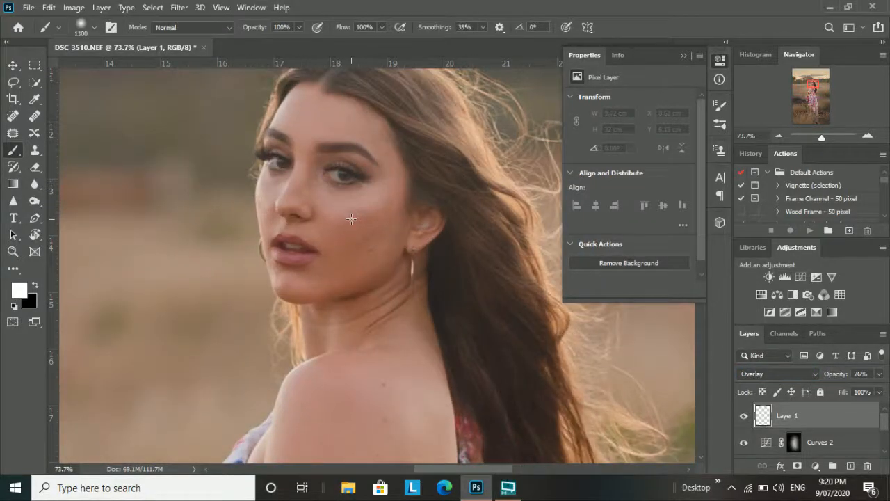
left_click(351, 219)
key("ctrl+z")
scroll(354, 209, "down", 8)
left_click(360, 215)
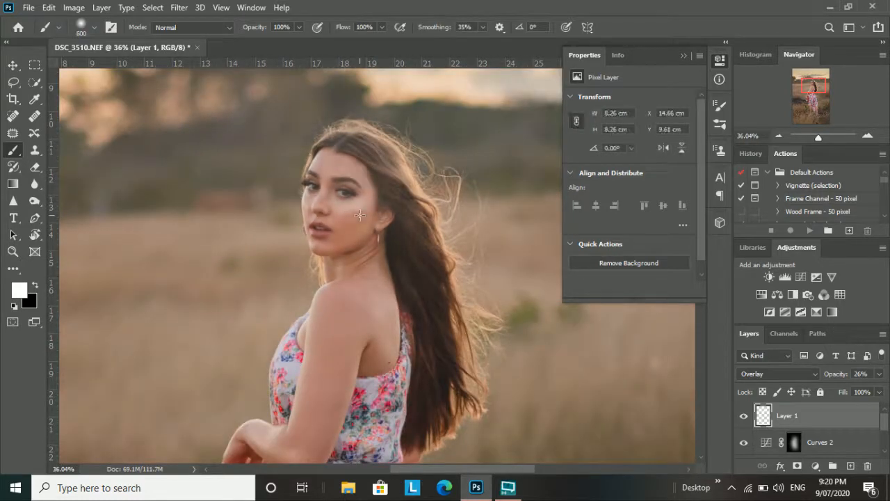
key("ctrl+z")
- Brighten the woman's face with a soft white 500-pixel brush and lower the Overlay layer's opacity to 14%
left_click_drag(344, 197, 358, 228)
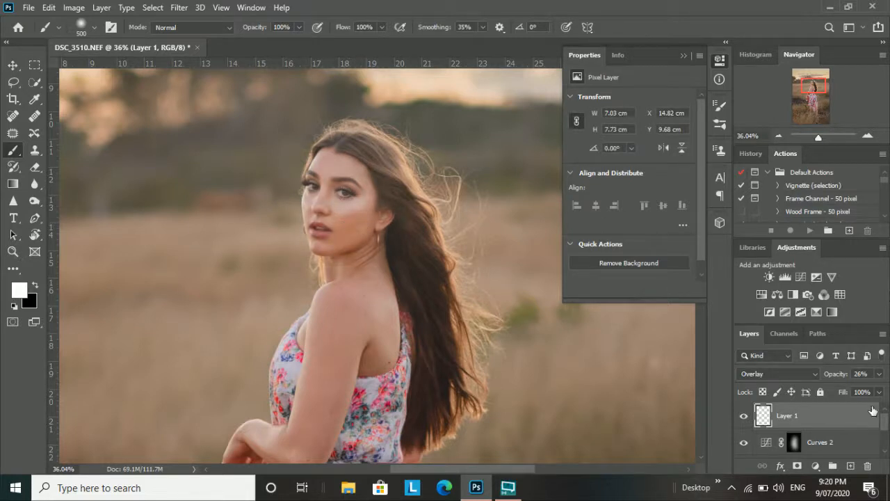
left_click(879, 374)
left_click_drag(829, 390, 829, 390)
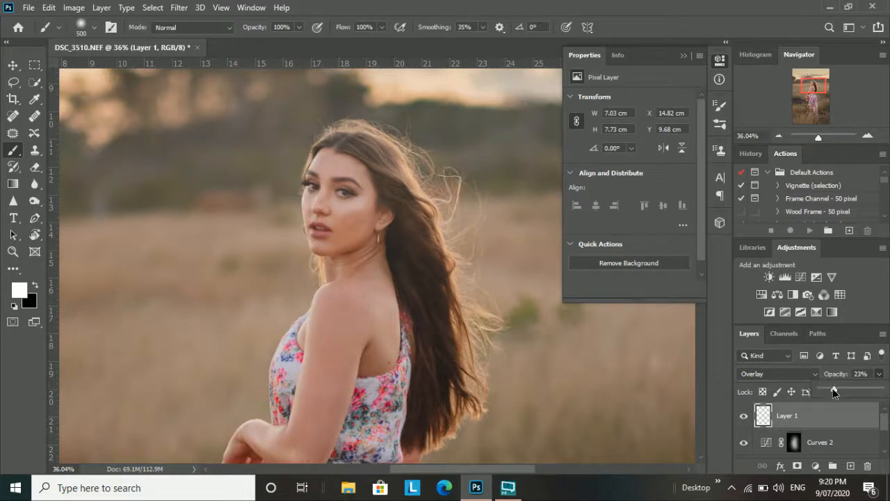
left_click(343, 186)
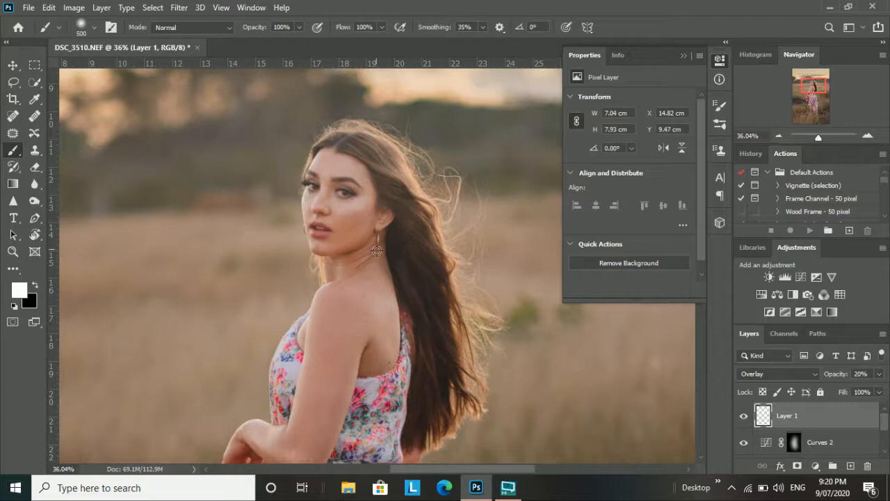
scroll(397, 254, "down", 5)
scroll(428, 258, "down", 2)
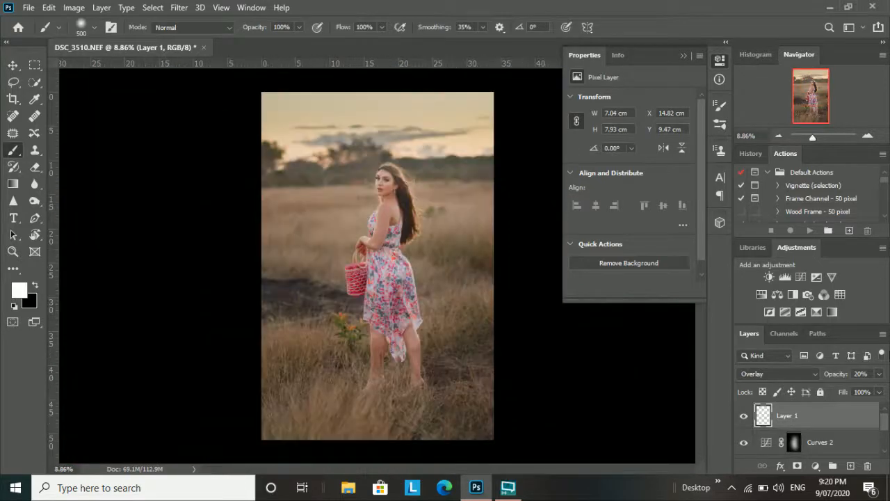
left_click(879, 373)
left_click_drag(830, 392, 829, 393)
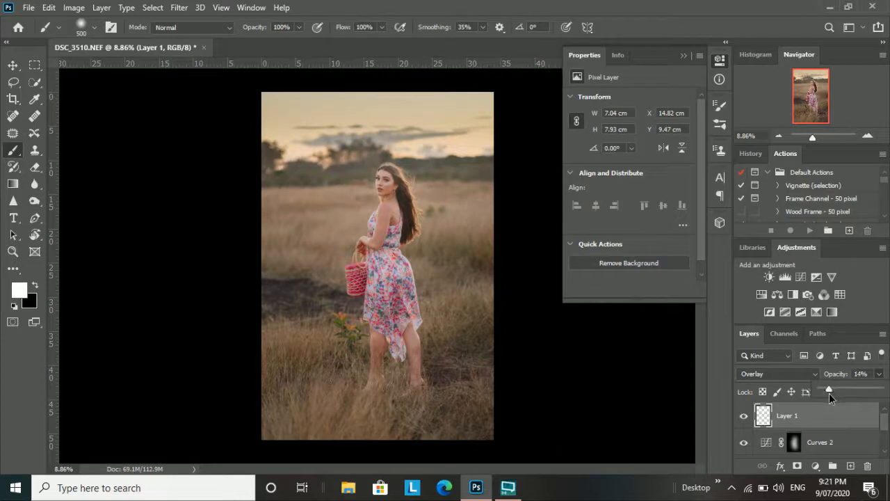
- Add a Color Lookup adjustment layer and start loading a 3D LUT file
left_click(840, 297)
left_click(840, 295)
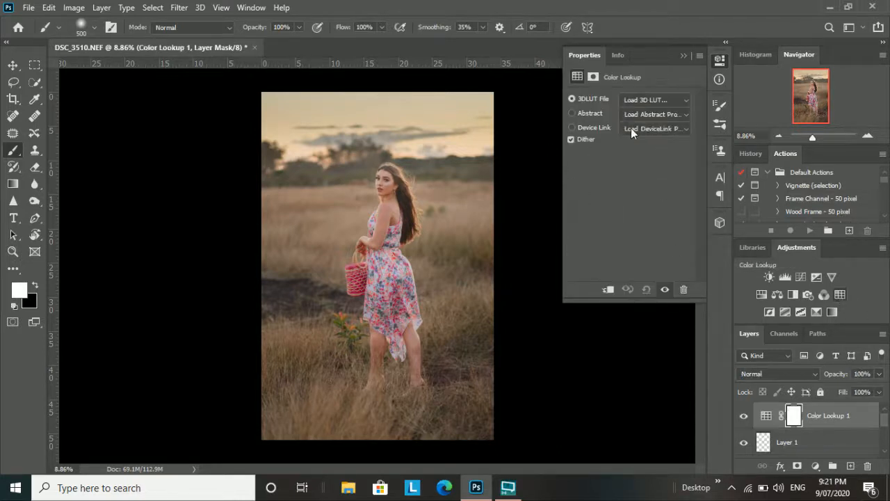
left_click(650, 100)
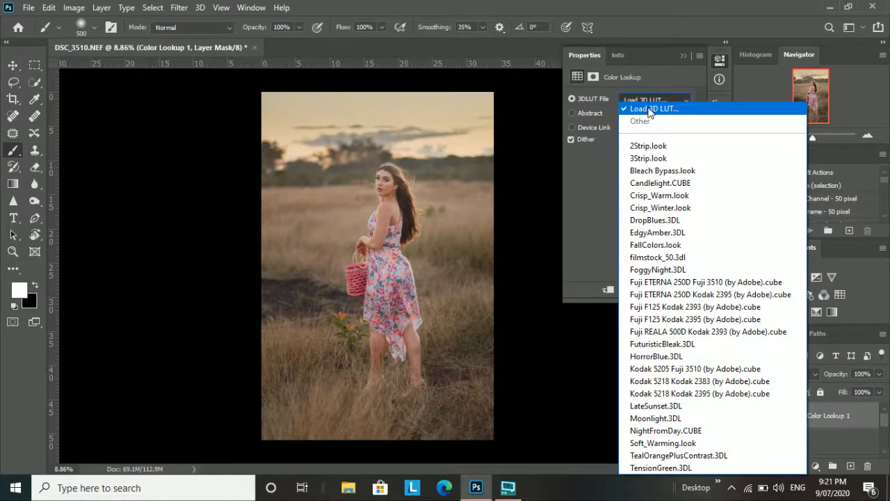
left_click(648, 108)
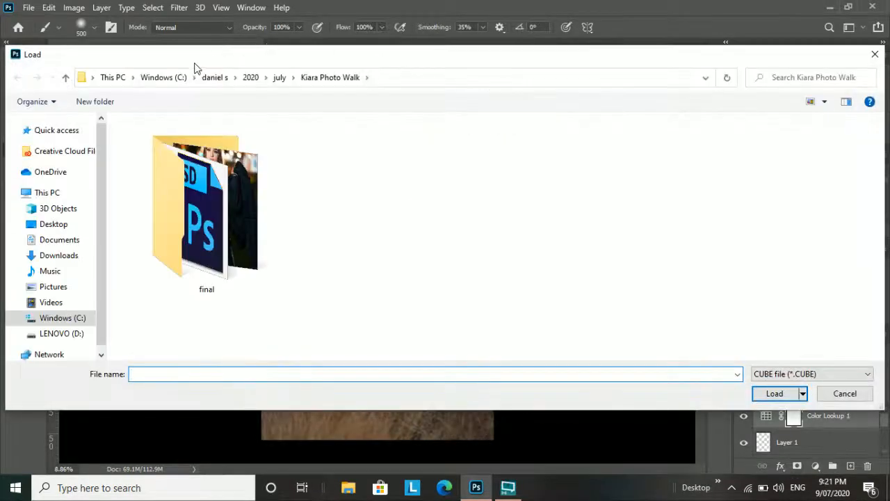
- Browse through "photography stuffs" and "actions etc" to the "Lutify.me Free 3D LUTs Package" folder
left_click(215, 78)
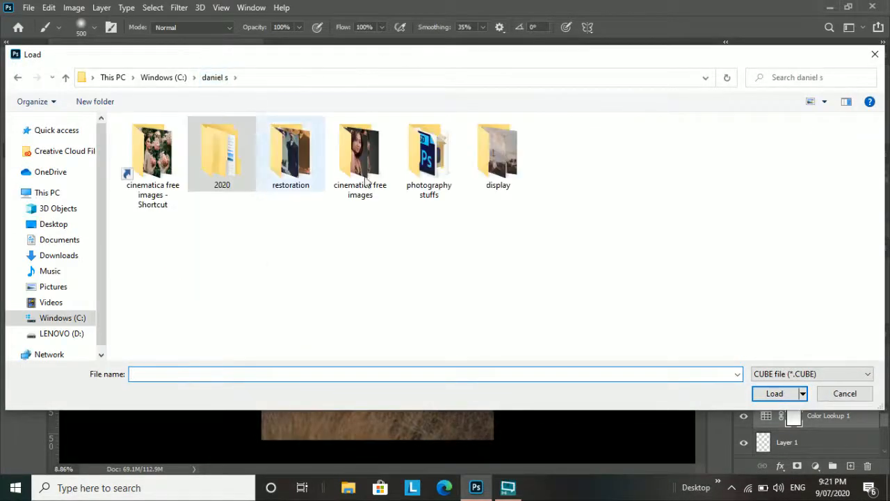
double_click(429, 174)
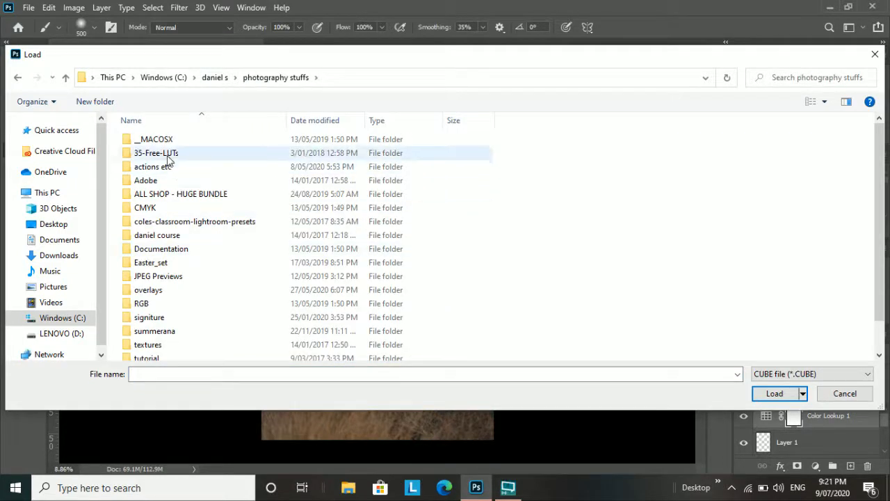
double_click(152, 167)
scroll(175, 212, "down", 3)
scroll(174, 212, "down", 13)
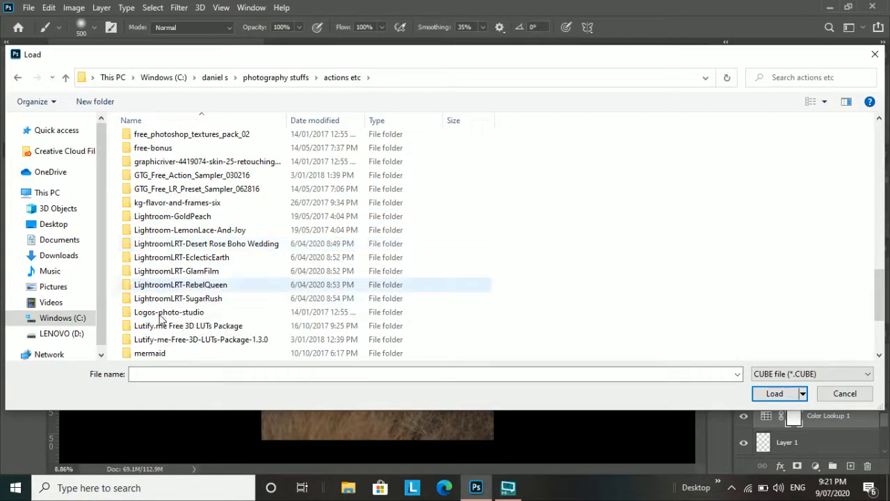
scroll(161, 319, "down", 2)
double_click(142, 241)
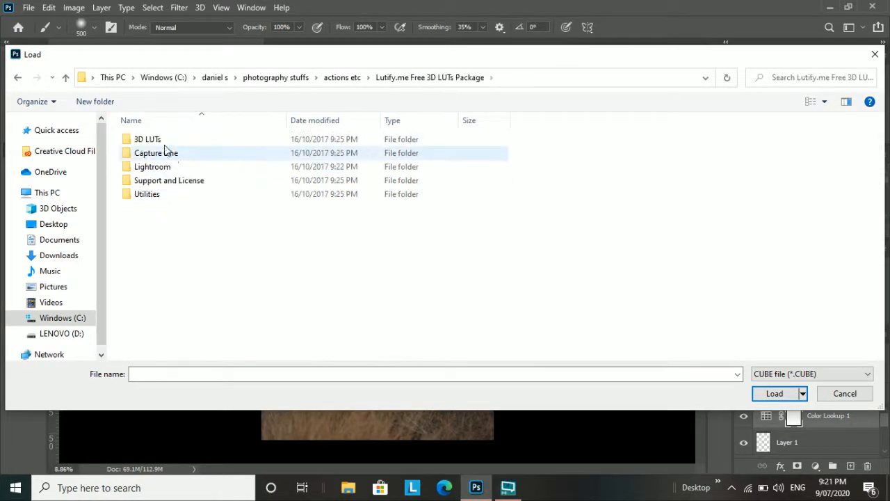
- Load "Hilutite - Rec709.cube" from the package's 3D LUTs, Color Grading LUTs, Standard (Rec709 and DCI P3) LUTs folder
double_click(163, 139)
left_click(159, 142)
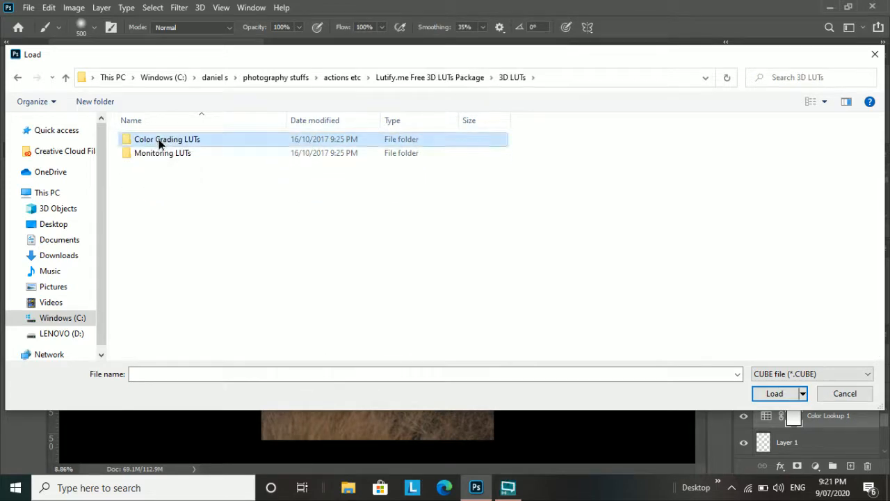
double_click(159, 141)
double_click(167, 169)
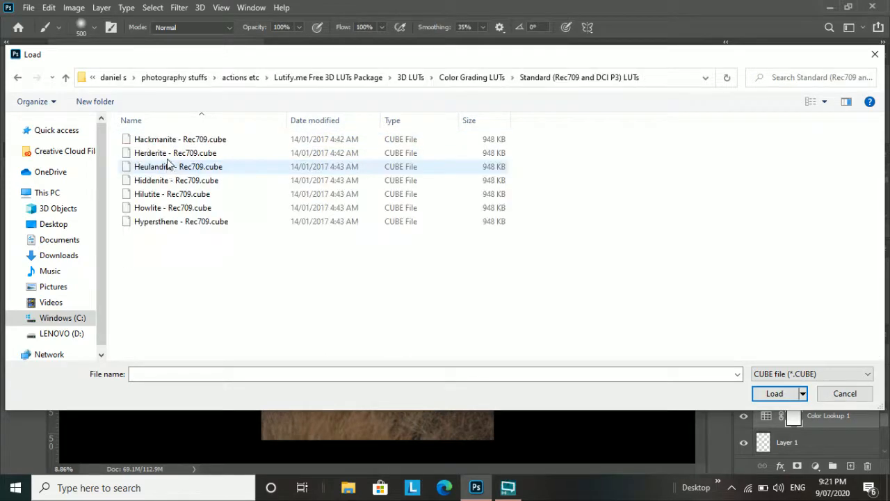
double_click(160, 194)
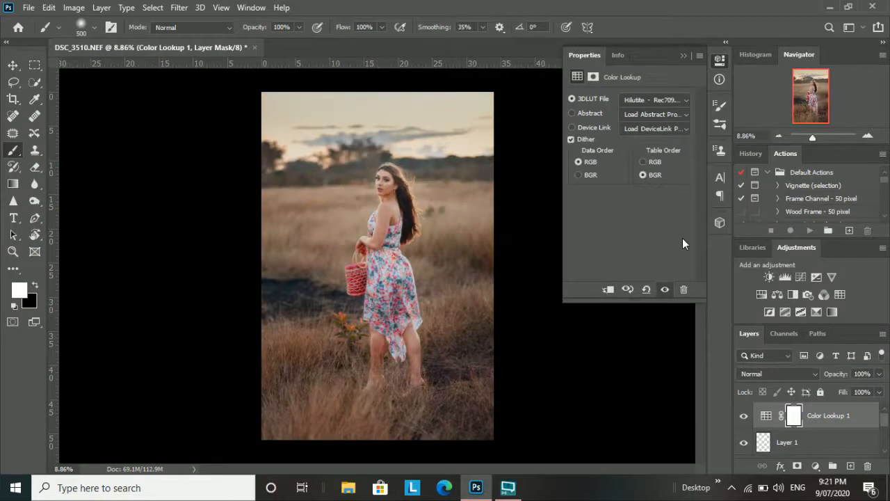
- Compare the photo with and without the Color Lookup layer and set its blend mode to Soft Light
left_click(743, 415)
left_click(743, 416)
left_click(743, 415)
left_click(742, 415)
left_click(788, 375)
left_click(772, 318)
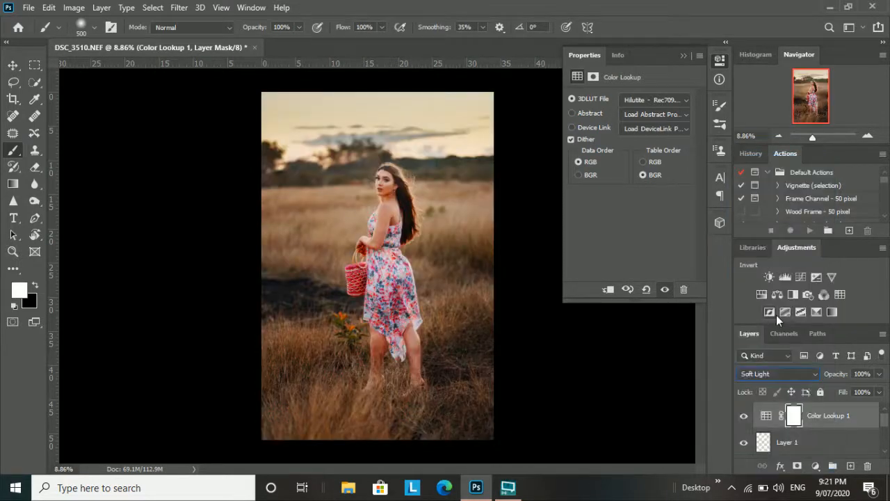
- Reduce the Color Lookup layer's opacity to 43% and compare the photo with and without it
left_click(879, 374)
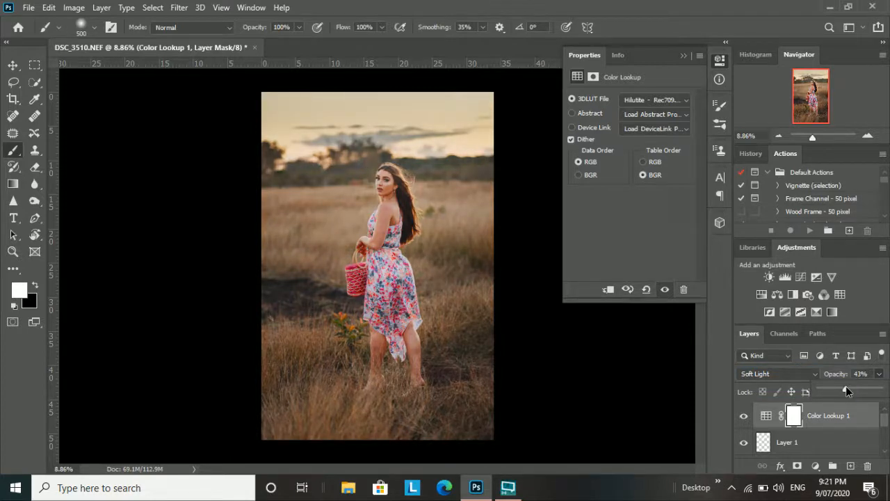
left_click(742, 419)
left_click(743, 418)
left_click(880, 375)
- Add a Black & White adjustment layer with Reds 61, Yellows -4, Greens 7 and Cyans 24
left_click(790, 295)
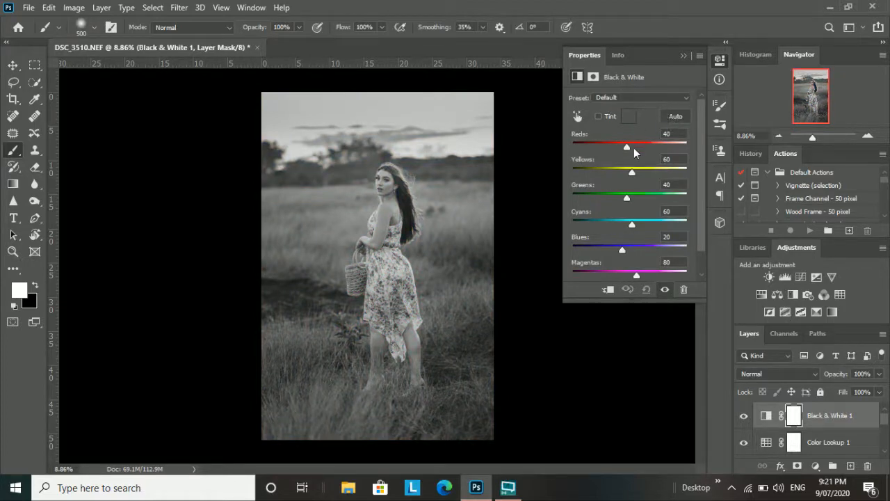
left_click_drag(631, 143, 618, 171)
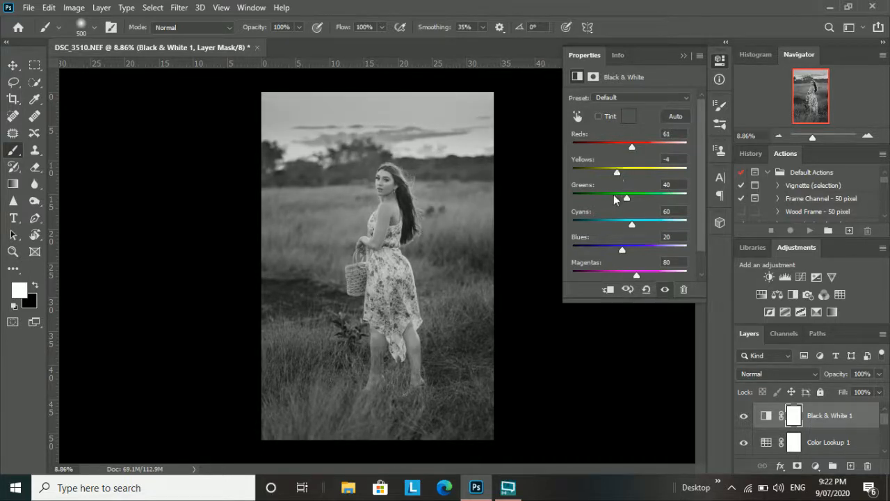
left_click_drag(619, 194, 623, 224)
- Set the Black & White layer to Soft Light at 16% opacity, comparing the photo with and without it
left_click(790, 374)
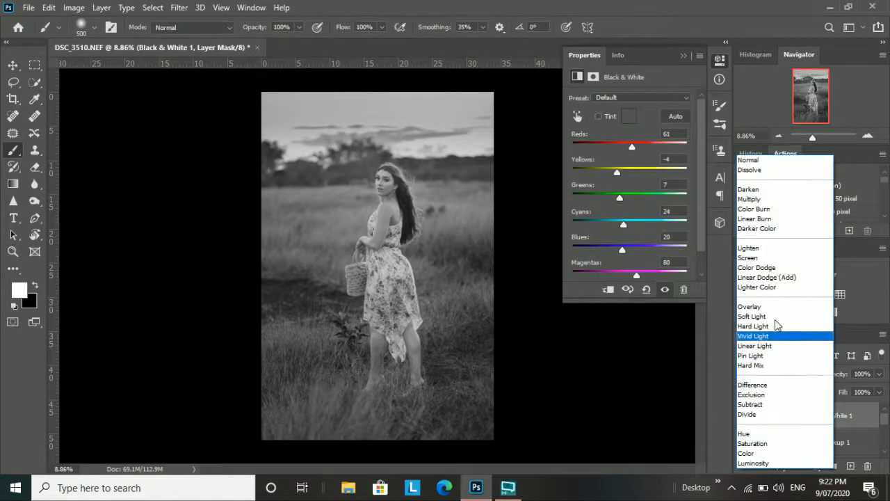
left_click(774, 320)
left_click(880, 374)
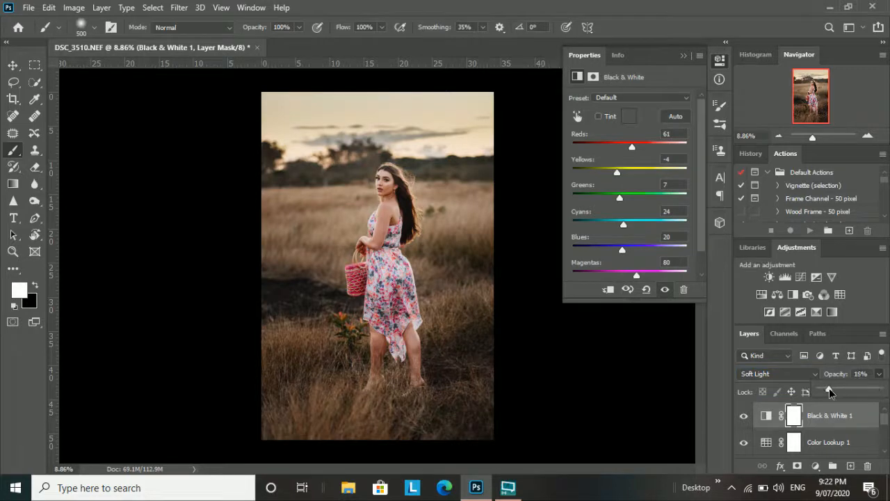
left_click_drag(829, 389, 833, 388)
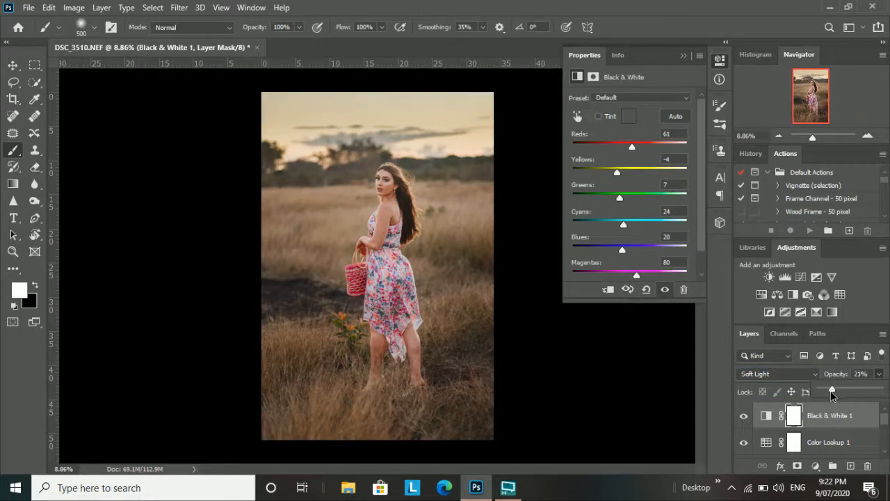
left_click(745, 416)
left_click(744, 416)
scroll(369, 244, "down", 3)
scroll(369, 230, "up", 2)
scroll(405, 161, "up", 3)
scroll(403, 159, "down", 4)
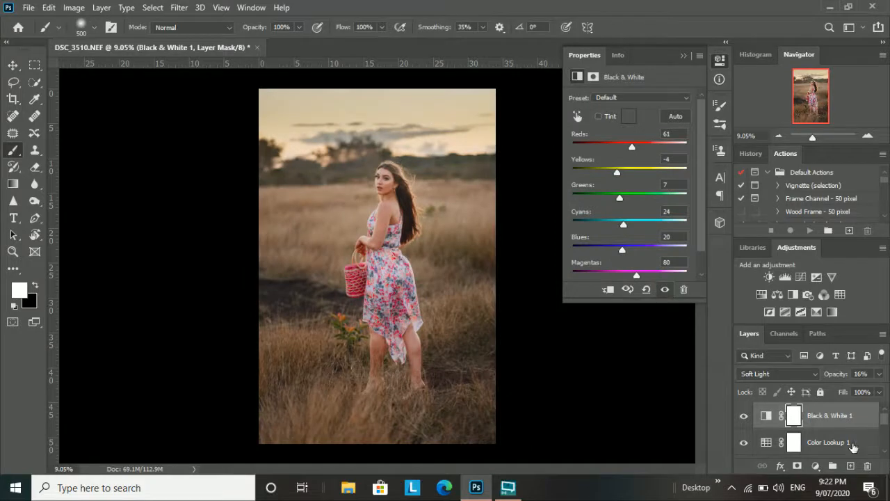
- Adjust the opacity of the Curves 1 layer above the Background
scroll(855, 439, "down", 2)
left_click(823, 419)
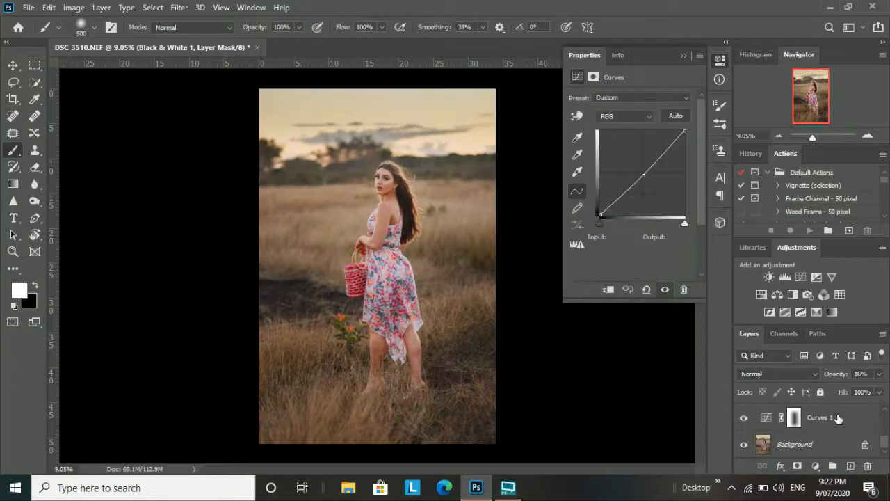
left_click(878, 375)
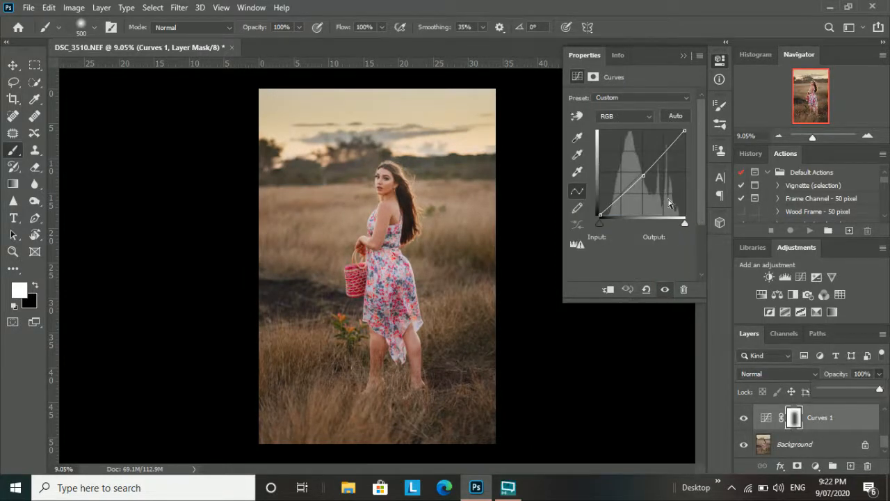
left_click(861, 389)
scroll(860, 433, "up", 1)
- Reduce the Curves 2 layer's opacity to 28%
left_click(817, 421)
left_click(879, 375)
left_click(864, 390)
left_click_drag(855, 390, 811, 394)
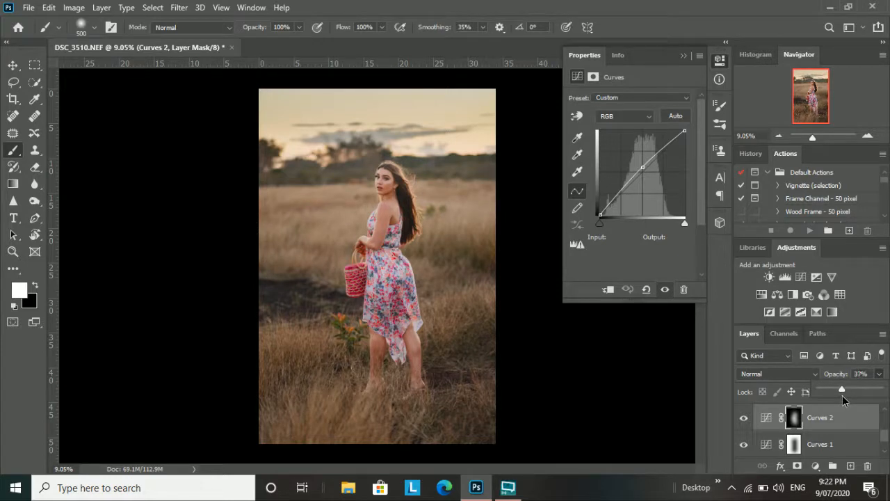
left_click_drag(838, 394, 834, 394)
- Compare the photo with and without Layer 1 and set that layer's opacity to 14%
left_click(884, 435)
left_click_drag(884, 435, 884, 431)
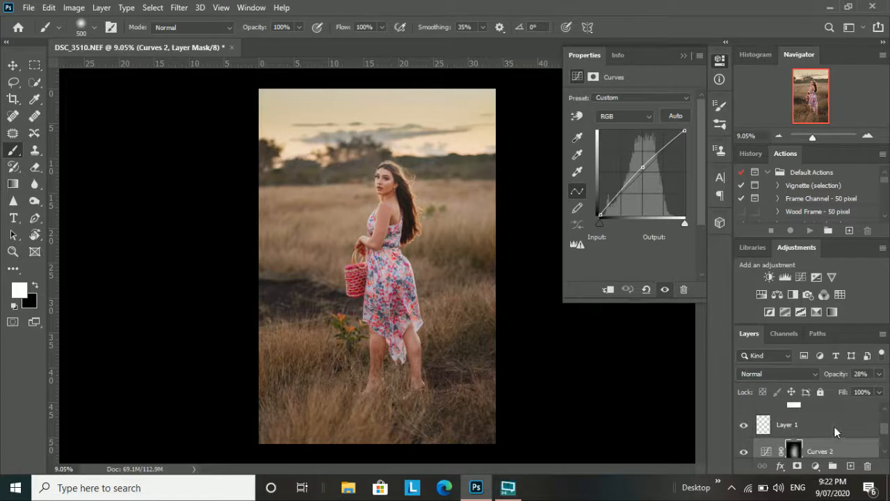
left_click(742, 425)
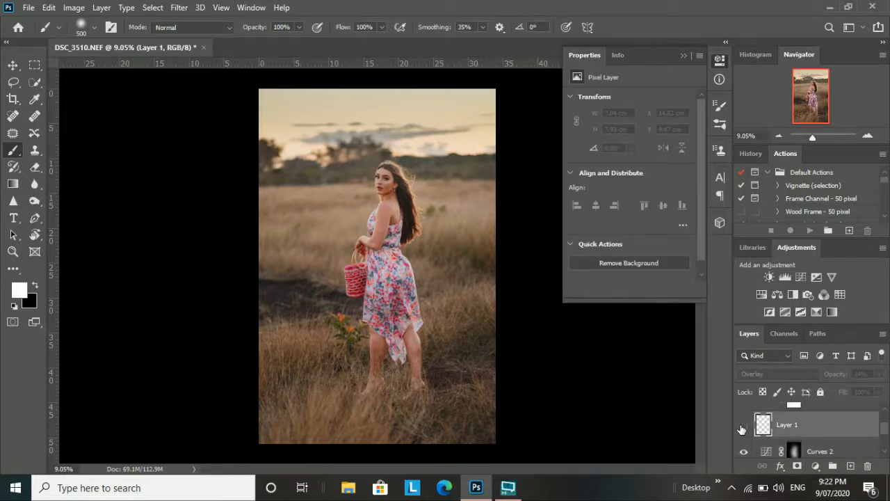
left_click(878, 375)
left_click_drag(828, 389, 827, 389)
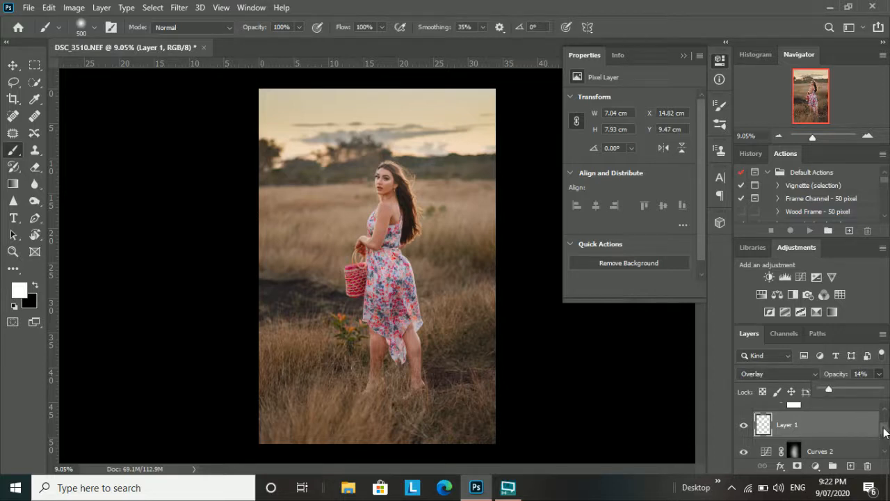
- Crop the photo tighter around the woman at the 4016 by 6016 ratio, rotating it slightly, to about 30.12 × 45.11 cm
left_click_drag(884, 428, 884, 418)
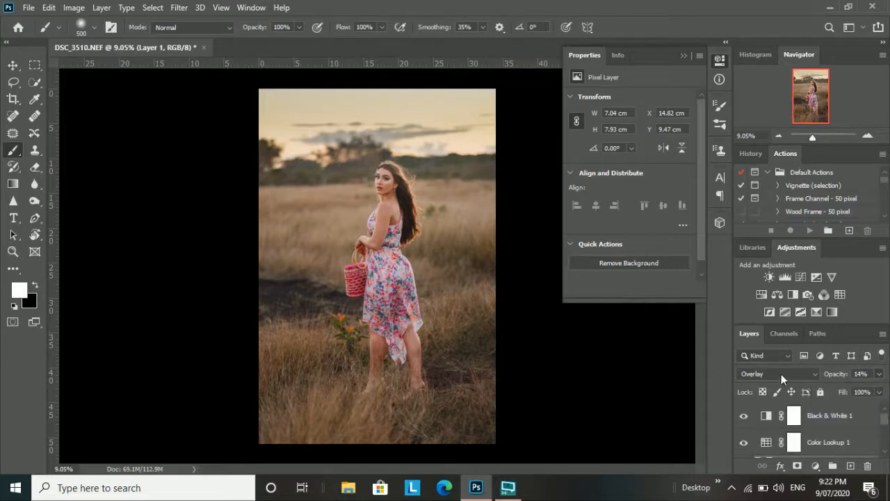
left_click(12, 98)
left_click_drag(261, 91, 267, 93)
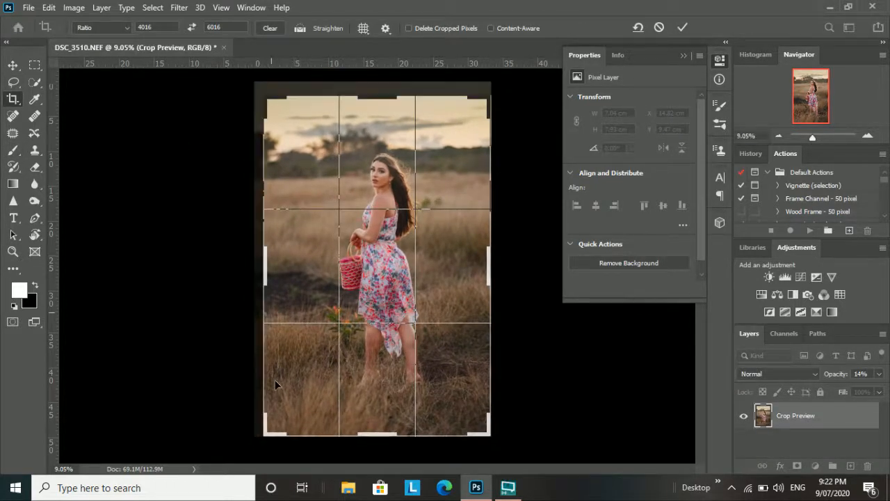
left_click_drag(265, 434, 276, 435)
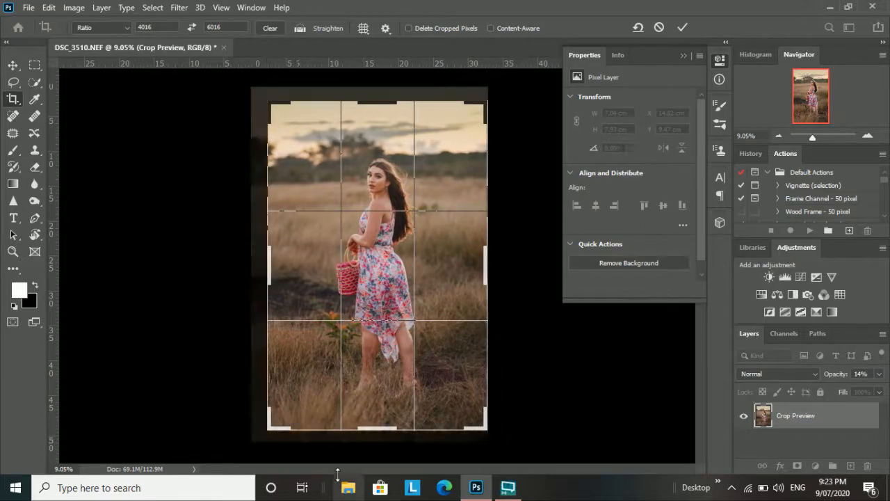
left_click_drag(351, 444, 345, 445)
left_click_drag(265, 101, 270, 105)
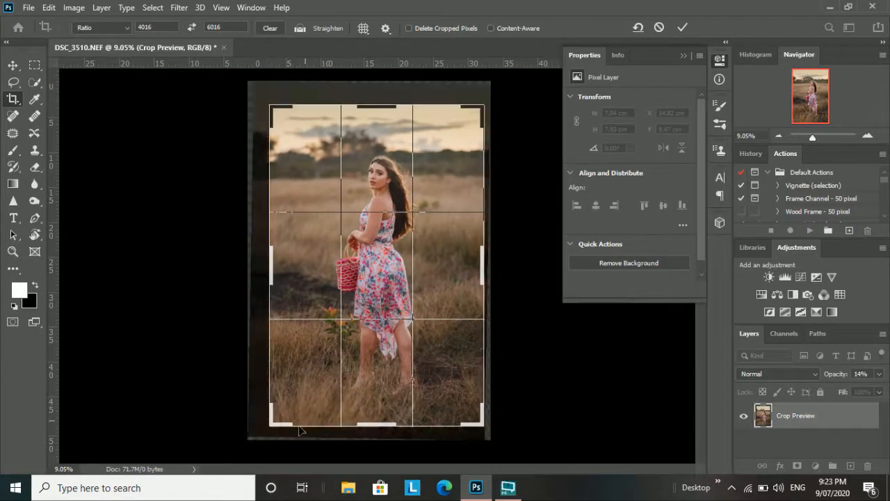
left_click_drag(271, 423, 275, 420)
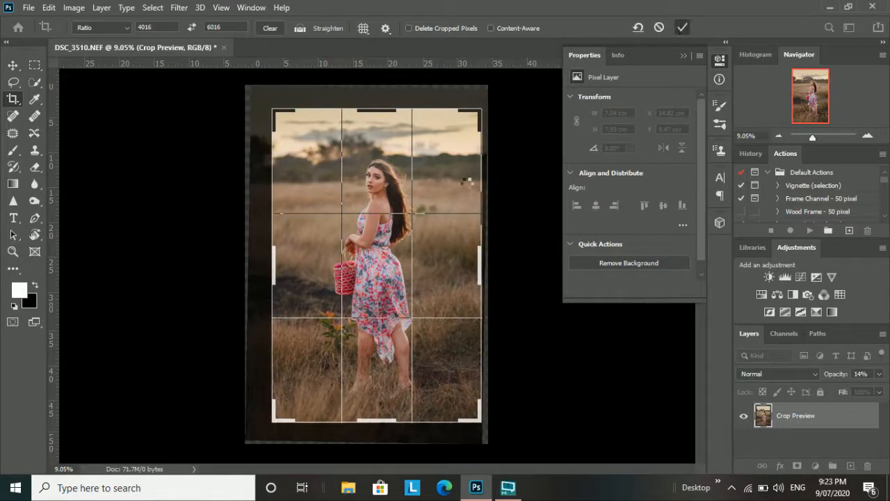
key("Return")
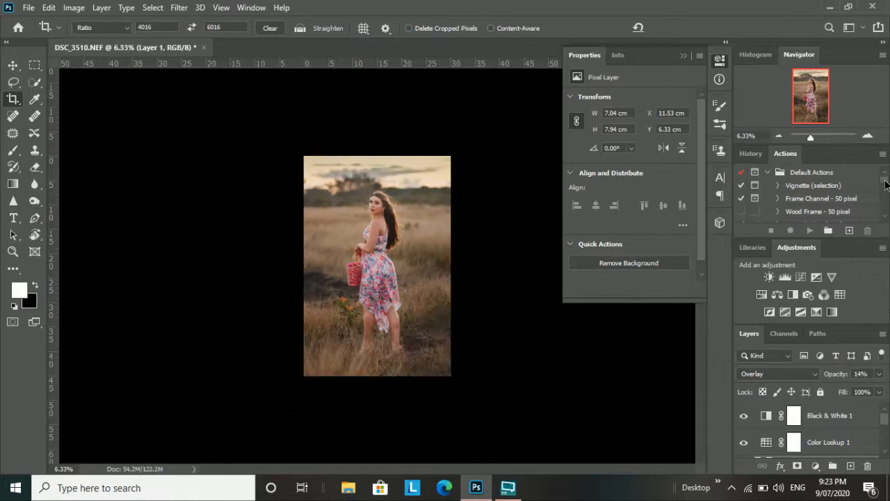
- Compare the edit with the original opened DSC_3510.NEF state in the history, and return to the cropped version
left_click(759, 153)
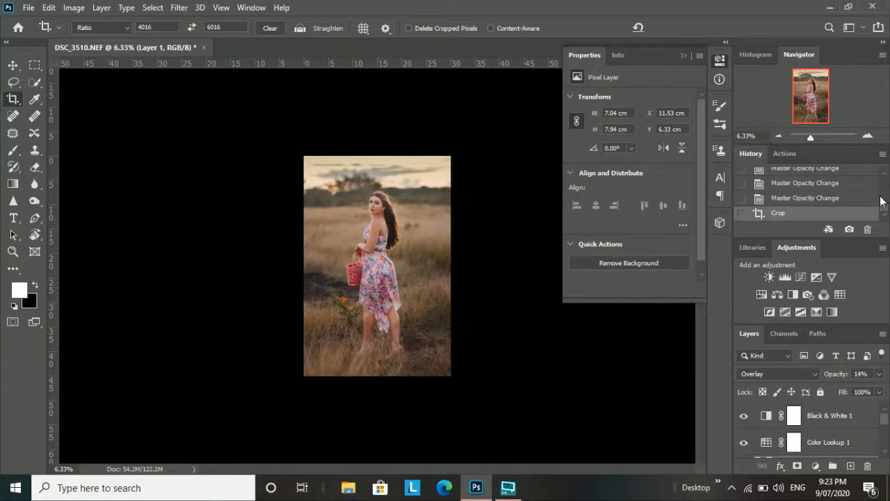
left_click_drag(885, 209, 885, 178)
left_click(792, 179)
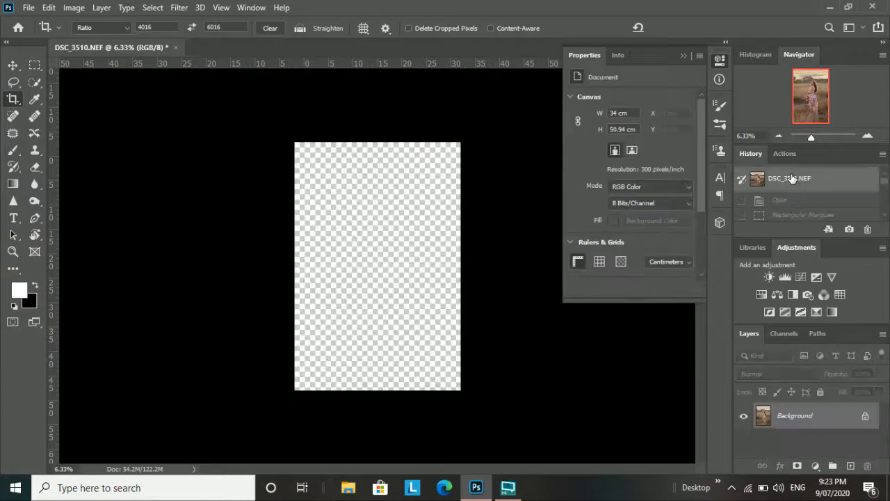
key("ctrl+z")
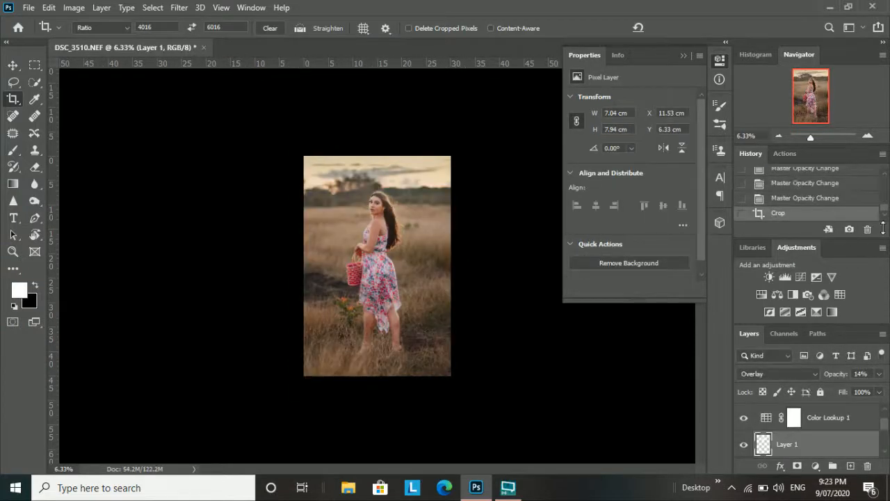
mouse_move(886, 209)
left_mouse_down()
mouse_move(885, 180)
mouse_move(886, 215)
left_mouse_up()
- Flatten all layers into a single background and inspect the woman's face and hair up close
left_click(101, 7)
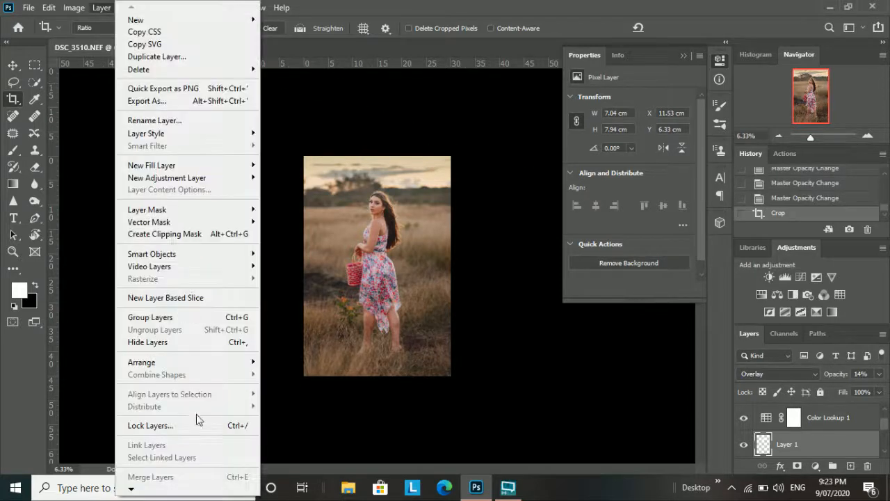
left_click(181, 479)
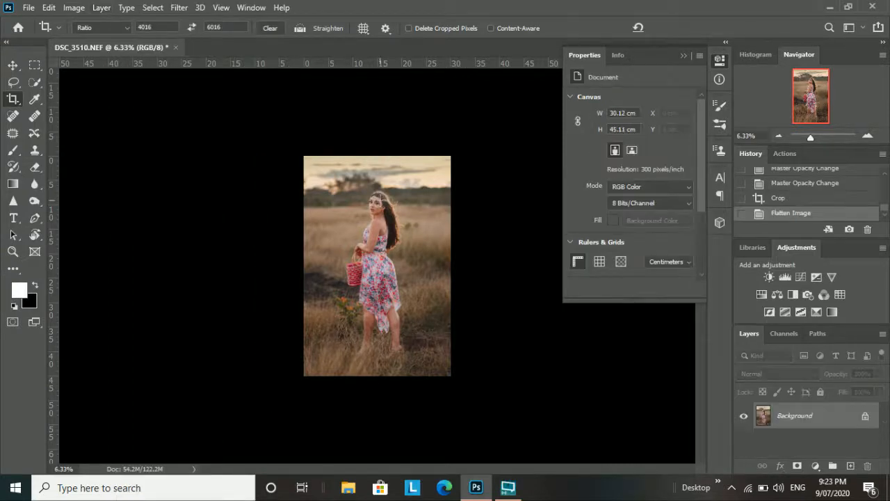
scroll(380, 198, "up", 5)
scroll(384, 170, "up", 5)
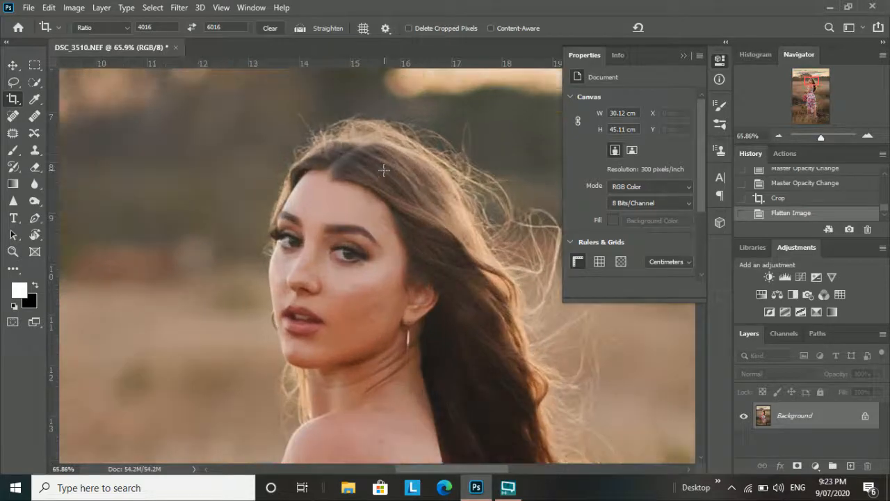
scroll(280, 154, "down", 2)
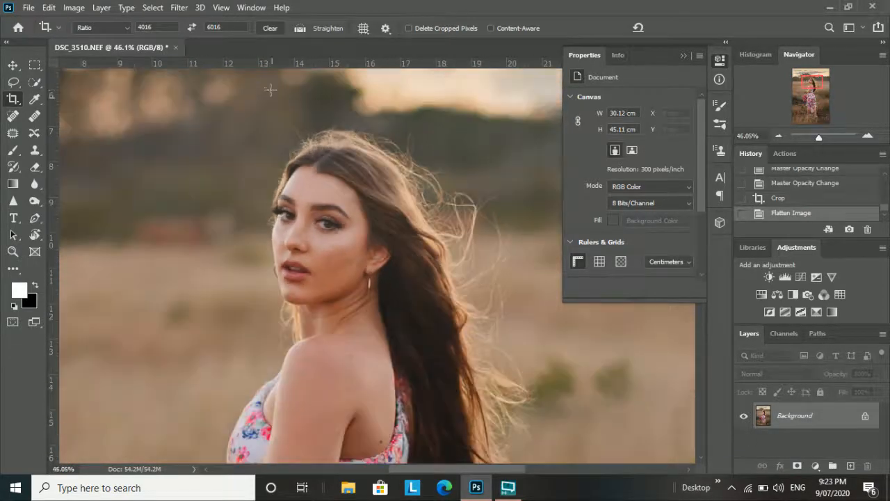
scroll(324, 149, "down", 5)
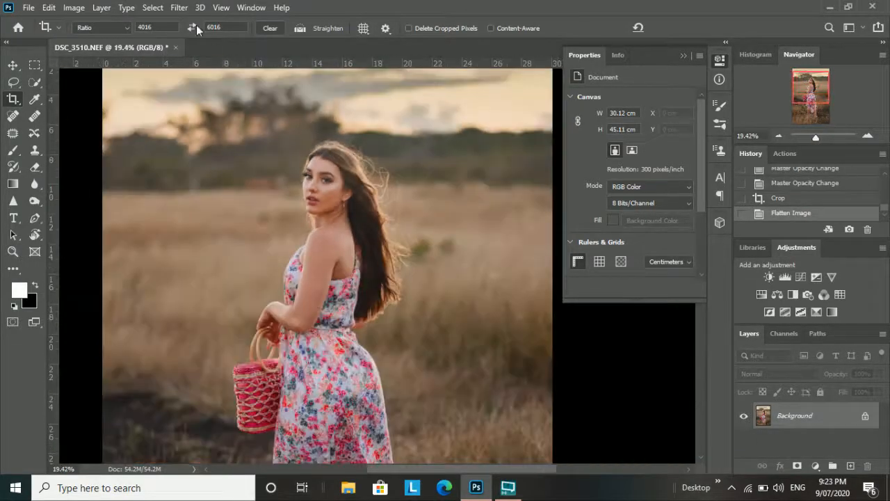
- Open the Camera Raw Filter on the flattened photo and set Temperature to +5 and Tint to +1
left_click(180, 8)
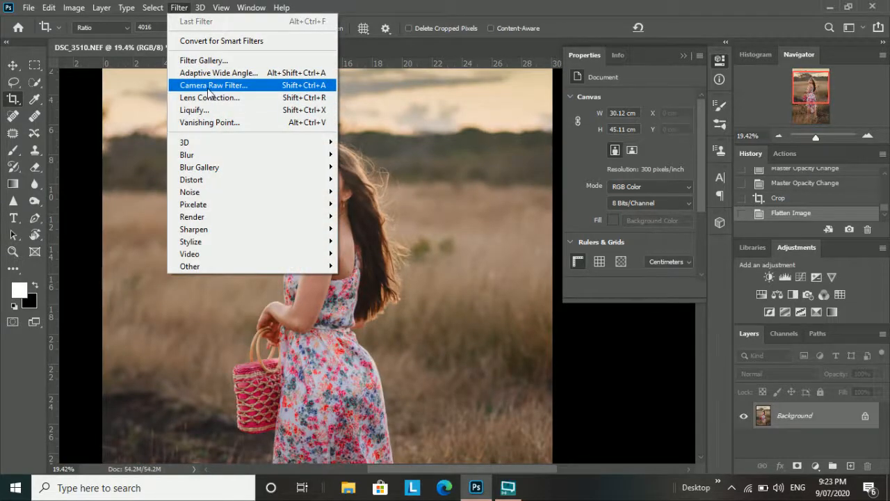
left_click(208, 88)
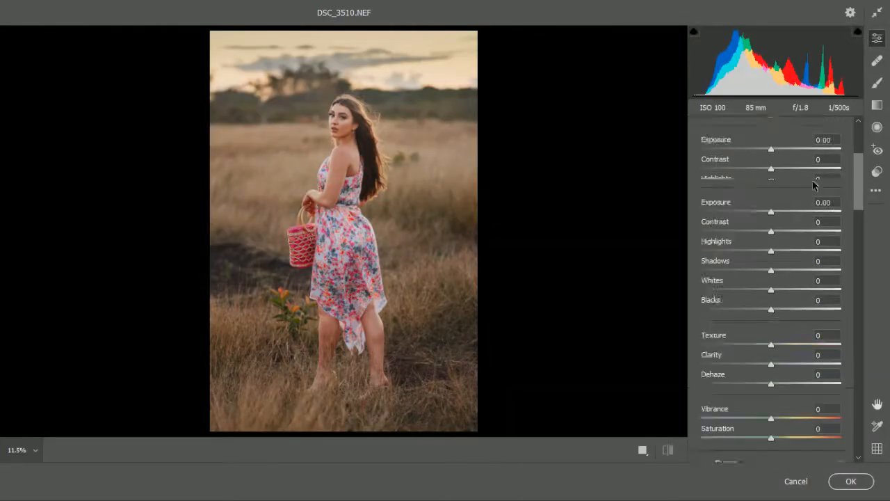
left_click_drag(772, 160, 776, 161)
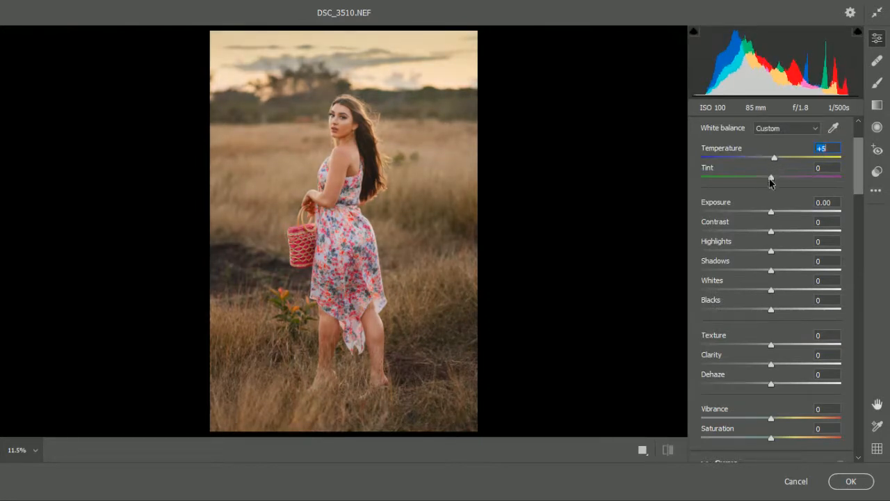
left_click_drag(771, 177, 771, 183)
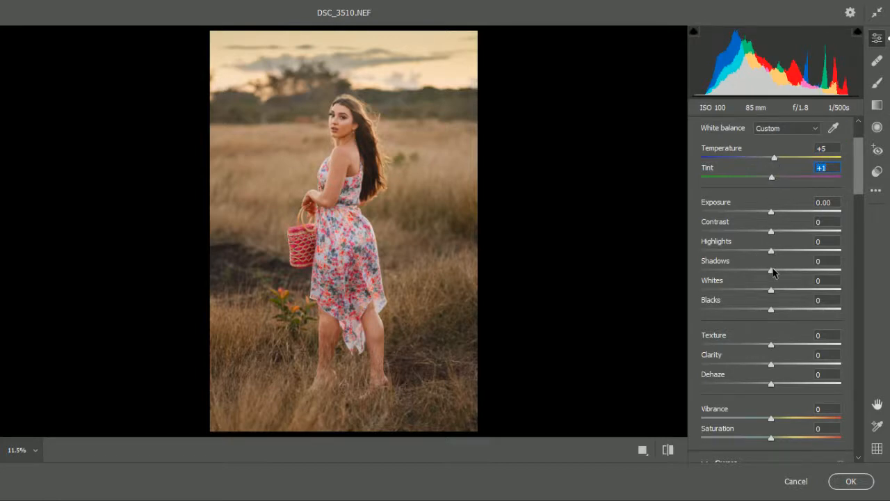
- In the Color Mixer, set Luminance to Oranges +5 and Yellows -7, and Hue to Reds +2 and Oranges +4
left_click_drag(855, 177, 845, 299)
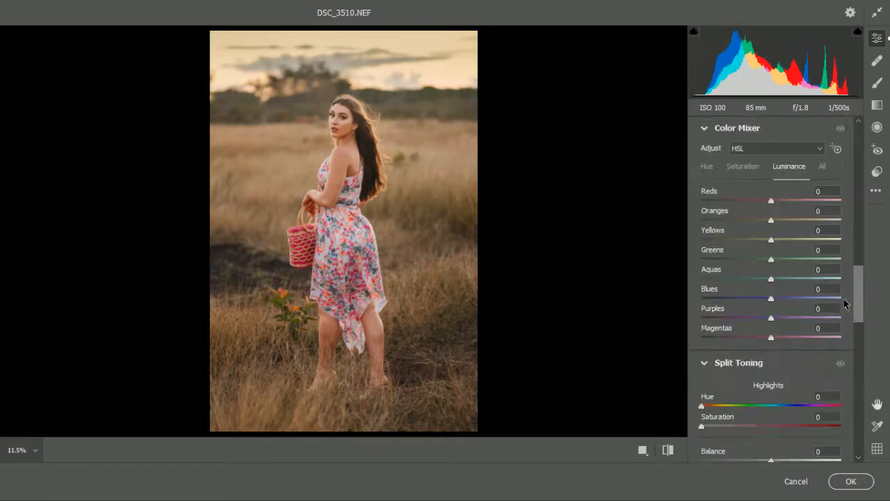
left_click_drag(771, 220, 768, 246)
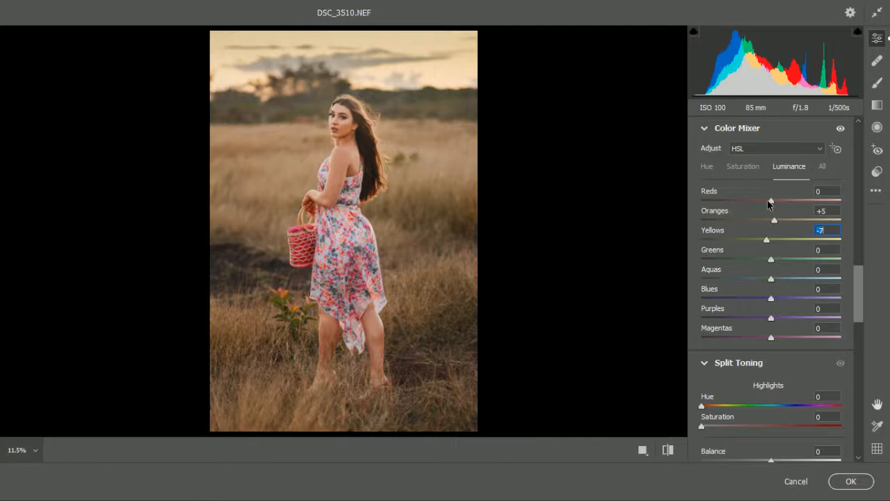
left_click(736, 169)
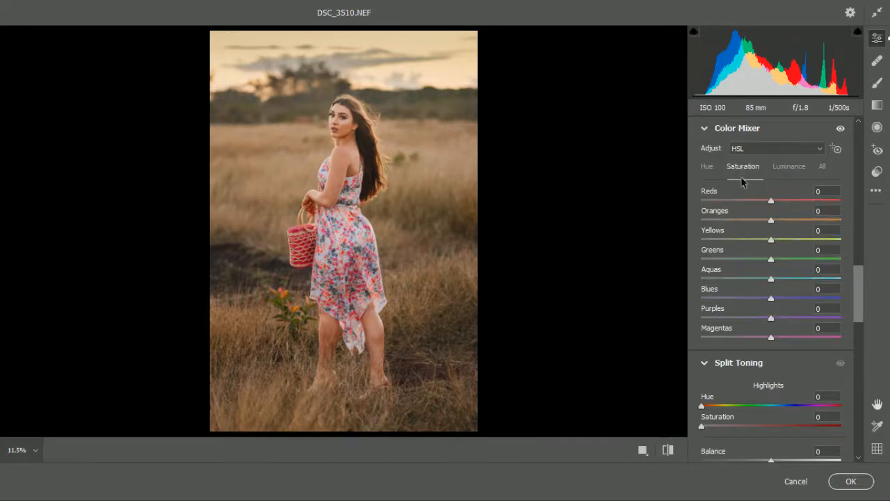
left_click(707, 169)
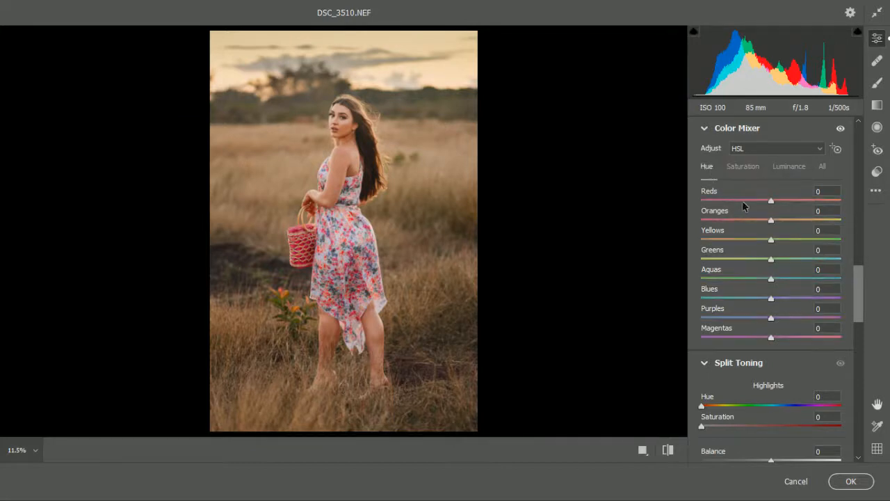
mouse_move(770, 222)
left_mouse_down()
mouse_move(781, 221)
mouse_move(761, 221)
mouse_move(772, 223)
left_mouse_up()
mouse_move(773, 225)
left_mouse_down()
mouse_move(754, 222)
mouse_move(777, 222)
left_mouse_up()
left_click_drag(772, 204, 772, 206)
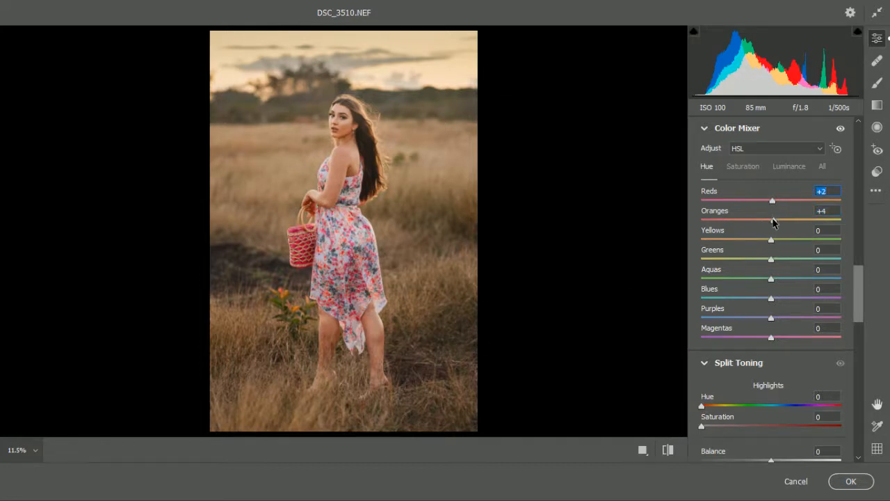
- In the Detail settings, set Sharpening to 64 with Masking at 86
left_click(340, 115)
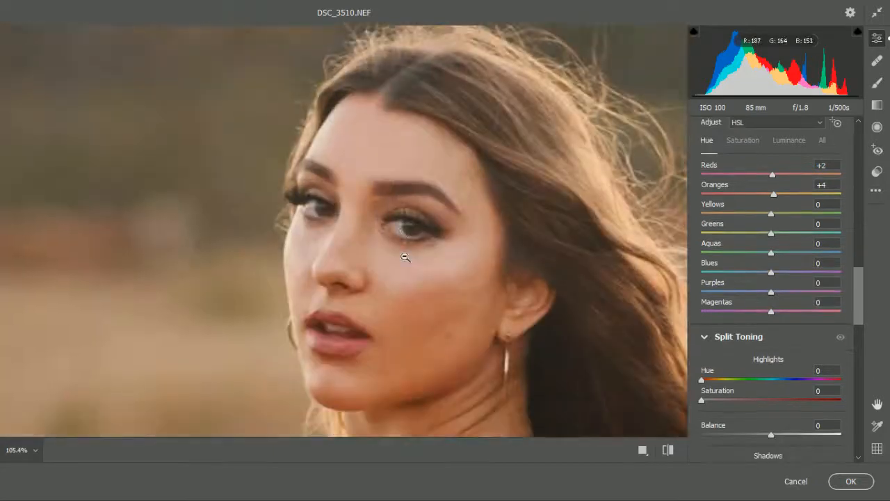
scroll(405, 258, "down", 2)
scroll(789, 185, "up", 1)
key("ctrl+0")
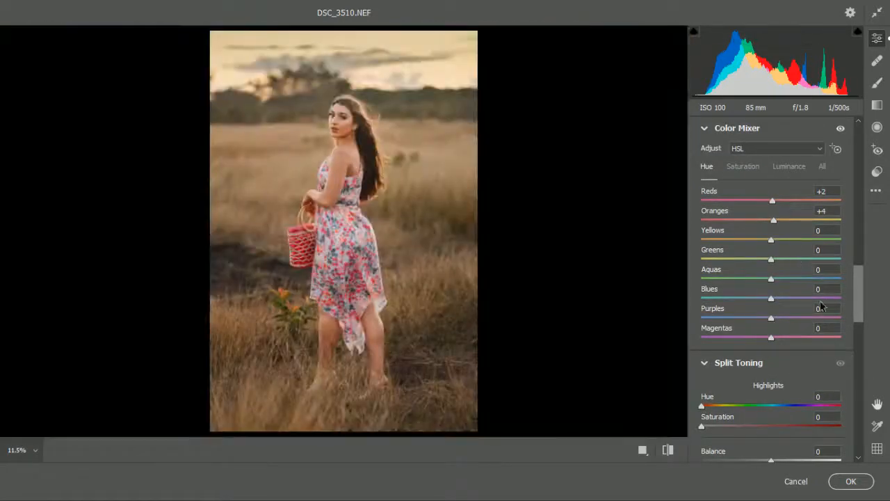
scroll(804, 374, "down", 10)
scroll(794, 342, "down", 4)
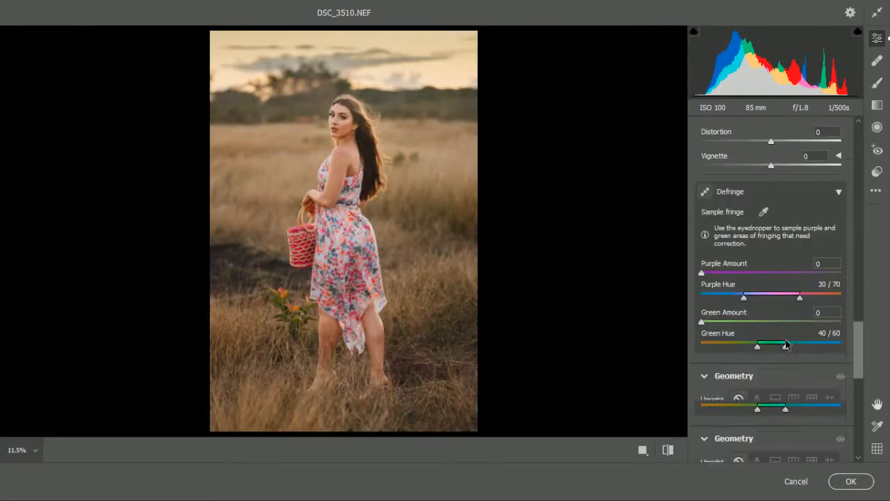
left_click_drag(855, 360, 848, 227)
left_click_drag(701, 304, 761, 308)
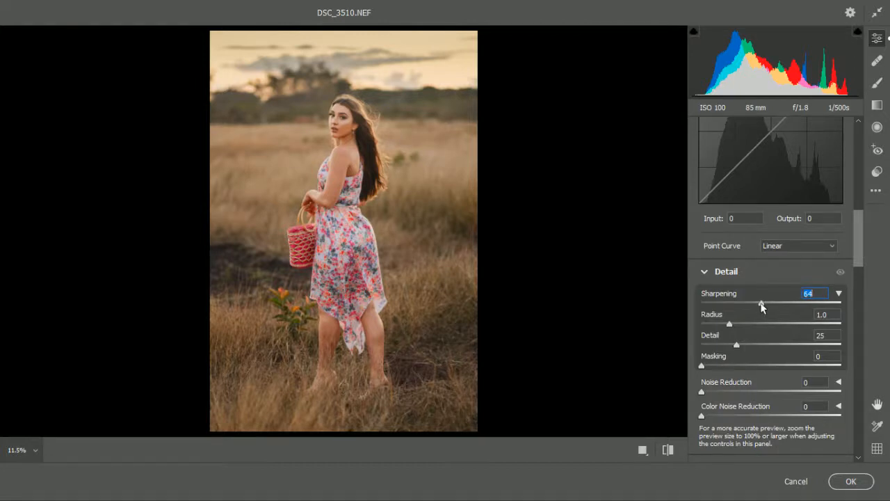
left_click_drag(702, 365, 822, 369)
key("alt")
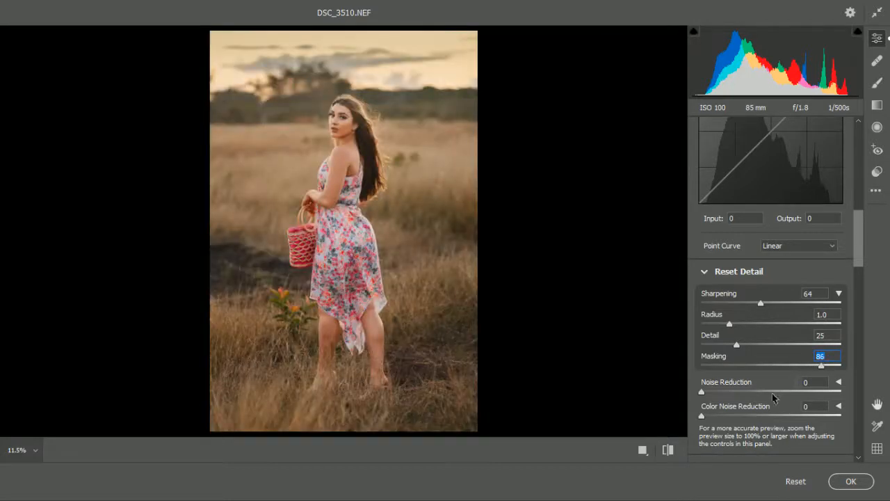
- Set Noise Reduction to 21 and Color Noise Reduction to 22, and apply the Camera Raw Filter
left_click(721, 390)
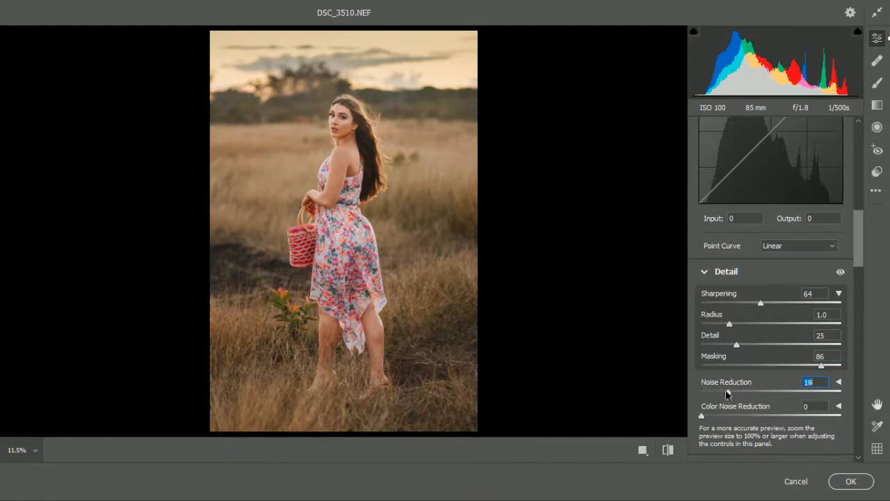
left_click(352, 111)
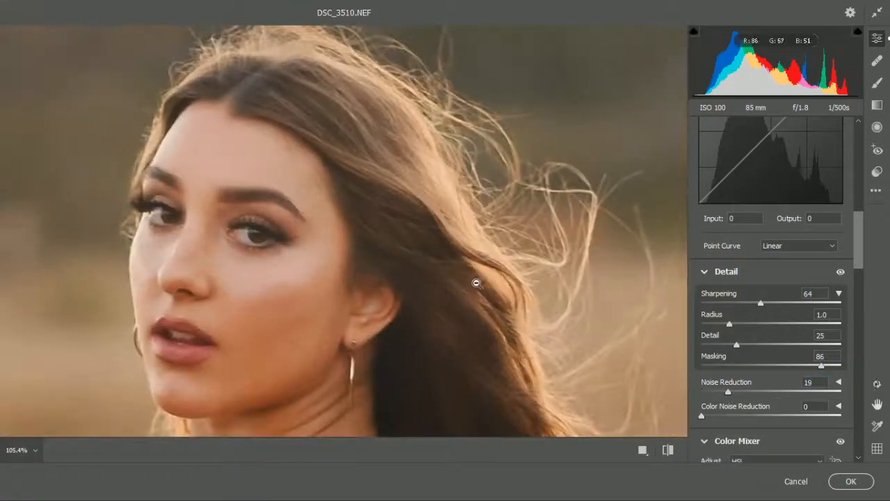
left_click(562, 295)
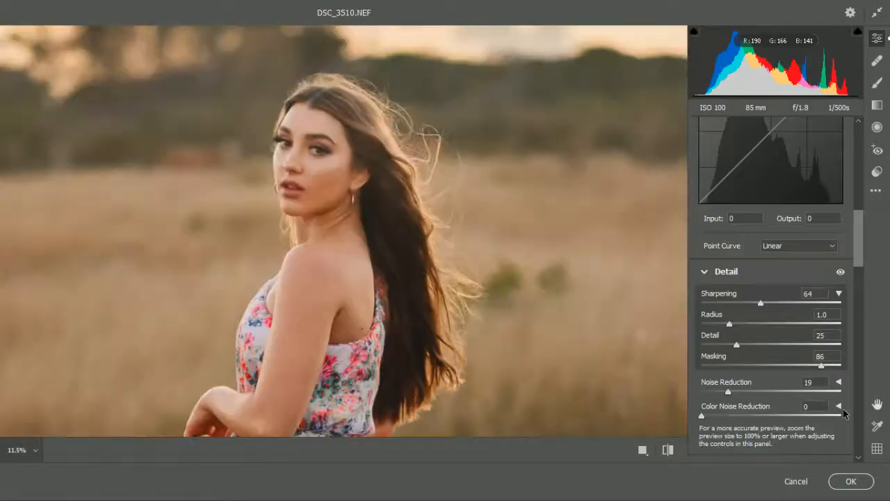
left_click_drag(722, 412, 731, 417)
left_click(730, 391)
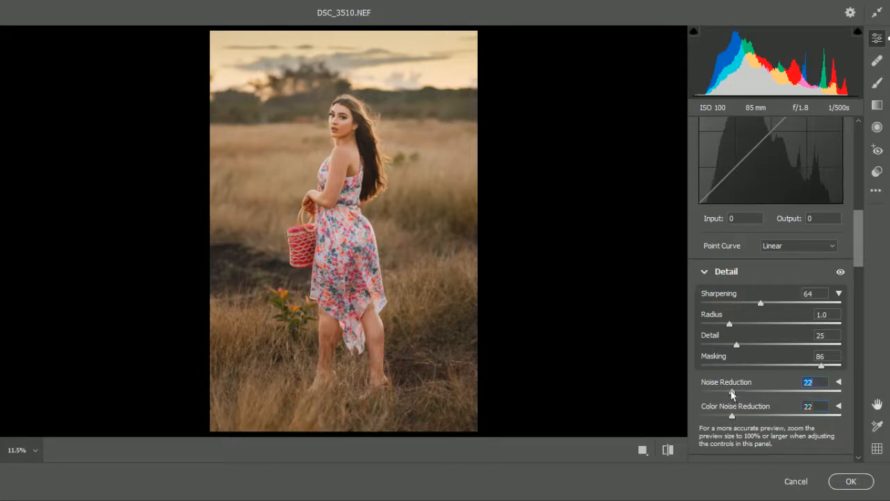
left_click_drag(382, 96, 396, 198)
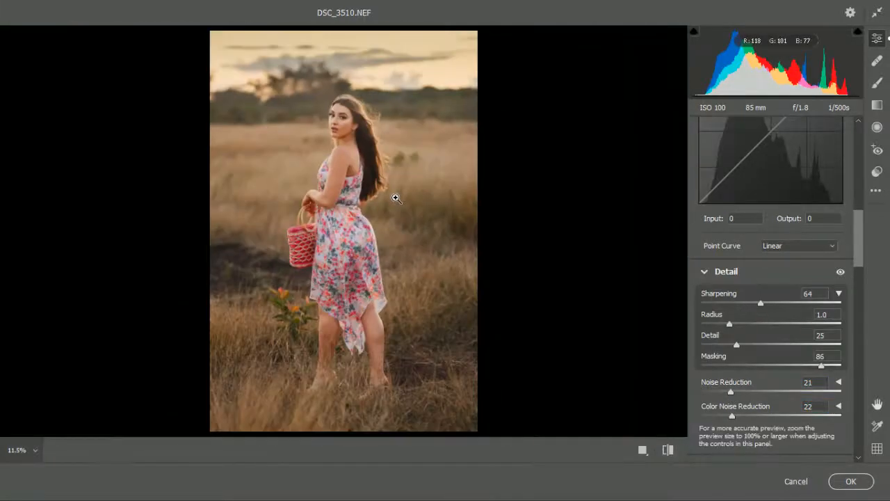
left_click(852, 482)
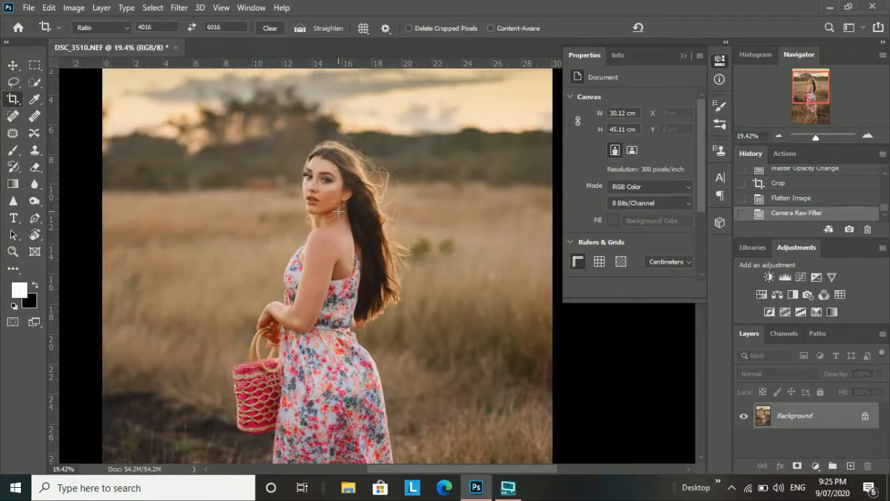
- Make a rectangular marquee selection around the woman, leaving a border inside the photo's edges, and feather it
scroll(338, 213, "down", 4)
scroll(403, 151, "up", 1)
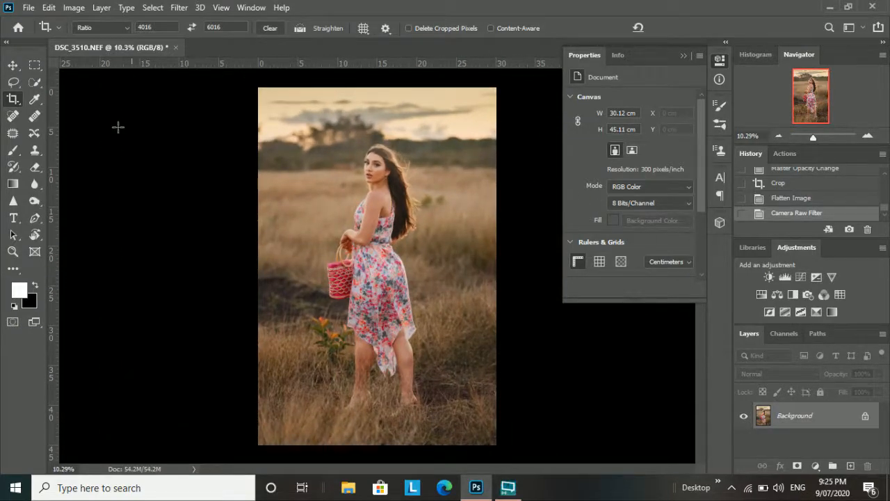
left_click(35, 66)
left_click_drag(297, 114, 466, 429)
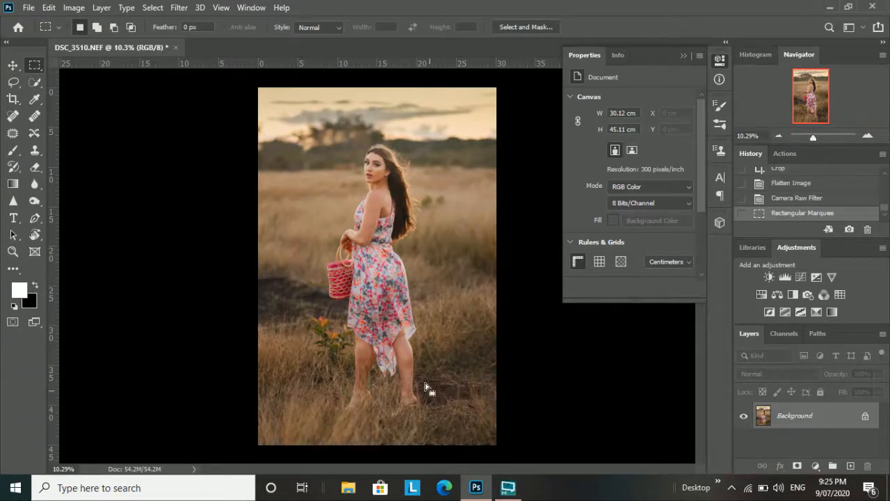
left_click_drag(423, 388, 423, 379)
right_click(422, 379)
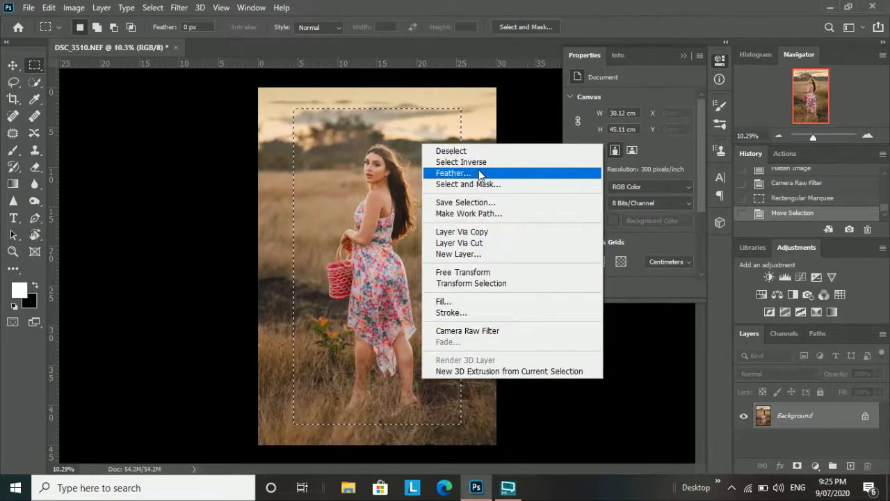
left_click(479, 172)
left_click(513, 165)
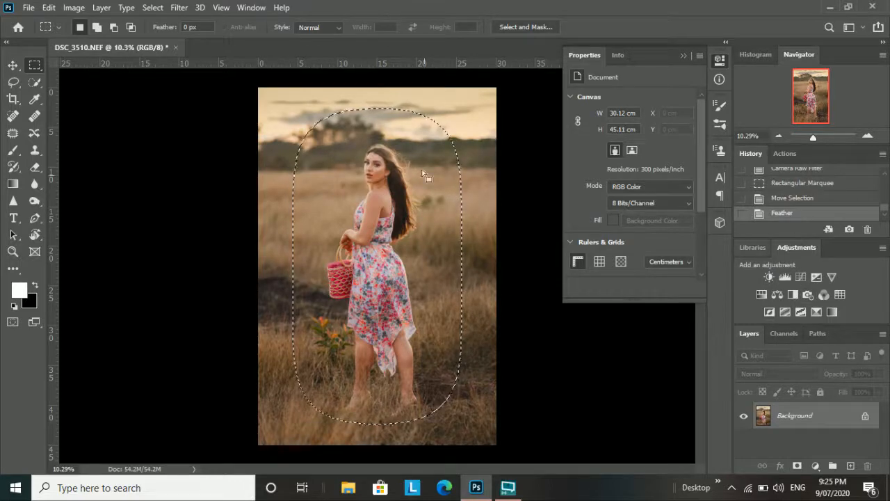
- Invert the feathered selection and add a Curves adjustment layer that darkens the photo's edges with a slightly lowered midtone point
right_click(422, 173)
left_click(455, 189)
left_click(800, 277)
left_click(640, 175)
left_click_drag(641, 175, 642, 173)
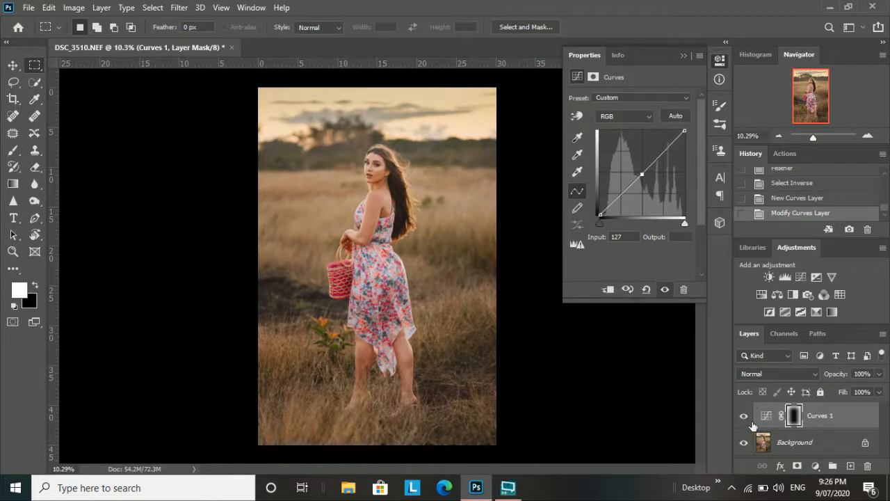
left_click_drag(643, 178, 641, 177)
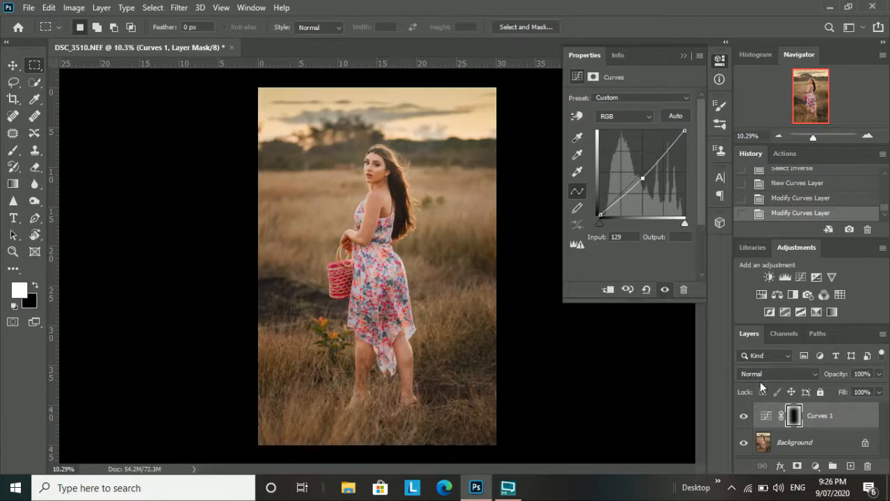
- Refine the edge-darkening curve's midtone point to input 125 after a before/after comparison, and flatten the image
left_click(745, 415)
left_click(745, 415)
left_click(745, 415)
left_click(745, 415)
left_click_drag(641, 178, 641, 178)
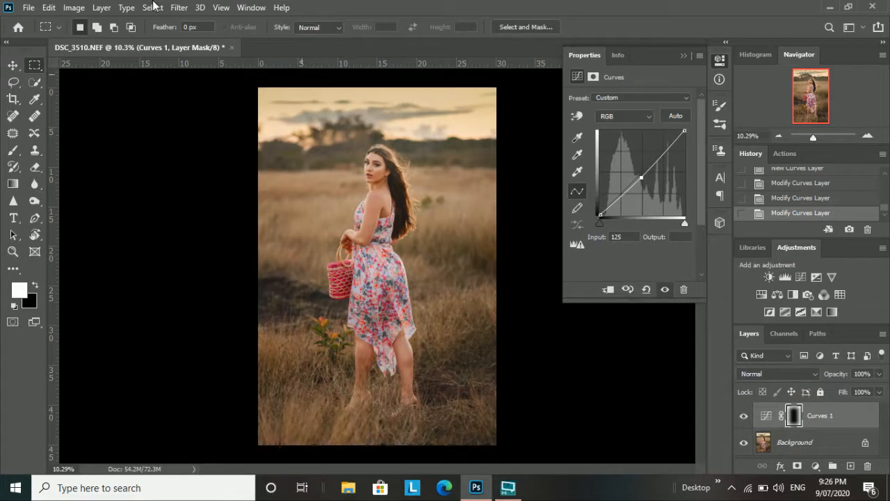
left_click(102, 7)
left_click(171, 478)
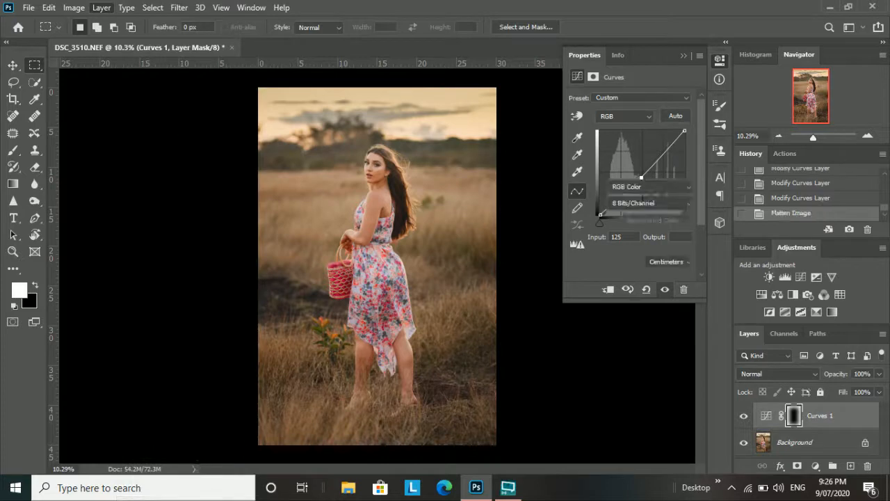
- Add a new empty layer and remove the blemish on the woman's lower cheek with the Spot Healing Brush
scroll(380, 145, "up", 10)
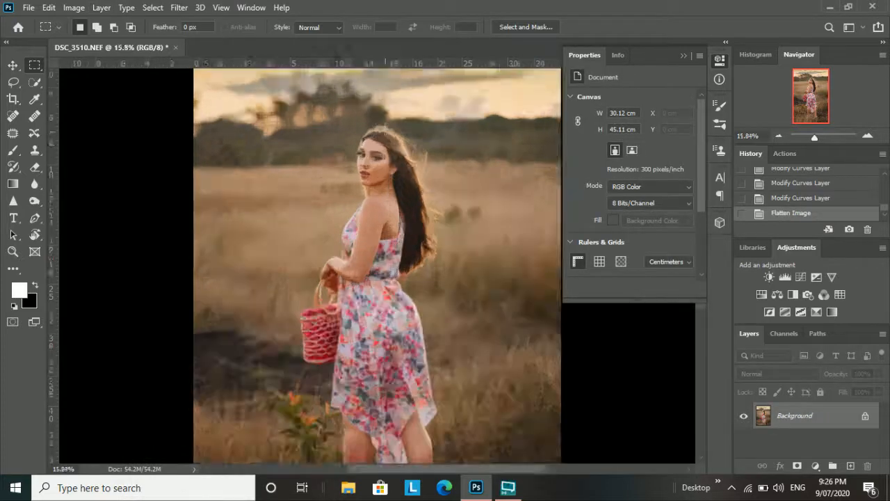
scroll(386, 131, "up", 4)
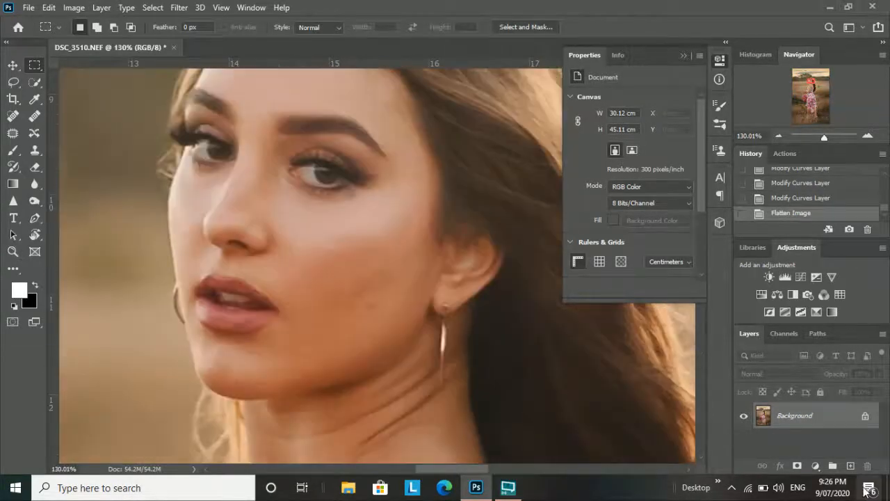
left_click(850, 465)
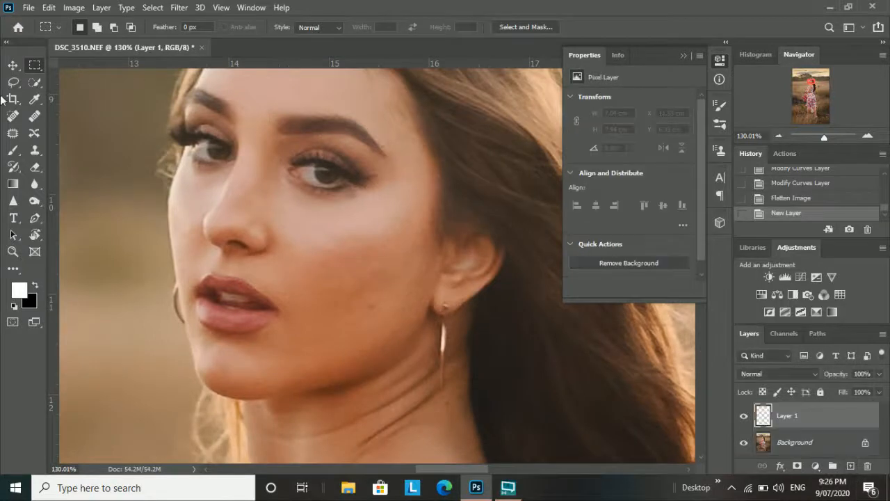
left_click(13, 116)
scroll(320, 310, "up", 5)
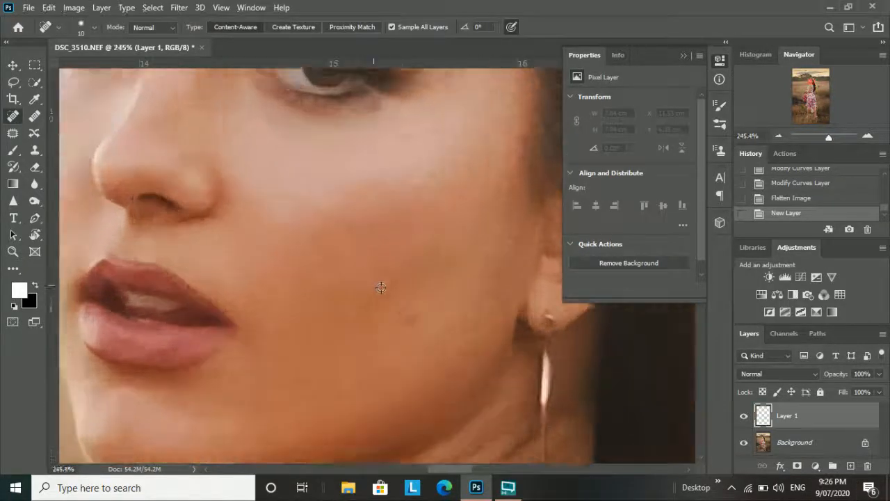
left_click(415, 326)
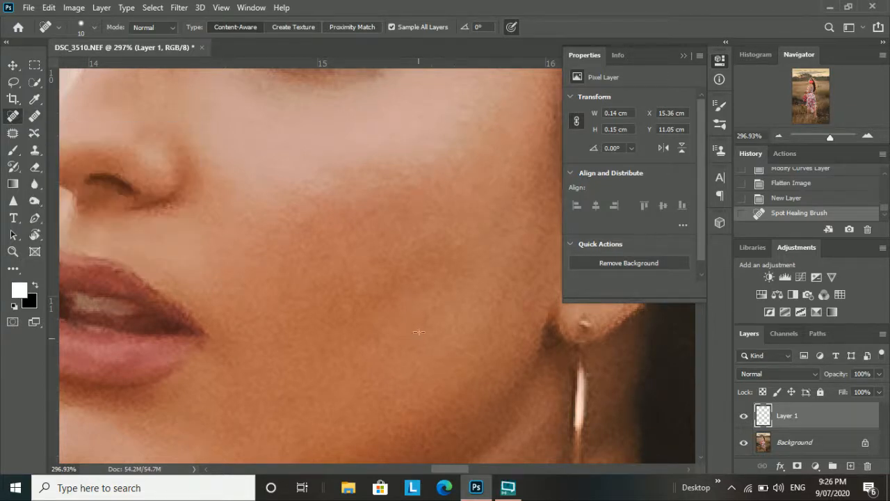
- Heal the small skin blemishes on the upper cheek, temple and forehead on the new layer
scroll(391, 228, "up", 1)
left_click(404, 216)
scroll(403, 216, "up", 1)
left_click(466, 203)
scroll(429, 204, "up", 1)
scroll(429, 204, "up", 2)
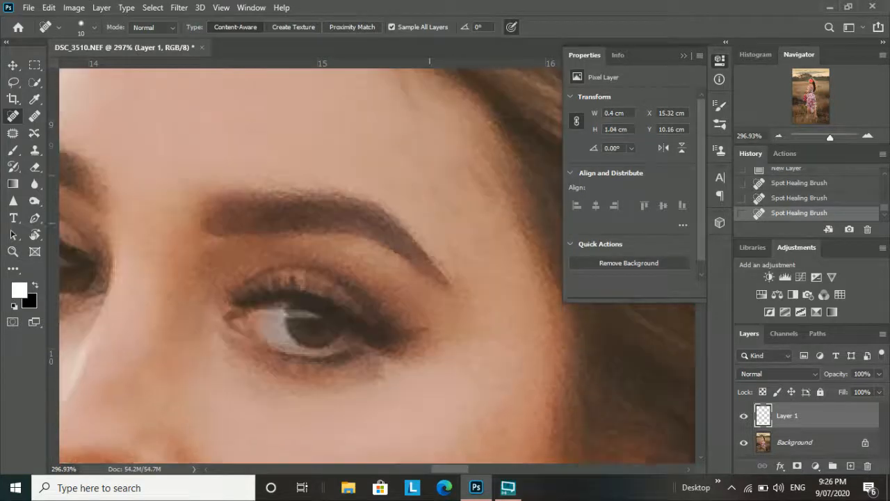
left_click_drag(464, 207, 486, 245)
scroll(466, 243, "down", 1)
scroll(381, 173, "up", 4)
scroll(195, 164, "down", 8)
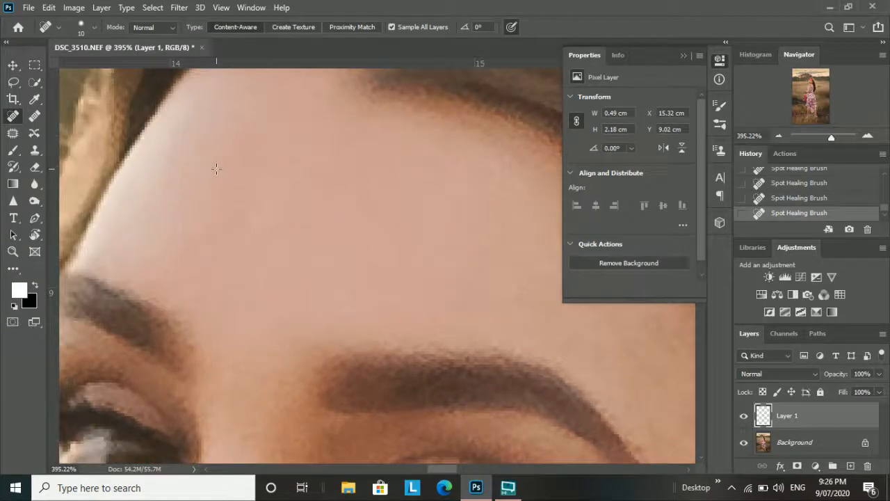
- Heal the spot on the cheek beside the nose and the blemishes around the neck and shoulder
scroll(258, 179, "up", 4)
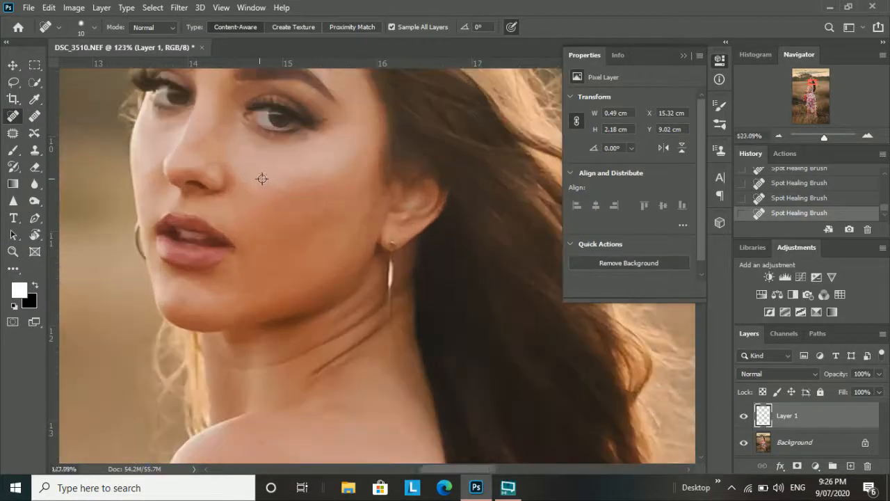
left_click(282, 194)
scroll(283, 220, "down", 5)
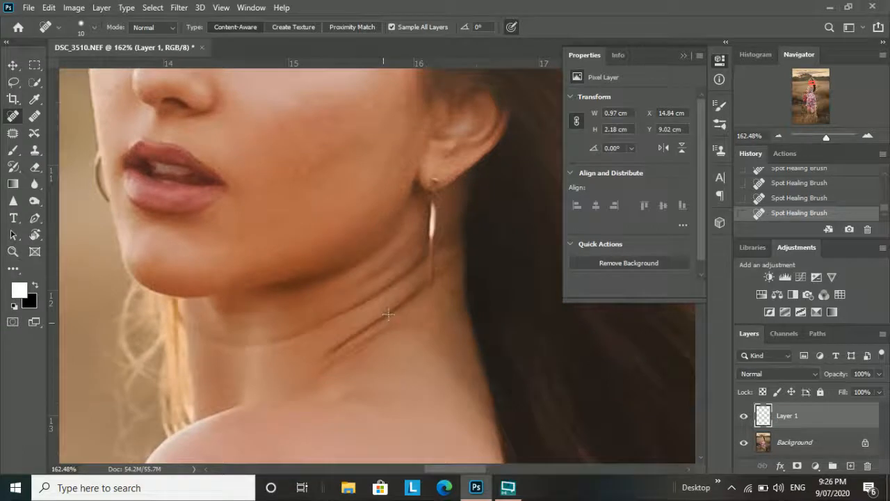
left_click(361, 380)
scroll(363, 371, "down", 1)
left_click(366, 362)
left_click(375, 397)
scroll(375, 396, "down", 1)
left_click(352, 374)
left_click(263, 182)
- Heal the spots on the woman's upper arm and the dark mole on her back above the dress
scroll(295, 279, "down", 6)
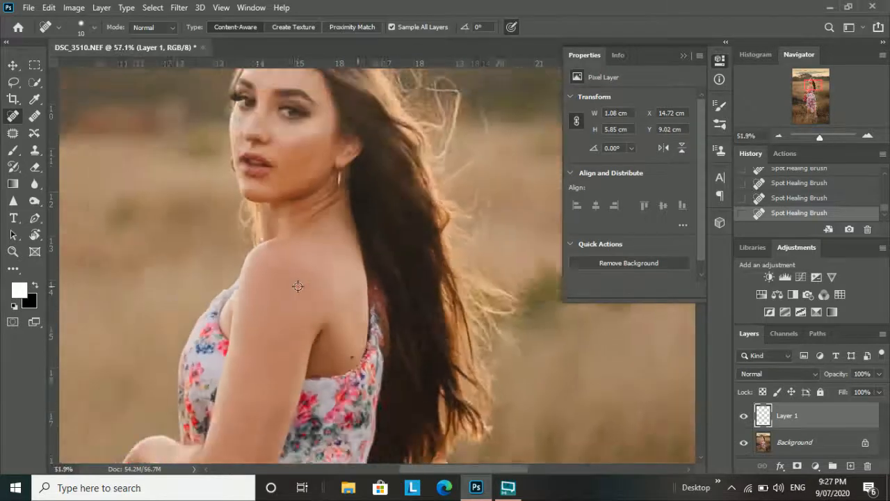
scroll(295, 334, "up", 5)
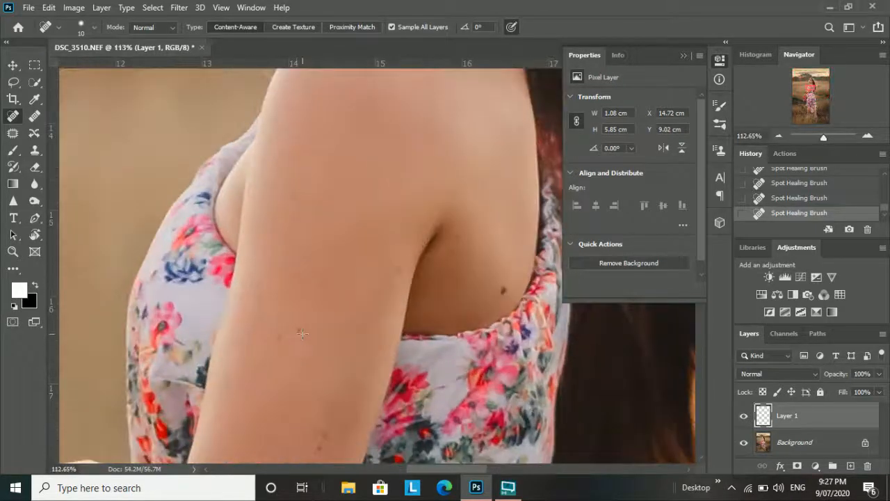
left_click(282, 337)
left_click(280, 339)
scroll(306, 351, "down", 2)
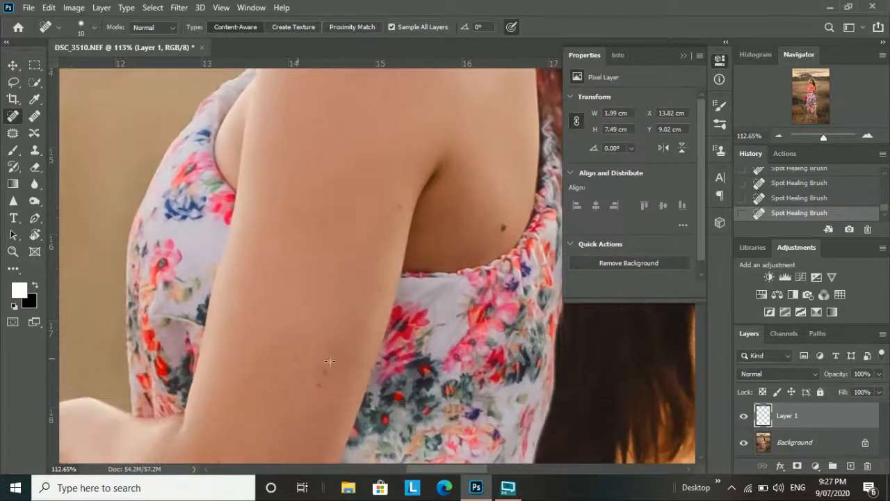
left_click(325, 370)
left_click(318, 385)
left_click(399, 206)
left_click_drag(503, 227, 506, 239)
- Flatten the image to merge the healed skin layer into the background
scroll(452, 238, "down", 6)
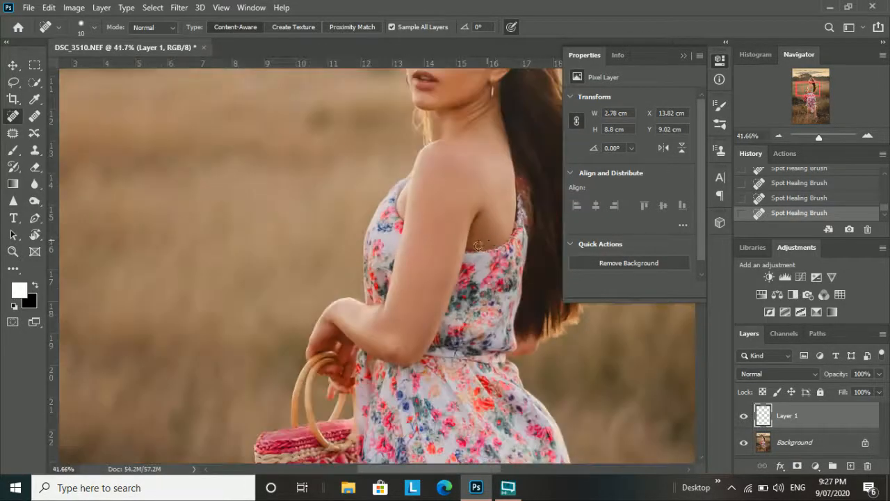
scroll(452, 238, "down", 6)
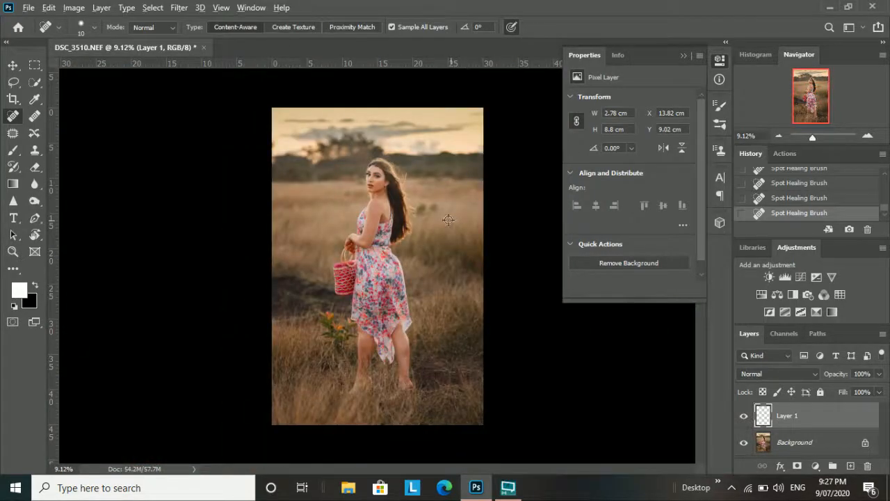
scroll(390, 187, "up", 3)
scroll(389, 188, "down", 4)
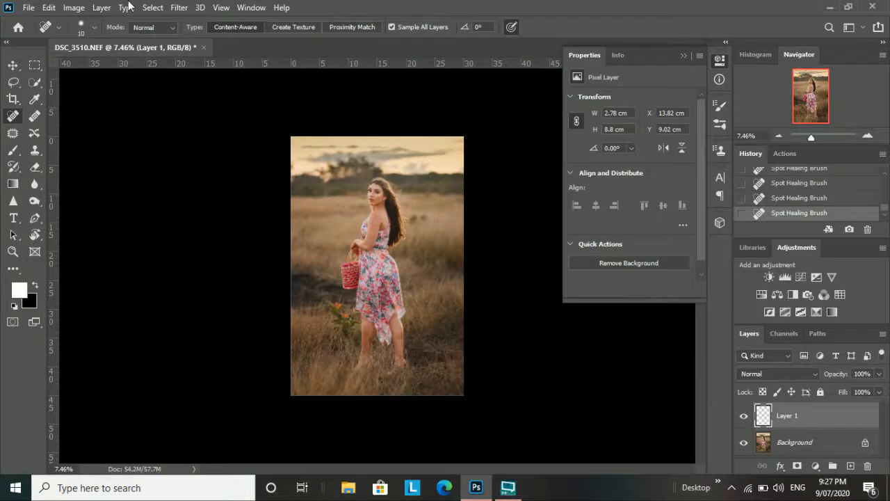
left_click(104, 9)
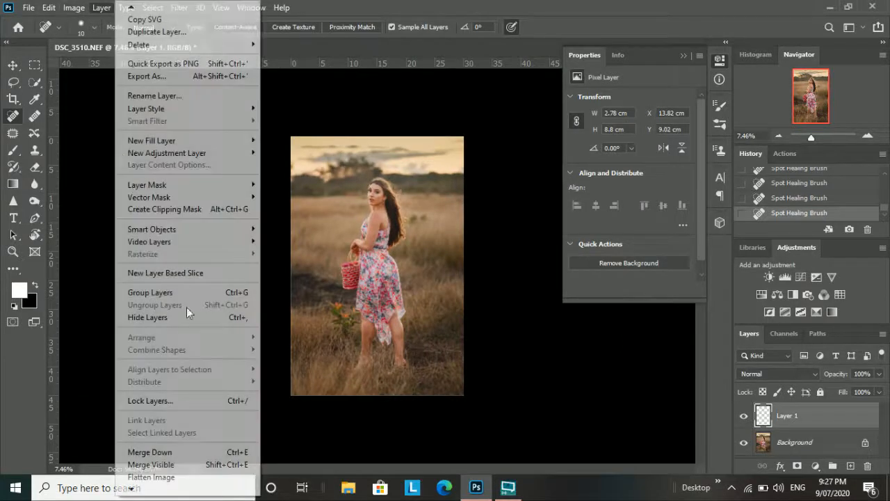
left_click(190, 453)
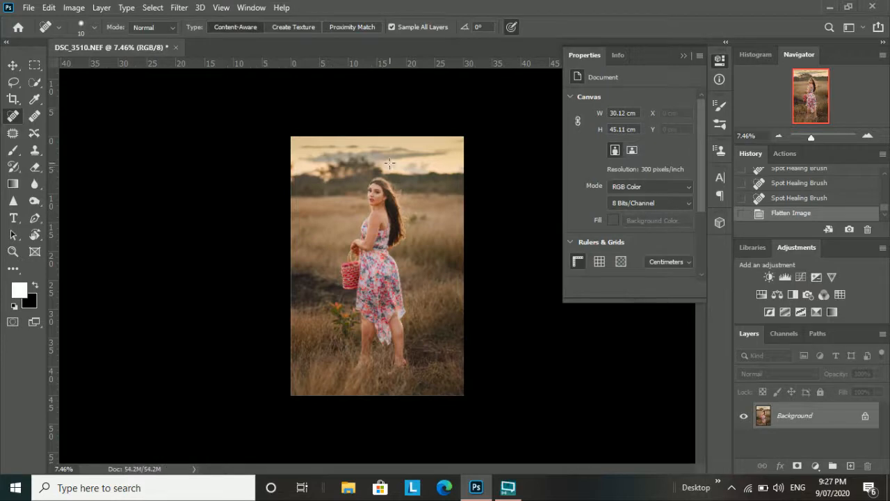
- Add a Curves adjustment layer that raises the midtones and invert its mask to black
scroll(382, 199, "up", 10)
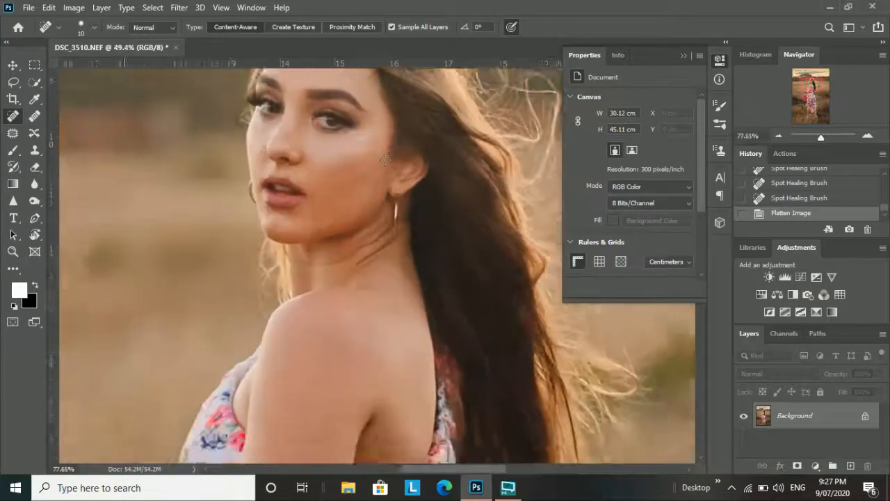
scroll(382, 199, "up", 5)
scroll(257, 256, "up", 3)
left_click(801, 277)
left_click_drag(639, 176, 640, 160)
key("ctrl+i")
scroll(275, 372, "up", 2)
- Set up the Brush with 6% flow and raise the curve's midpoint further at input 127
left_click(13, 151)
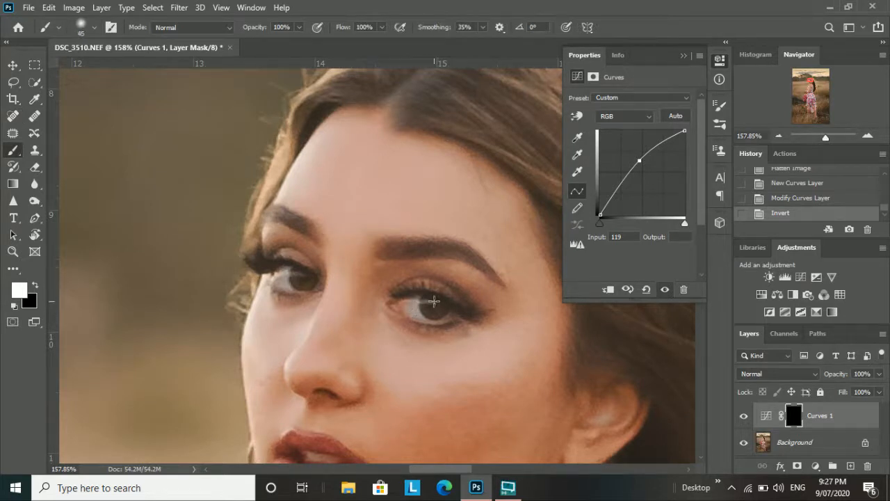
left_click(381, 27)
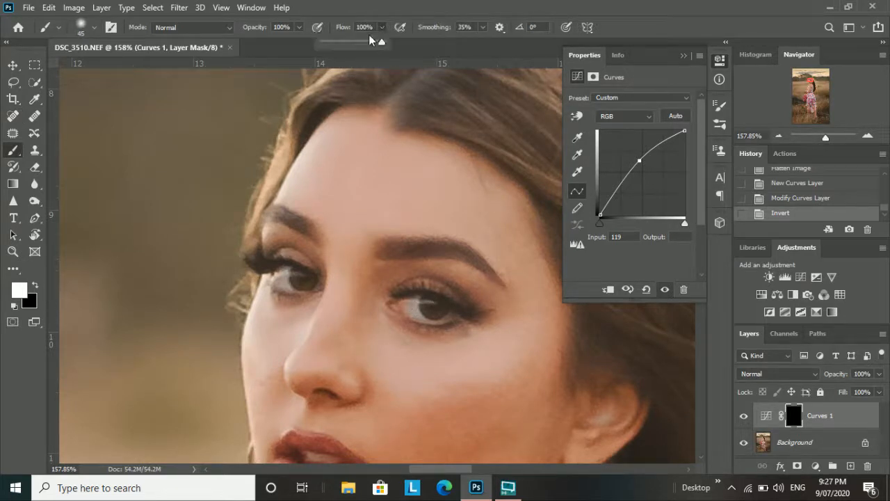
left_click_drag(639, 160, 642, 149)
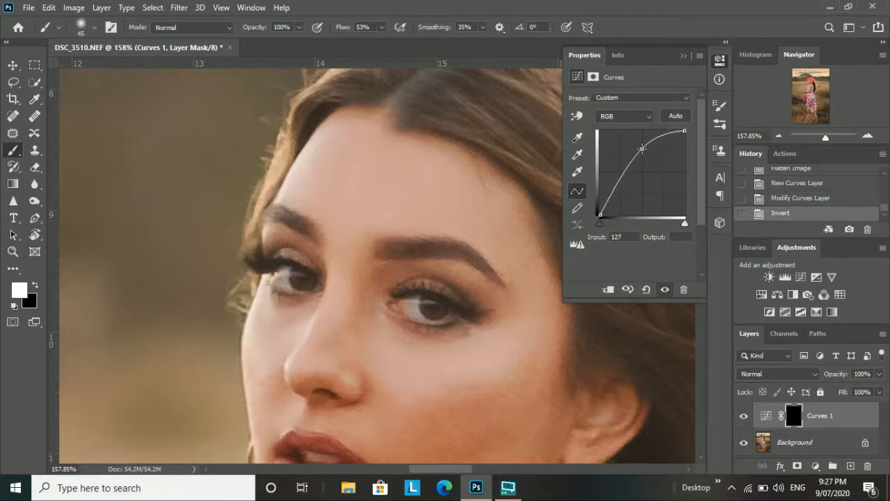
left_click(381, 28)
left_click_drag(354, 42, 353, 43)
- Brighten the woman's eyes by painting white on the Curves mask with a size 10 brush
scroll(447, 258, "up", 5)
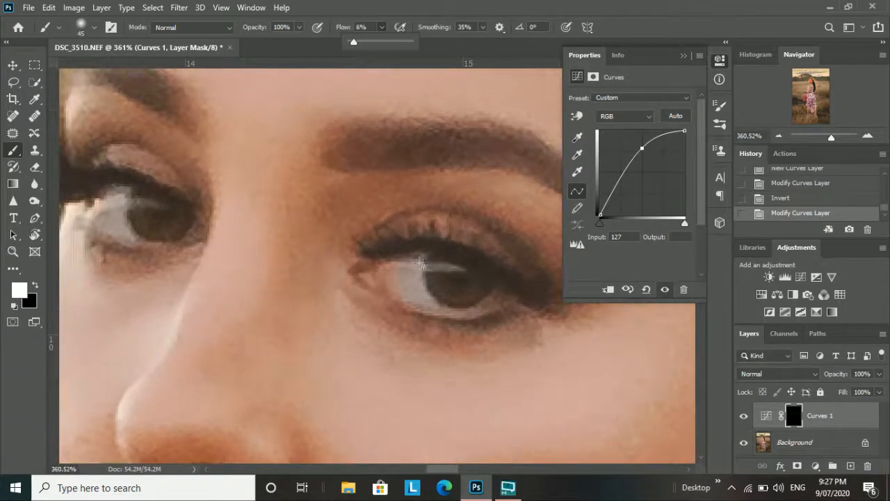
left_click(421, 263)
left_click_drag(431, 270, 439, 268)
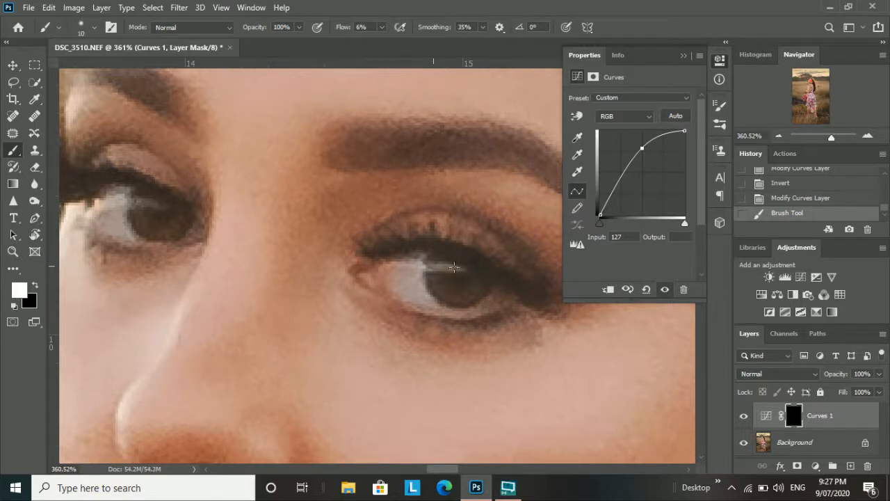
mouse_move(429, 265)
left_mouse_down()
mouse_move(422, 260)
mouse_move(437, 289)
left_mouse_up()
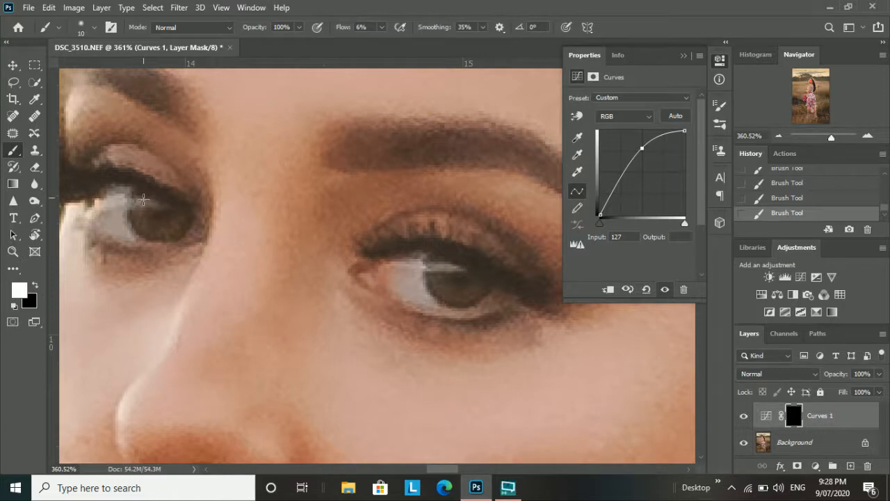
- Flatten the image to merge the eye-brightening Curves layer
scroll(418, 282, "down", 10)
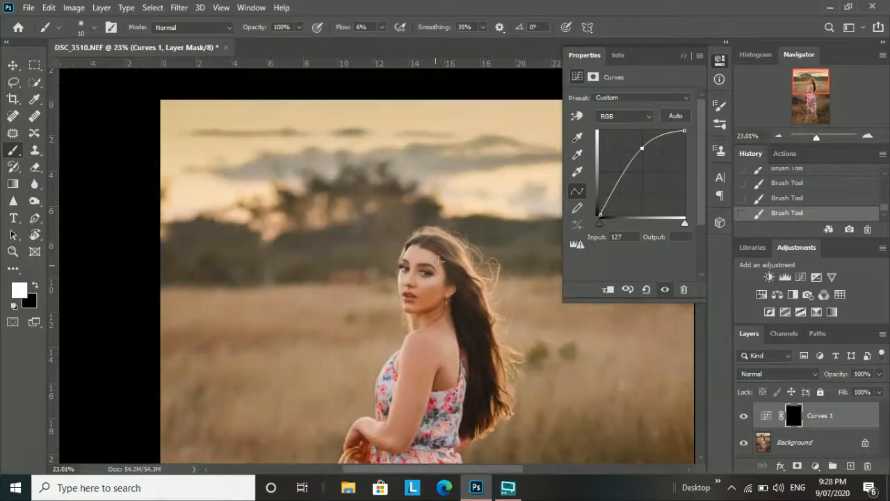
scroll(440, 251, "down", 2)
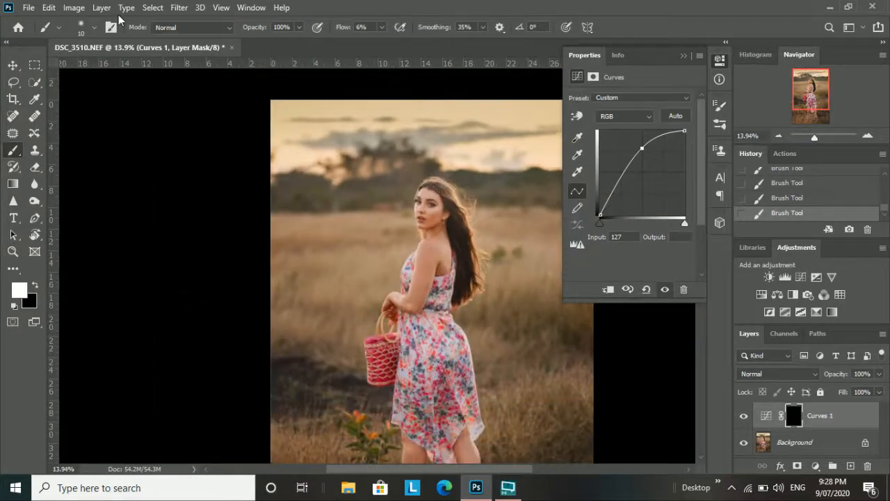
left_click(102, 8)
left_click(177, 452)
scroll(446, 278, "down", 2)
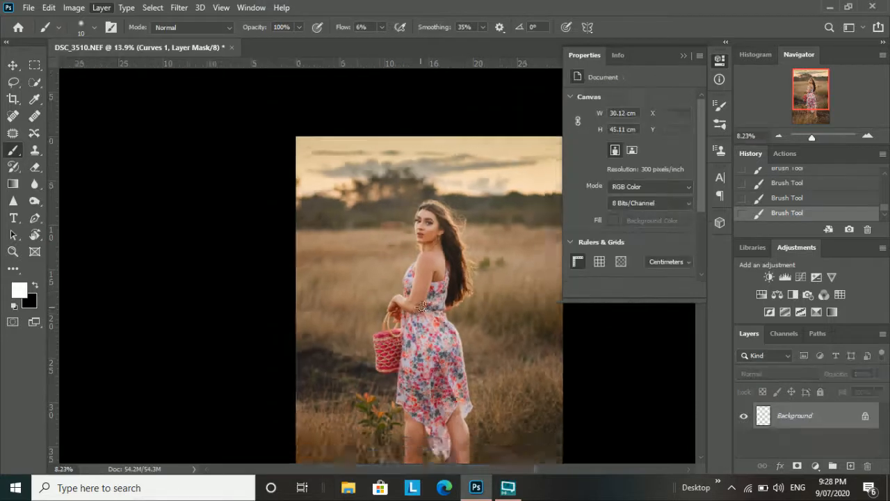
- Duplicate the background layer and apply a High Pass filter with a 2.8-pixel radius to the copy
left_click_drag(828, 427, 850, 466)
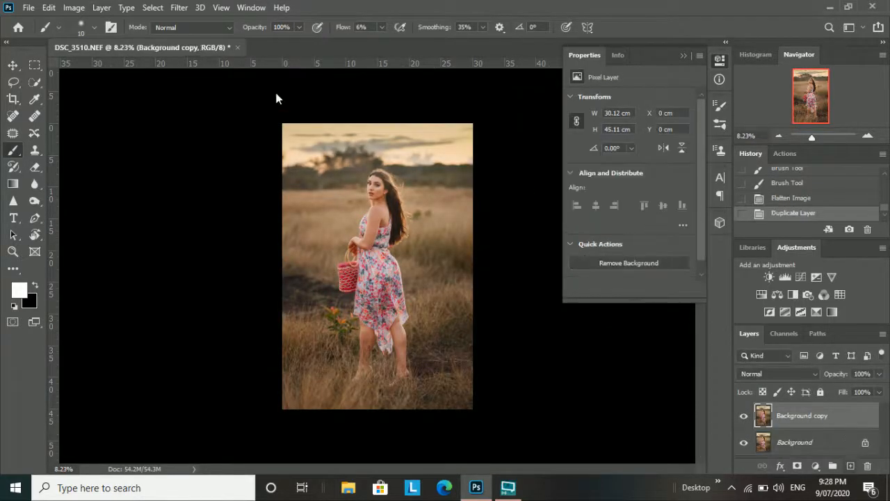
left_click(184, 8)
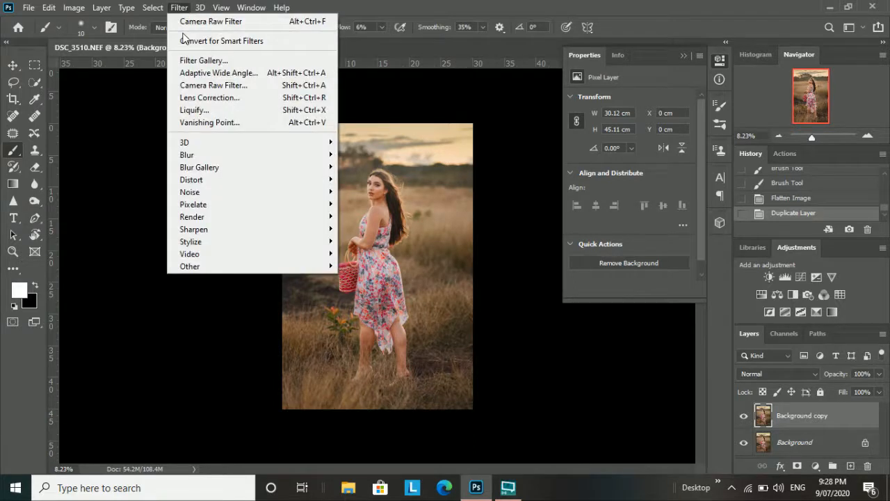
mouse_move(203, 268)
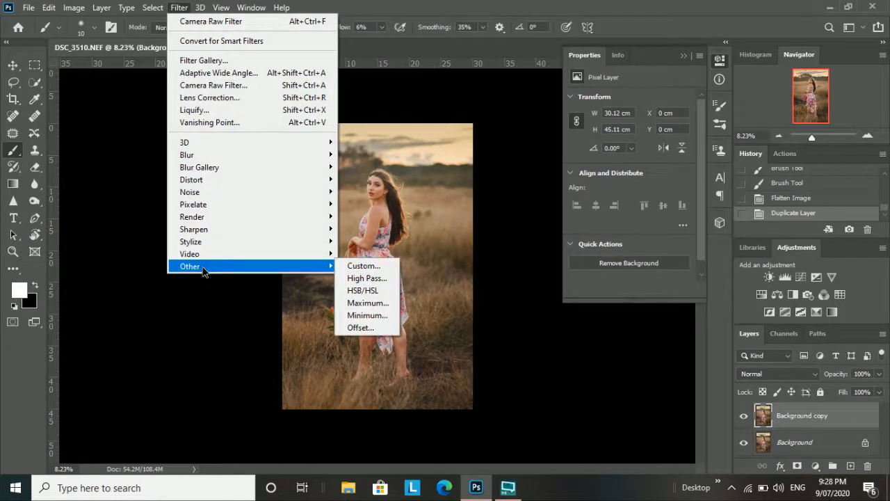
left_click(355, 278)
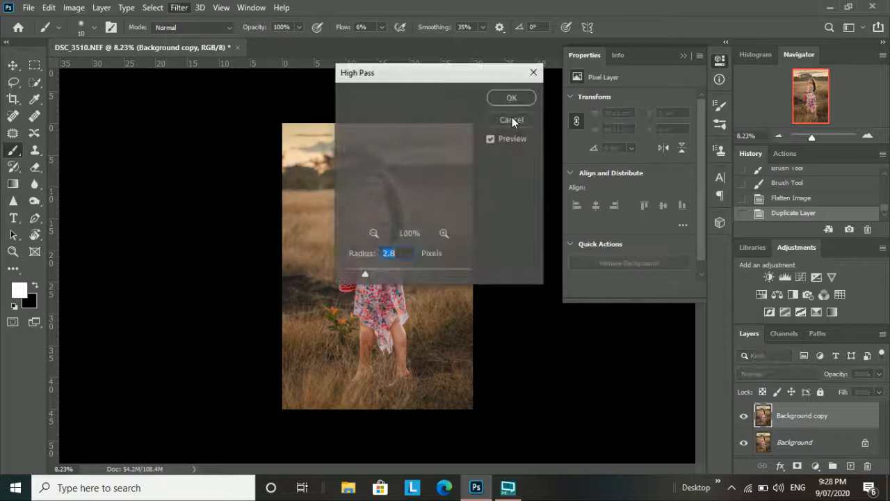
left_click(512, 98)
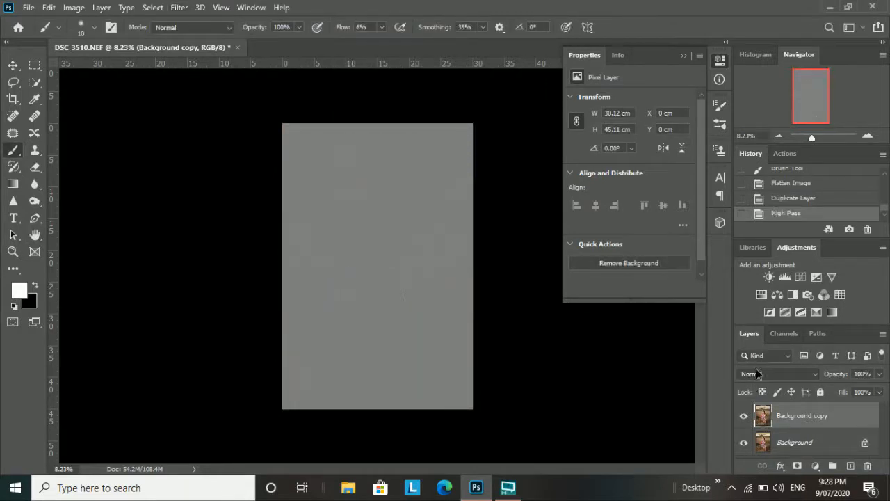
- Set the High Pass layer's blend mode to Soft Light and add a black layer mask to it
left_click(757, 370)
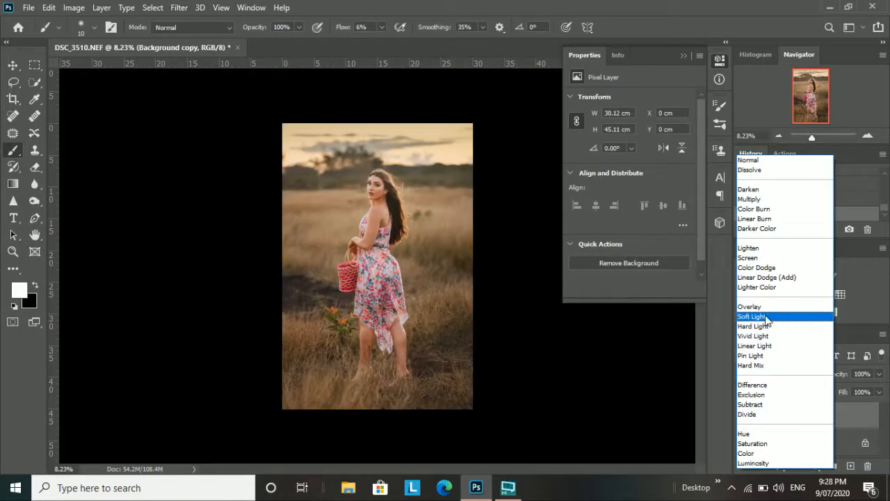
left_click(765, 317)
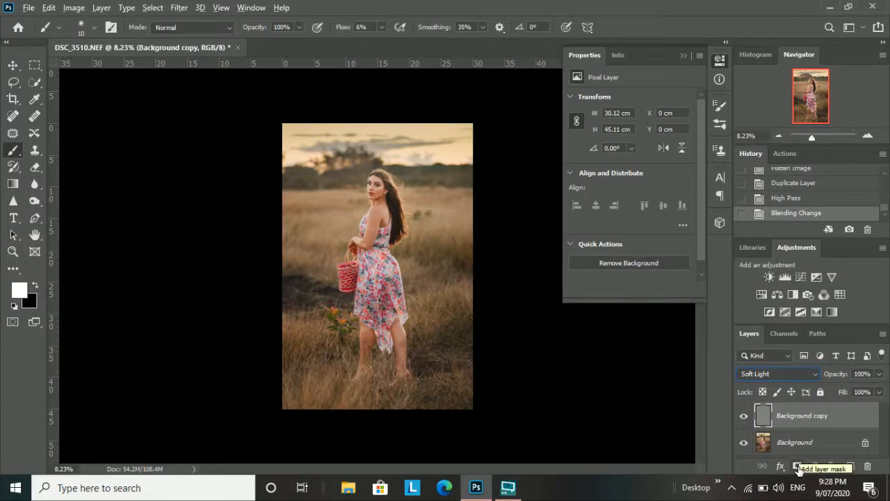
left_click(797, 466)
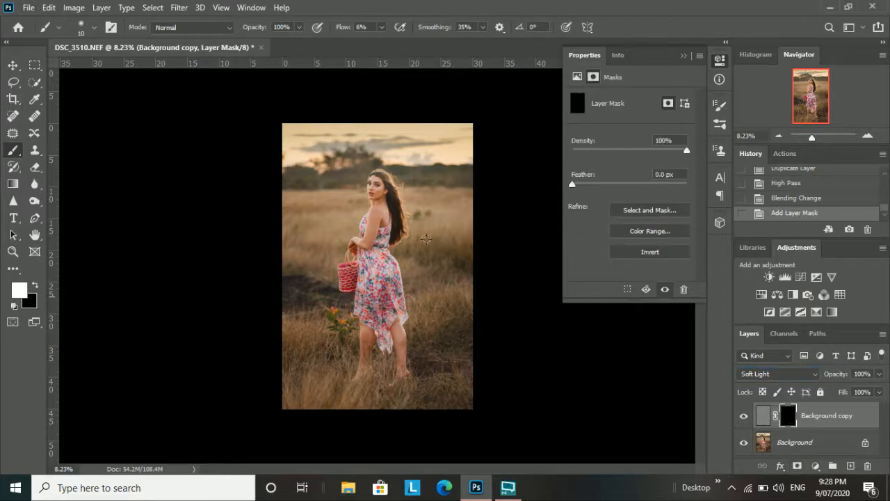
- Sharpen the woman's eyes and brow by painting white on the mask with a size 30 brush at 100% flow
scroll(393, 172, "up", 15)
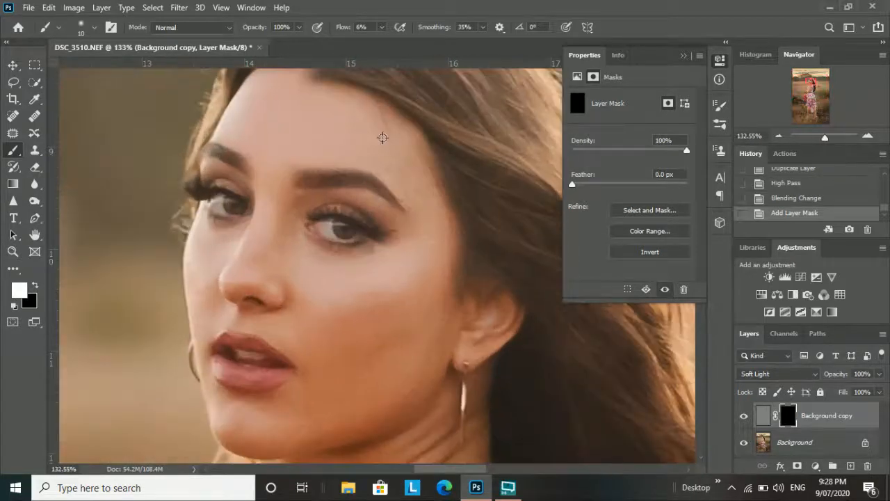
left_click_drag(381, 27, 456, 48)
scroll(334, 219, "up", 2)
left_click_drag(311, 220, 349, 221)
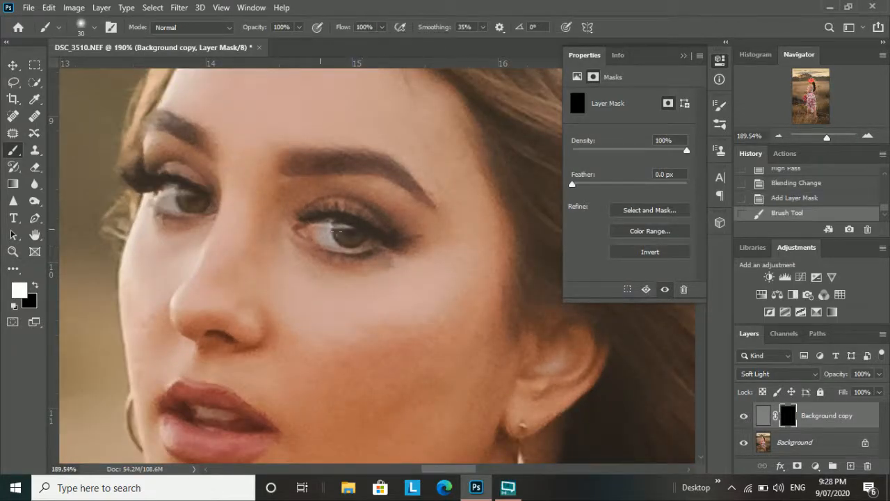
left_click_drag(339, 226, 320, 228)
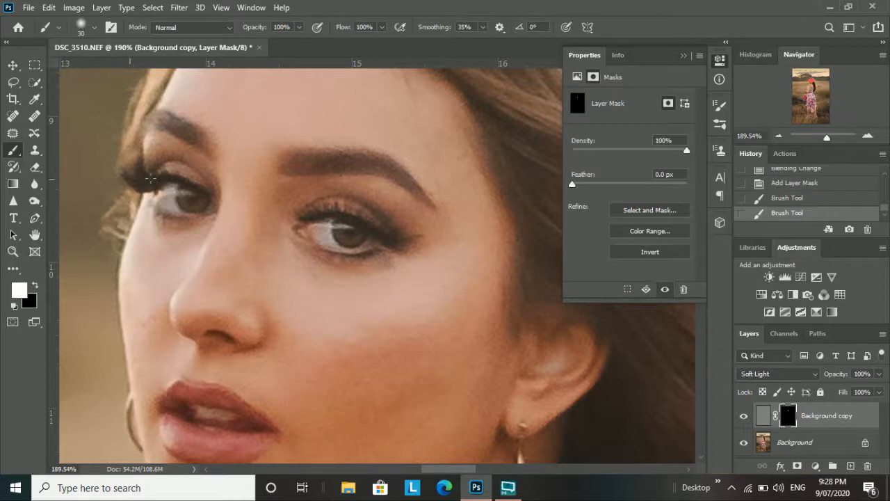
left_click(172, 195)
left_click_drag(236, 145, 196, 139)
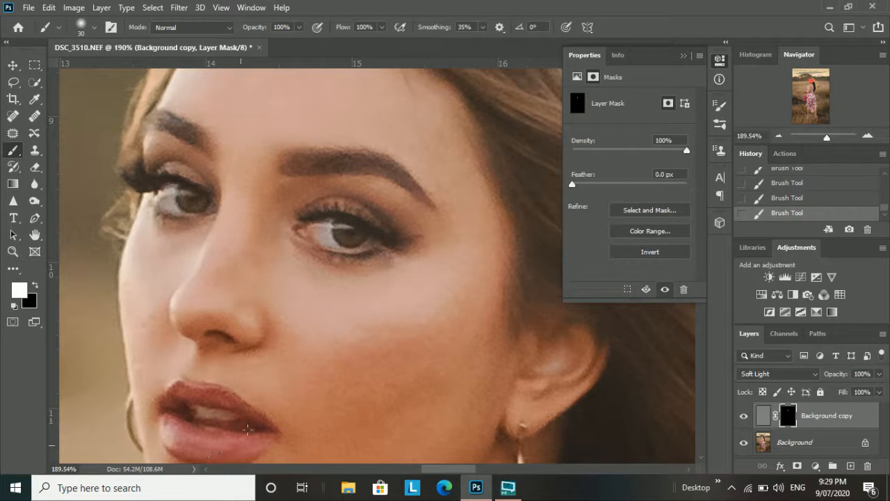
- Flatten the image to merge the masked High Pass sharpening layer
scroll(233, 418, "down", 10)
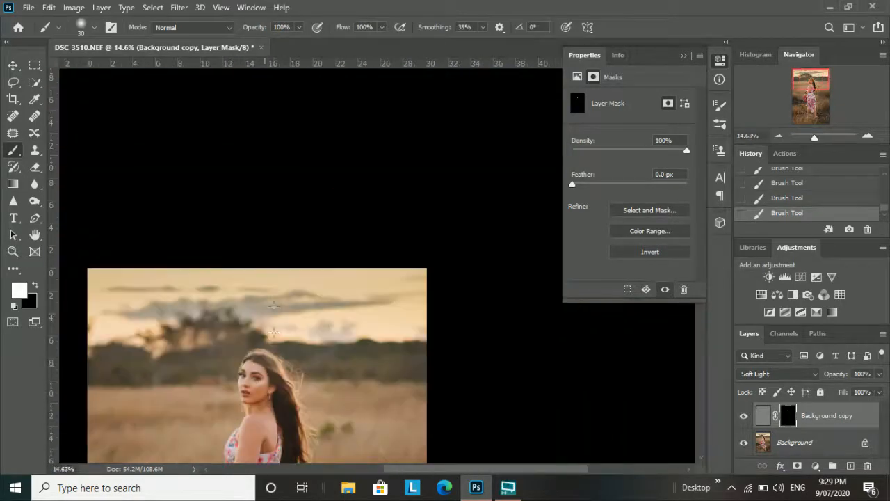
key("ctrl+0")
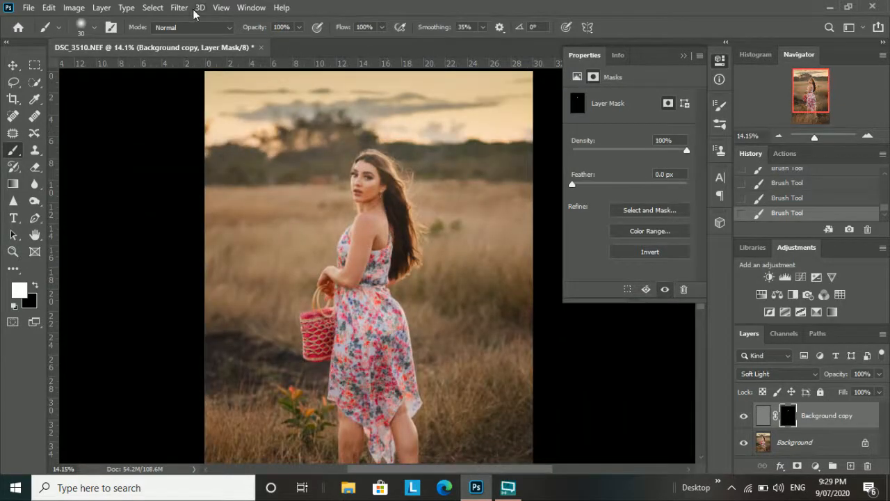
left_click(101, 7)
left_click(188, 450)
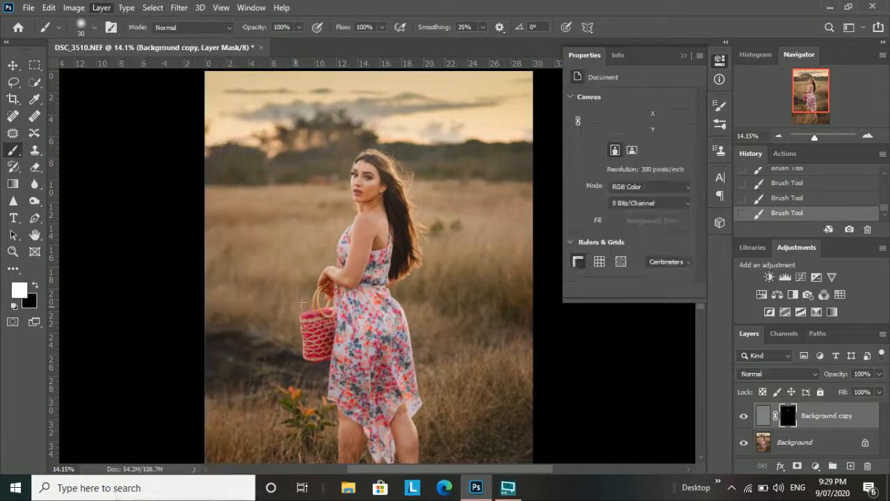
scroll(304, 301, "down", 2)
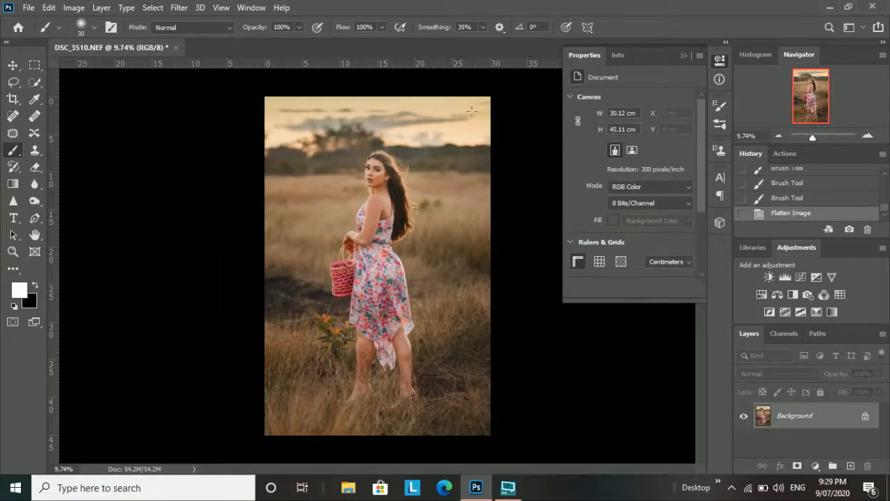
- Open Liquify and push the back of the woman's waist slightly inward with a size 300 Forward Warp brush
left_click(179, 8)
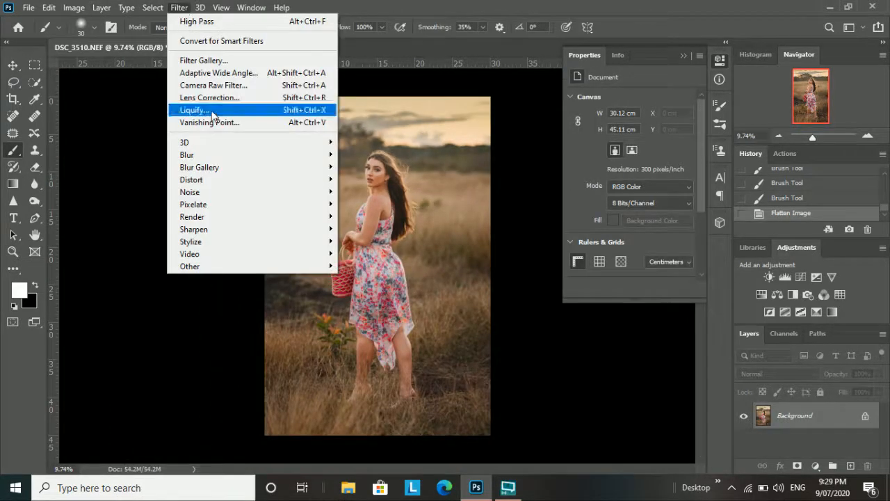
left_click(212, 115)
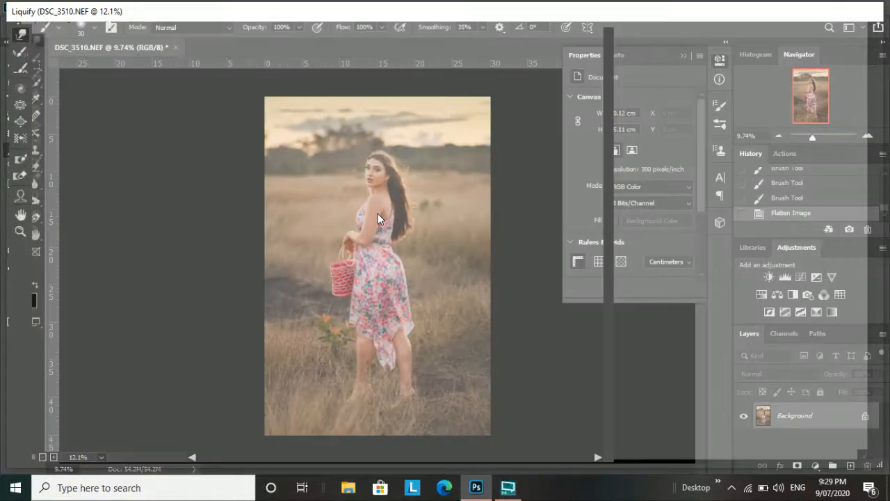
scroll(327, 202, "up", 2, "alt")
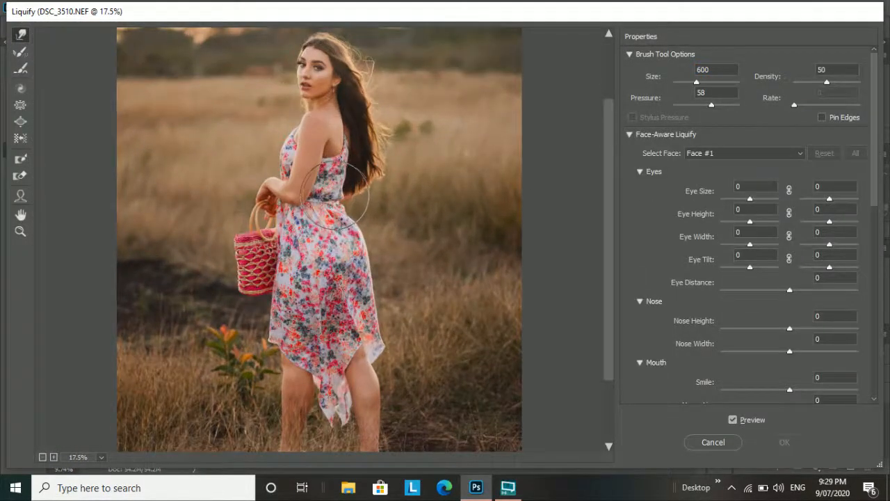
key("bracketright")
key("bracketright")
key("bracketright")
key("bracketright")
key("bracketright")
key("bracketright")
key("bracketright")
key("bracketright")
key("bracketleft")
key("bracketleft")
key("bracketleft")
key("bracketleft")
key("bracketleft")
key("bracketleft")
key("bracketleft")
key("bracketleft")
key("bracketleft")
key("bracketleft")
key("bracketleft")
key("bracketleft")
key("bracketleft")
key("bracketleft")
left_click_drag(345, 194, 339, 202)
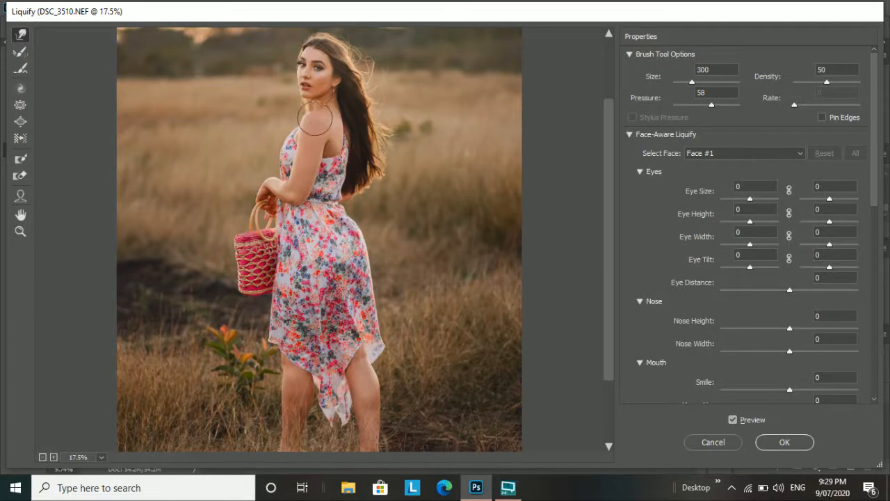
- Nudge the back of the woman's neck below her ear slightly downward with a size 175 Forward Warp brush
scroll(311, 41, "up", 3, "alt")
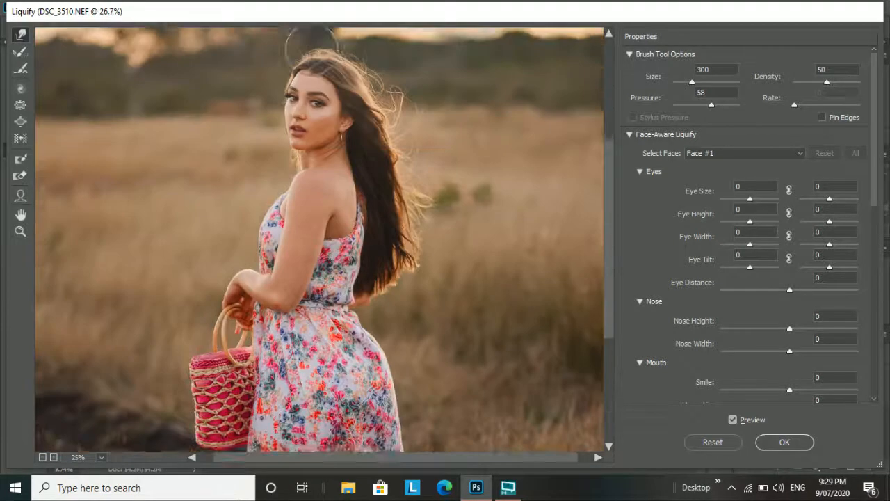
scroll(311, 43, "up", 3)
scroll(288, 179, "up", 3, "alt")
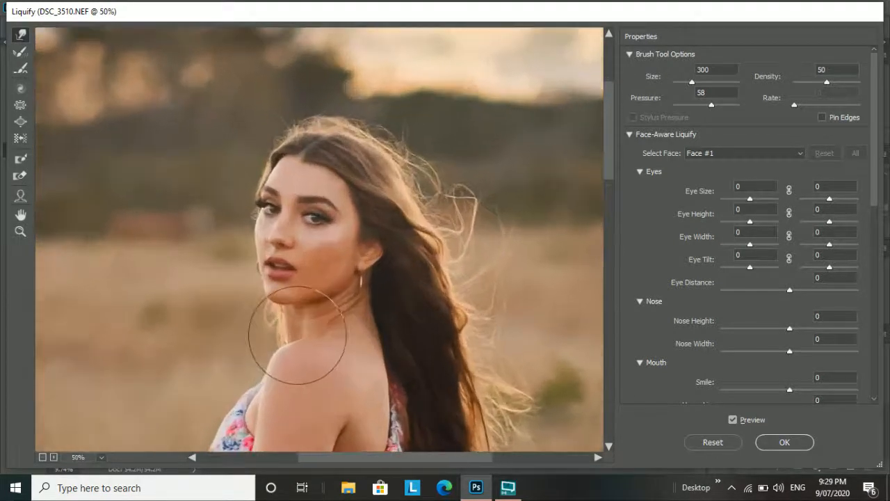
scroll(297, 337, "down", 1)
key("bracketleft")
key("bracketleft")
key("bracketleft")
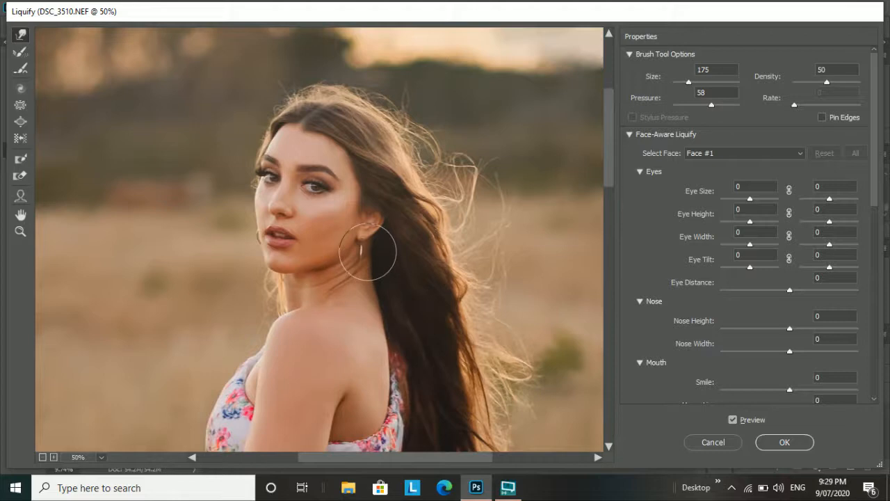
mouse_move(368, 252)
left_mouse_down()
mouse_move(362, 256)
mouse_move(377, 271)
mouse_move(368, 257)
left_mouse_up()
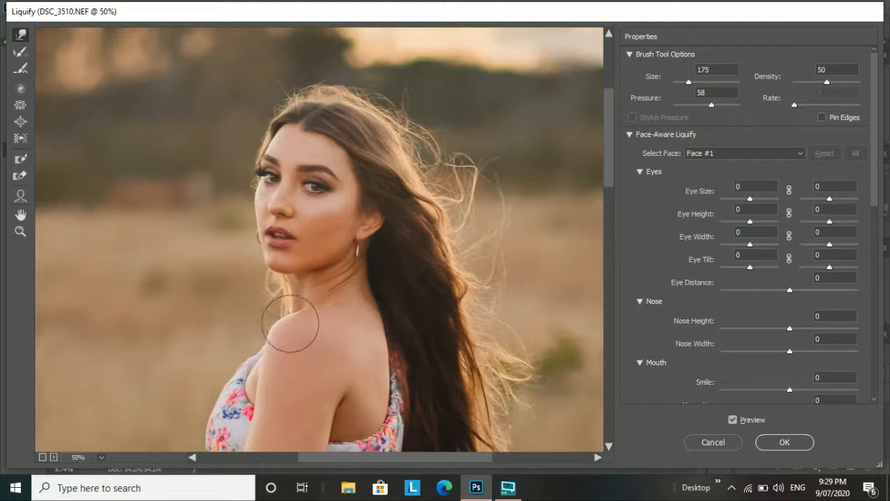
- Add volume to the lower lengths of the woman's hair by pulling them outward with a size 400 Forward Warp brush
scroll(300, 327, "down", 2)
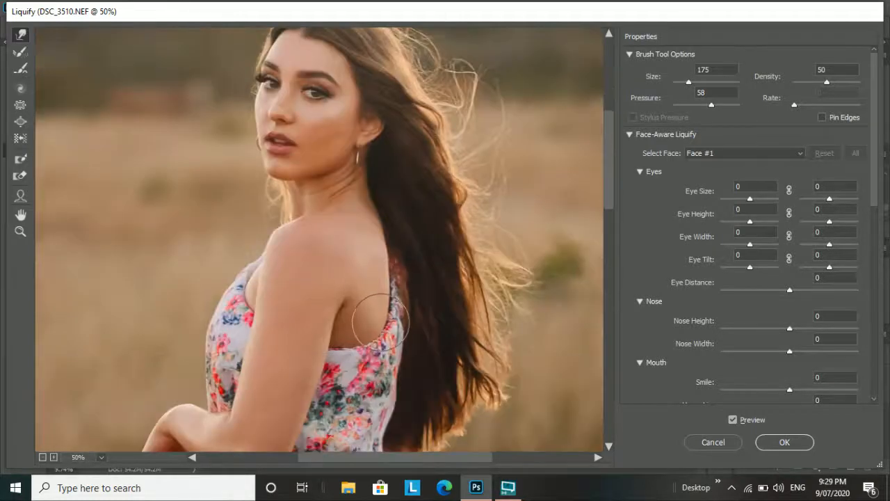
scroll(380, 289, "down", 5)
scroll(389, 294, "down", 3)
key("bracketright")
key("bracketright")
key("bracketright")
key("bracketright")
key("bracketright")
key("bracketright")
key("bracketright")
key("bracketright")
key("bracketright")
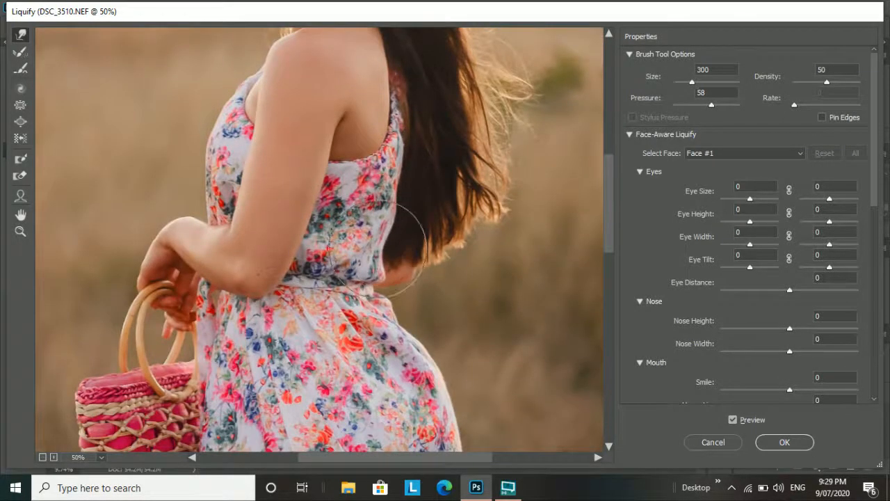
scroll(391, 216, "down", 1)
scroll(407, 179, "up", 3)
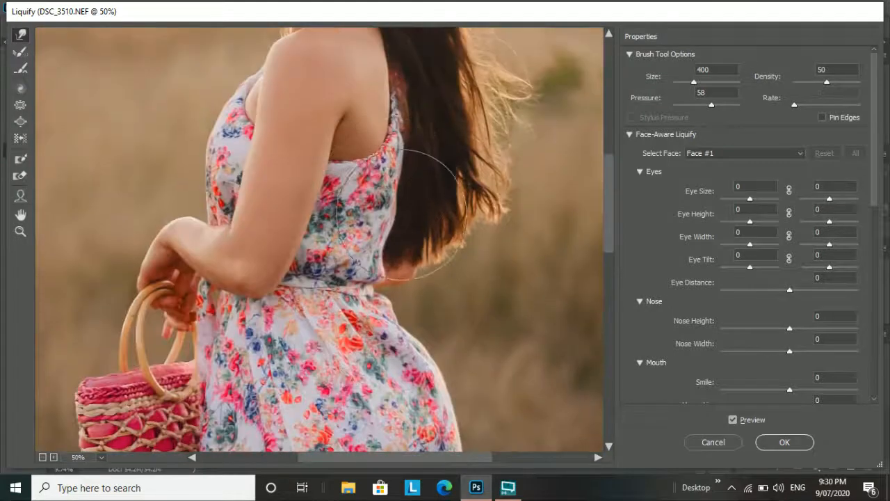
scroll(404, 256, "up", 2)
scroll(452, 285, "down", 1)
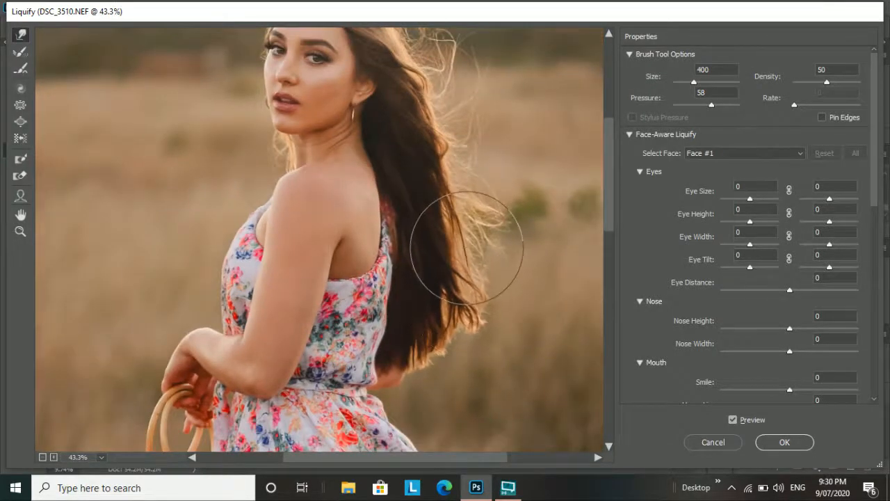
scroll(459, 276, "down", 1)
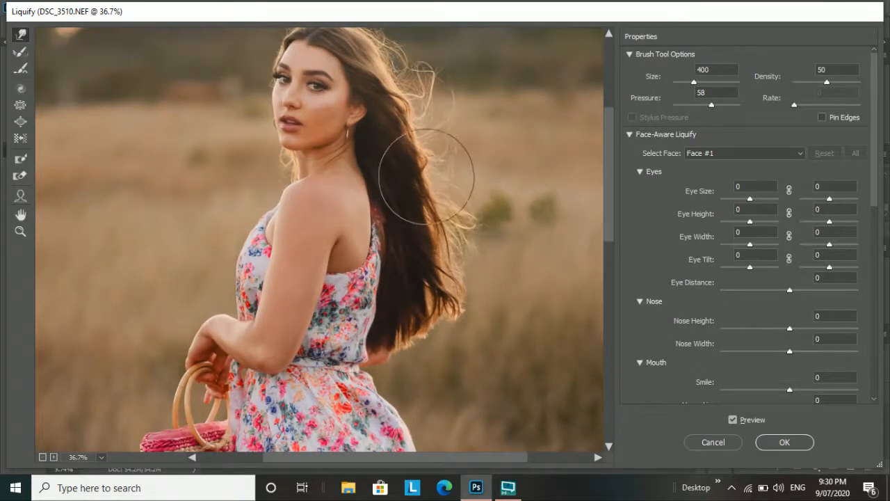
scroll(431, 173, "up", 3)
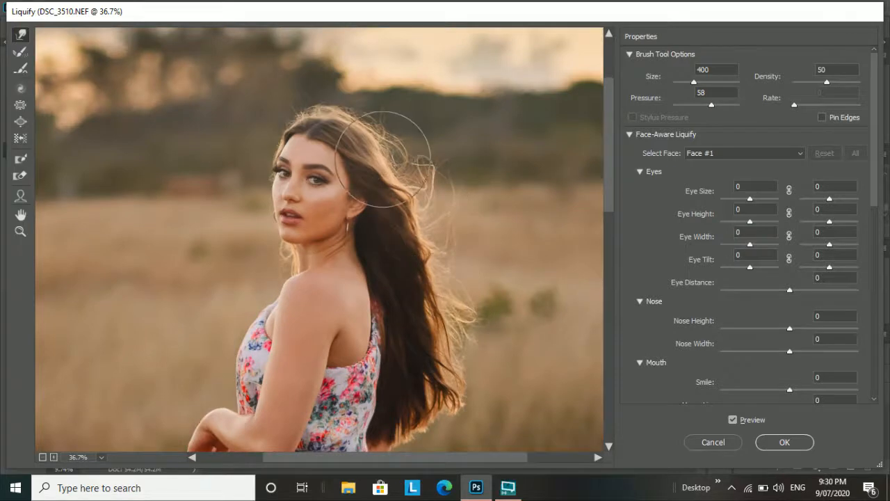
- Push the hair behind the woman's head and neck outward for fullness with a size 200 Forward Warp brush
key("bracketleft")
scroll(386, 149, "up", 2)
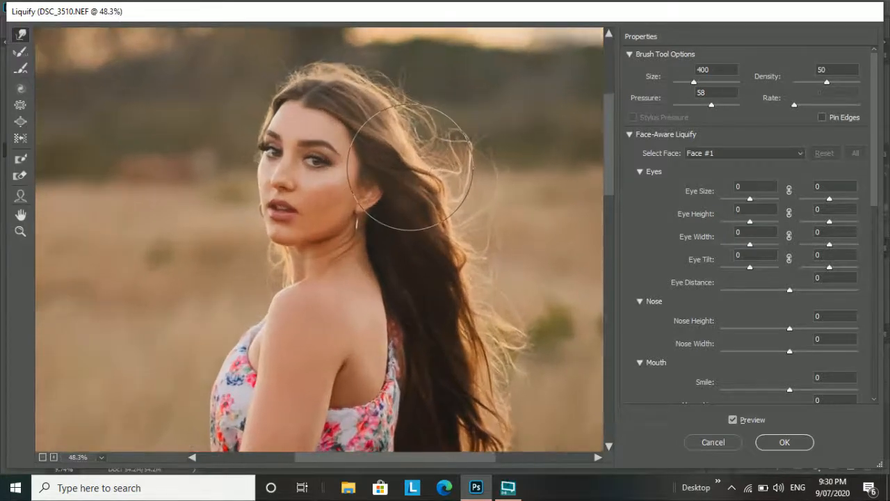
key("bracketleft")
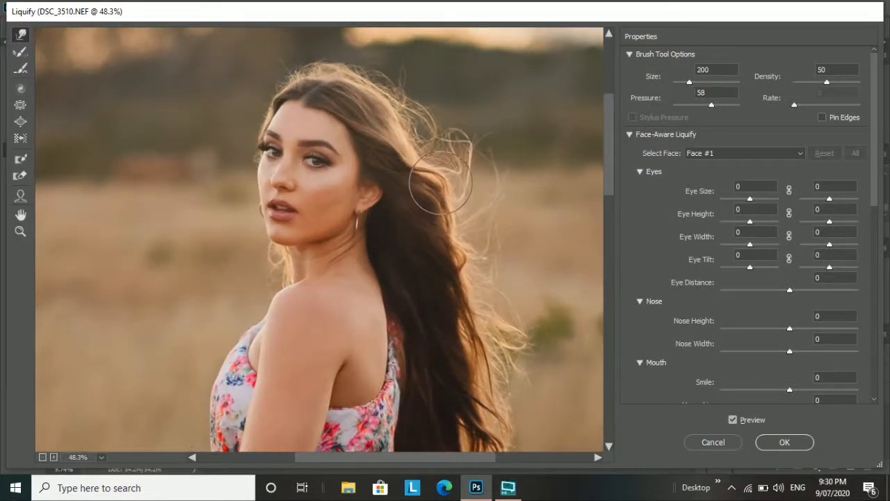
scroll(461, 353, "down", 5)
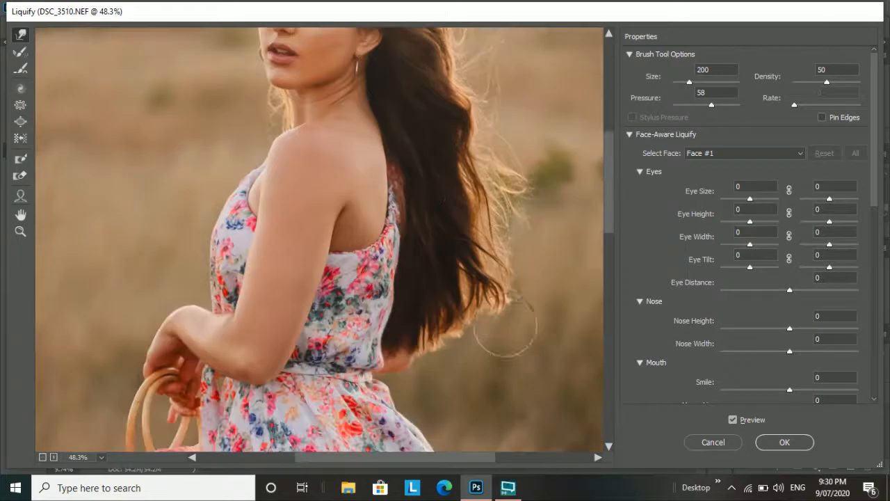
scroll(490, 209, "up", 4)
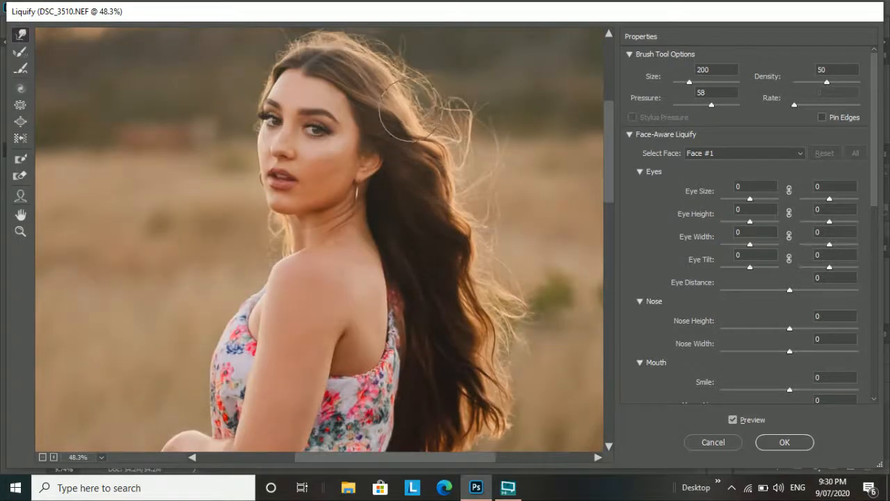
scroll(418, 164, "up", 1)
- Refine the outer contour of the long hair down her back with the Forward Warp brush at size 400
scroll(483, 292, "down", 5)
key("bracketright")
key("bracketright")
key("bracketright")
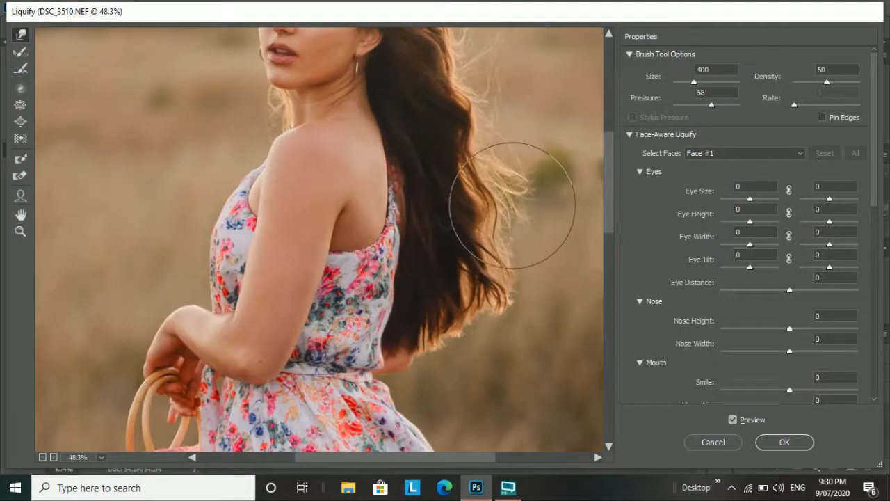
scroll(471, 159, "up", 4)
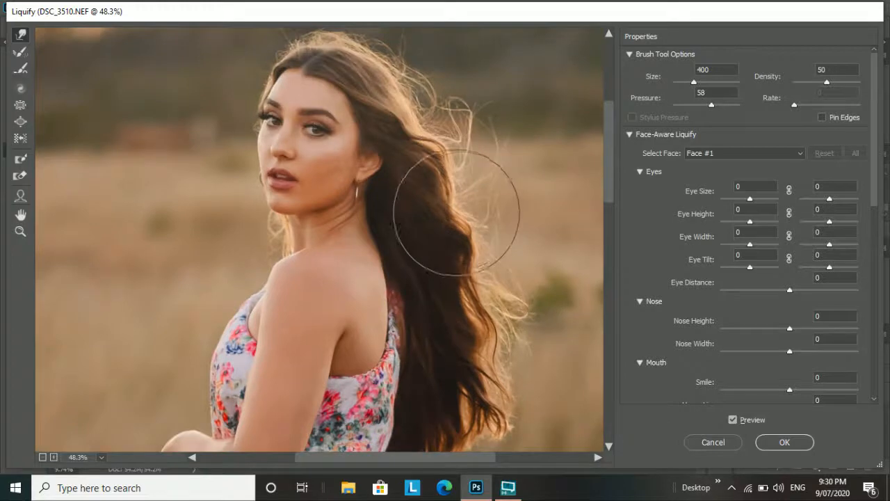
scroll(390, 150, "up", 2)
scroll(313, 184, "up", 1)
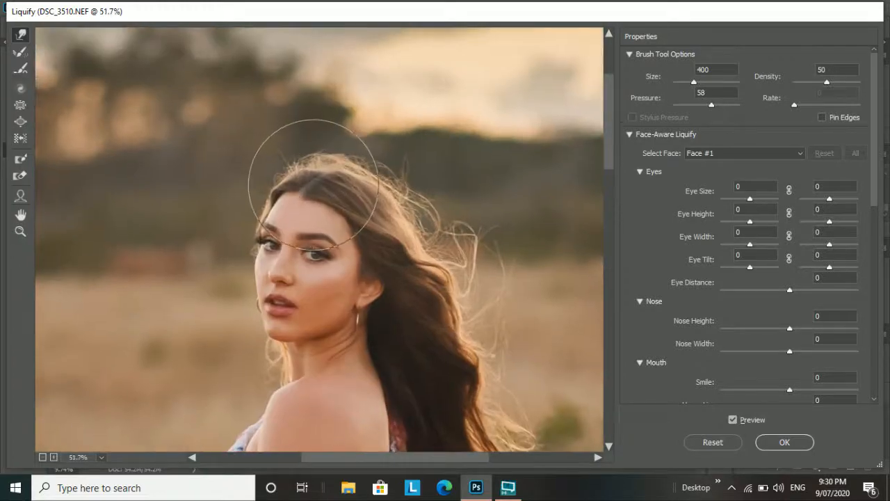
- Lift the hair at the crown of her head, reducing the Forward Warp brush to size 150
scroll(313, 184, "up", 2)
key("bracketleft")
key("bracketleft")
key("bracketleft")
key("bracketleft")
key("bracketleft")
key("bracketleft")
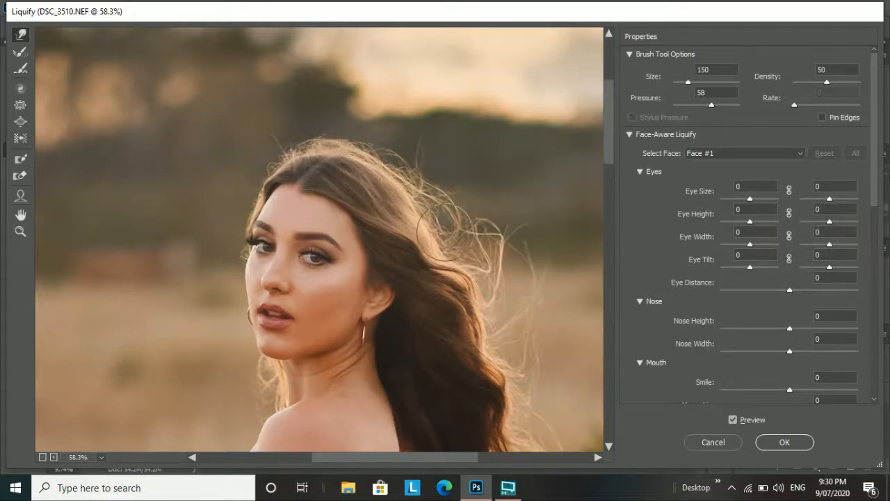
- Compare the whole warped portrait with the original using the preview, and apply the Liquify changes
scroll(438, 229, "down", 4)
scroll(456, 219, "down", 3)
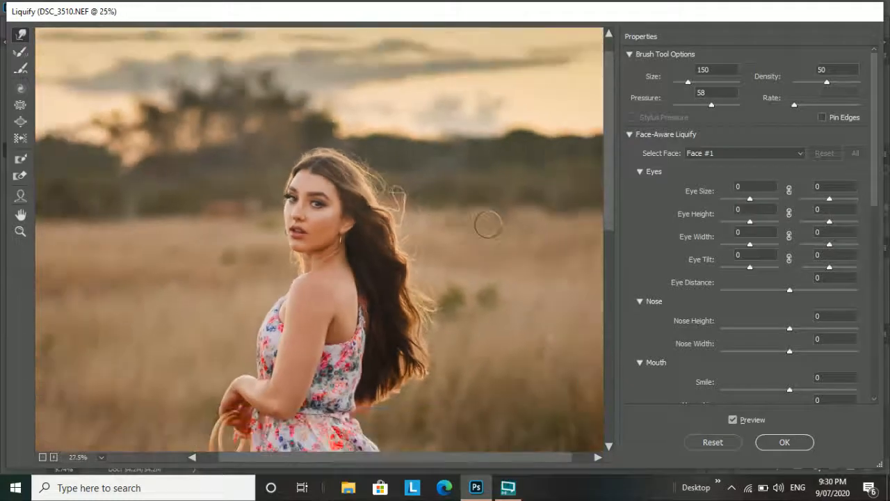
left_click(741, 420)
left_click(740, 420)
left_click(740, 421)
left_click(740, 420)
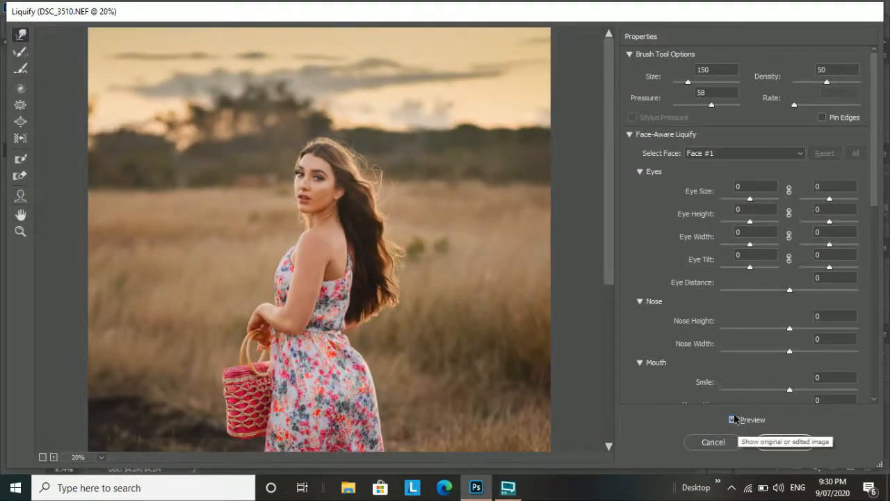
key("ctrl+0")
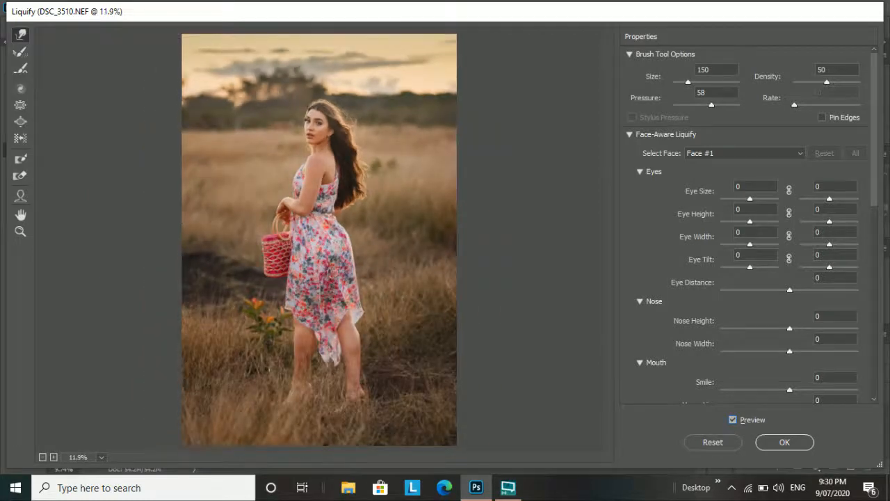
left_click(734, 419)
left_click(735, 419)
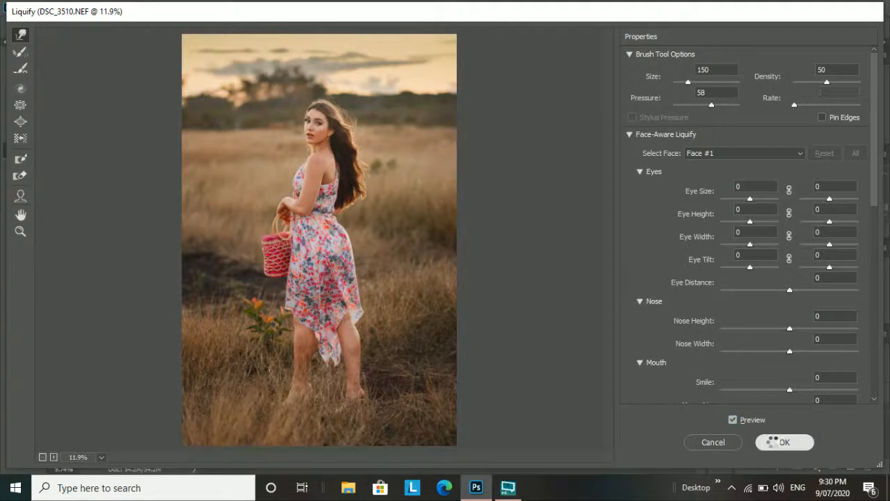
key("Return")
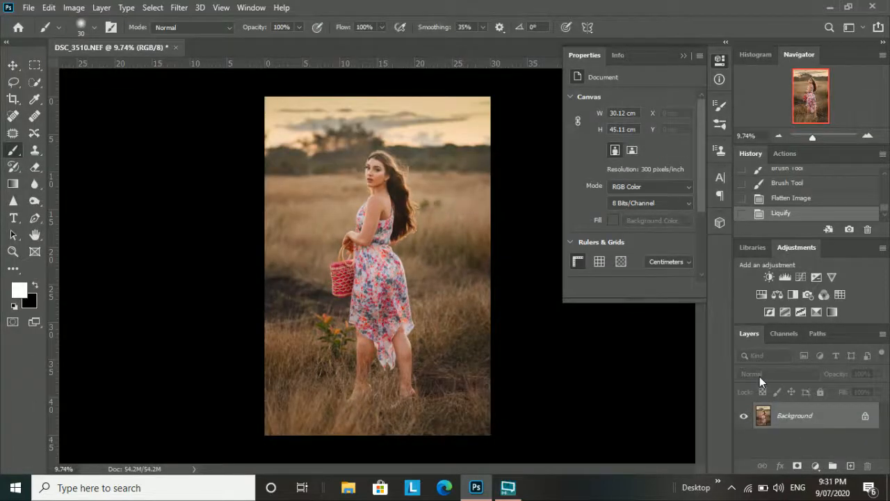